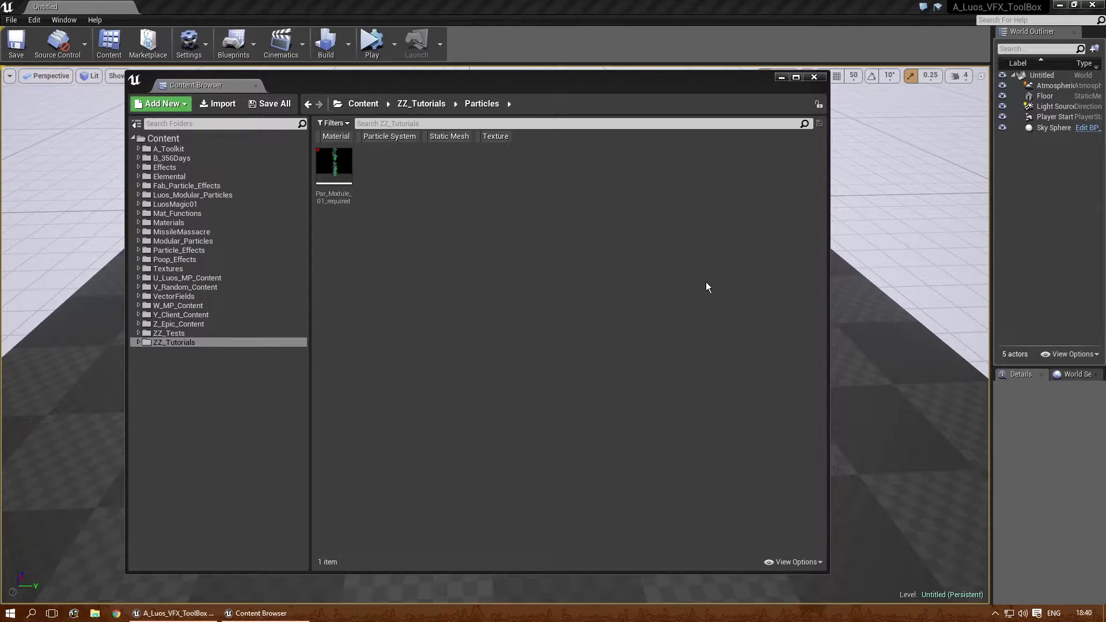
Create particle system Par_Module_02_Spawn in the Particles folder and open it in Cascade.
right_click(379, 175)
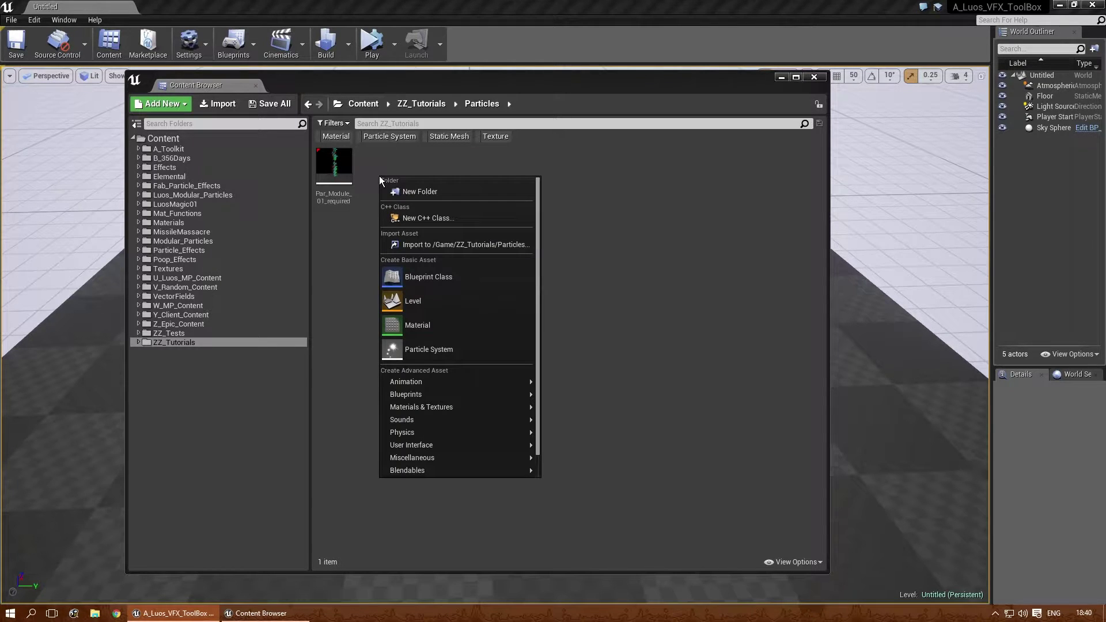
left_click(440, 347)
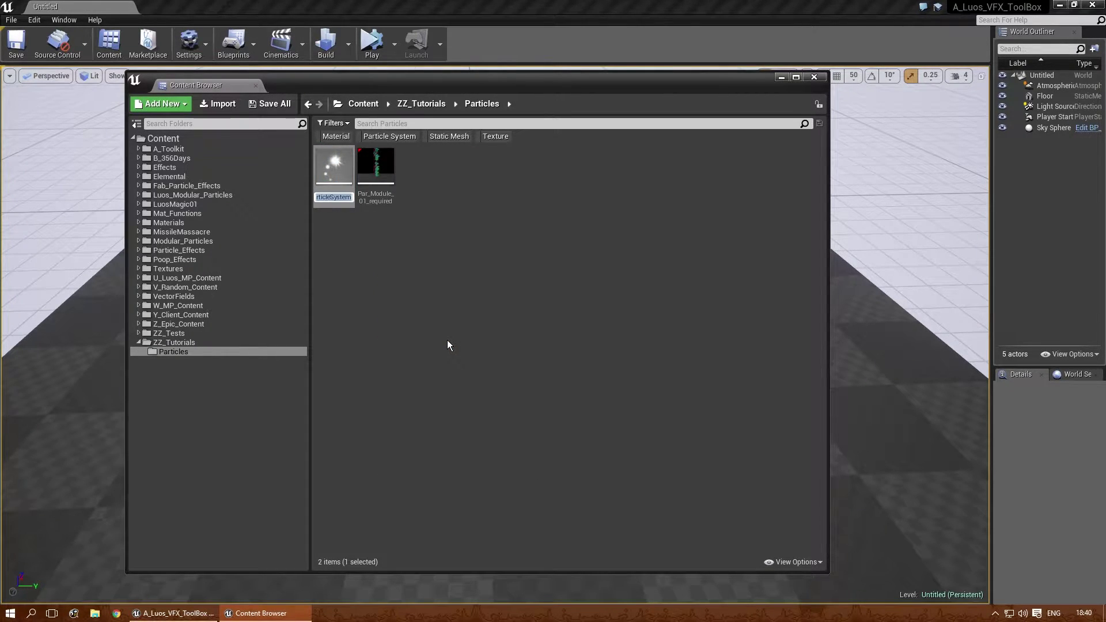
type("Par")
type("_")
type("Module_02")
type("_Sp")
type("awn")
key("Return")
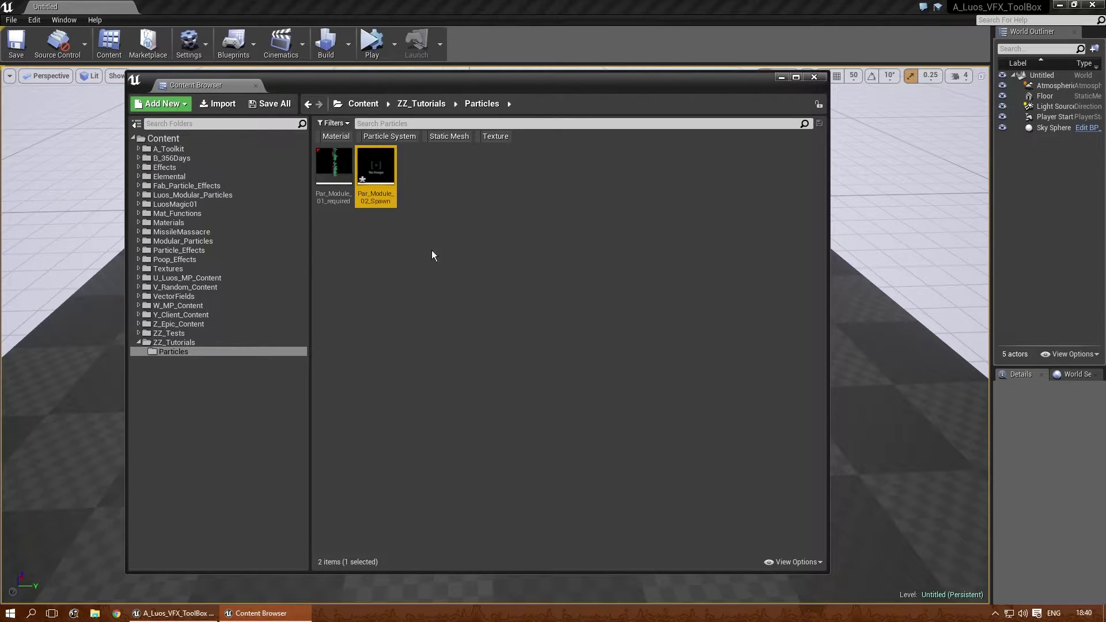
double_click(376, 169)
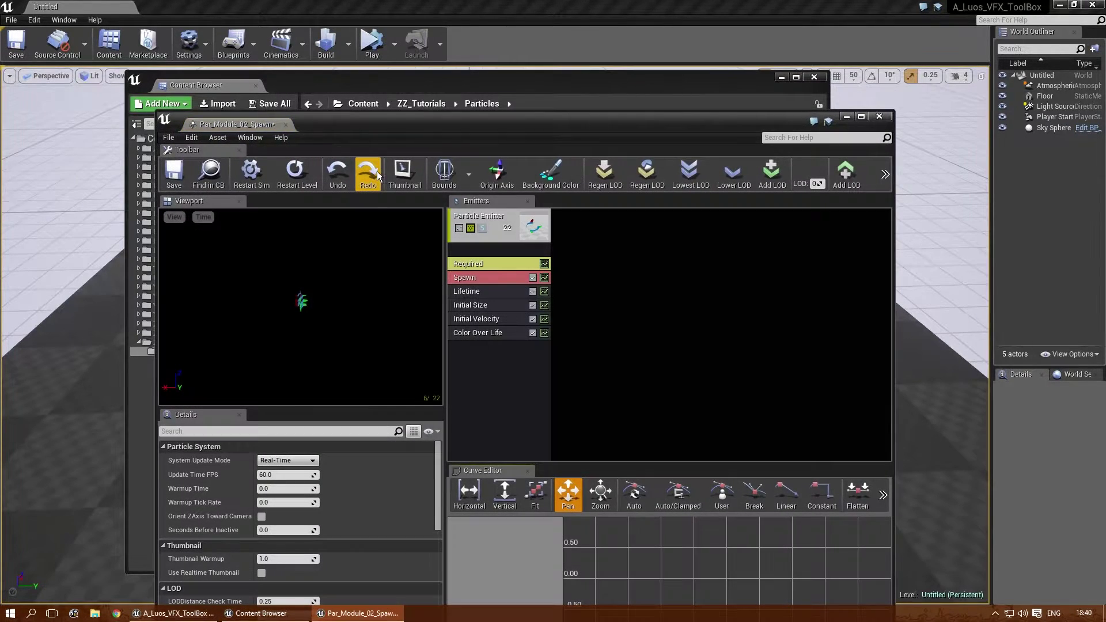
Maximize Cascade, enlarge the preview, select the Spawn module and orbit to show the floor.
double_click(454, 126)
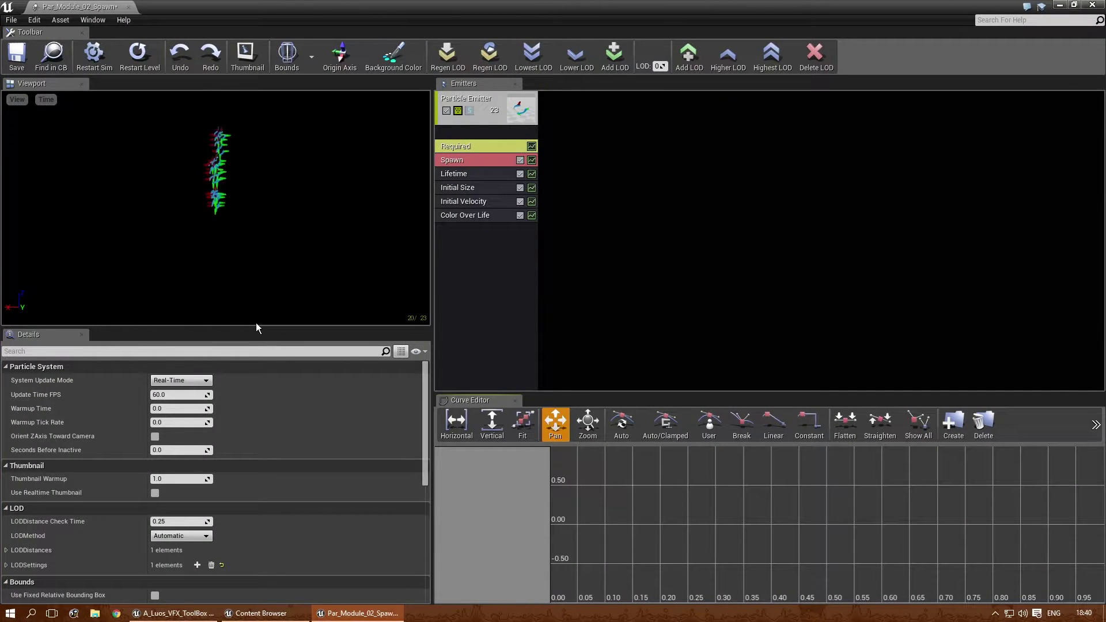
left_click_drag(260, 326, 259, 371)
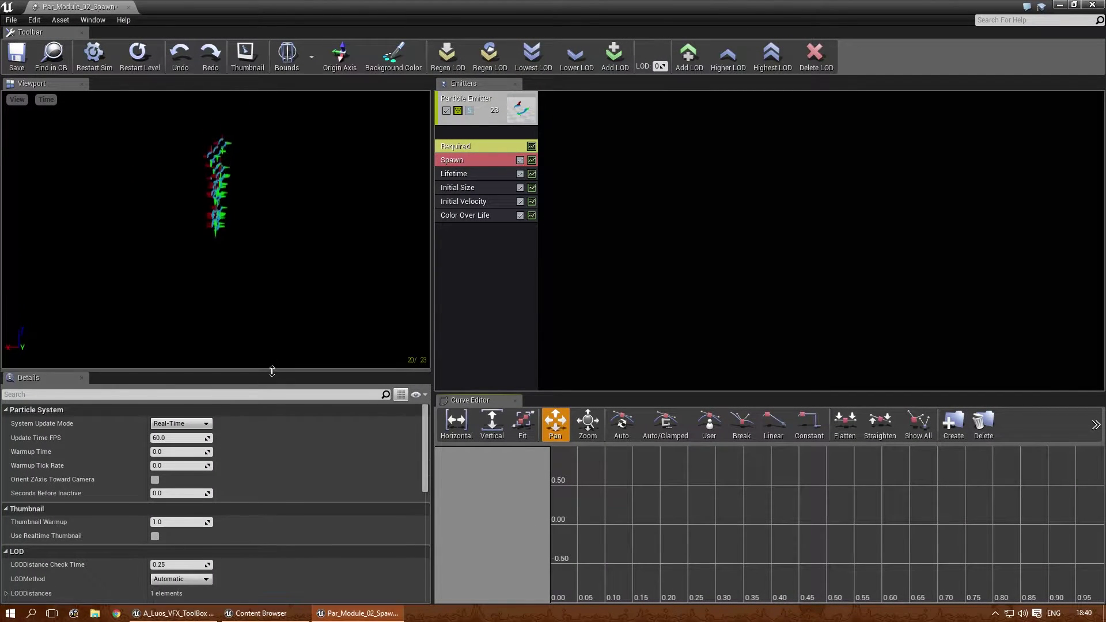
left_click(456, 165)
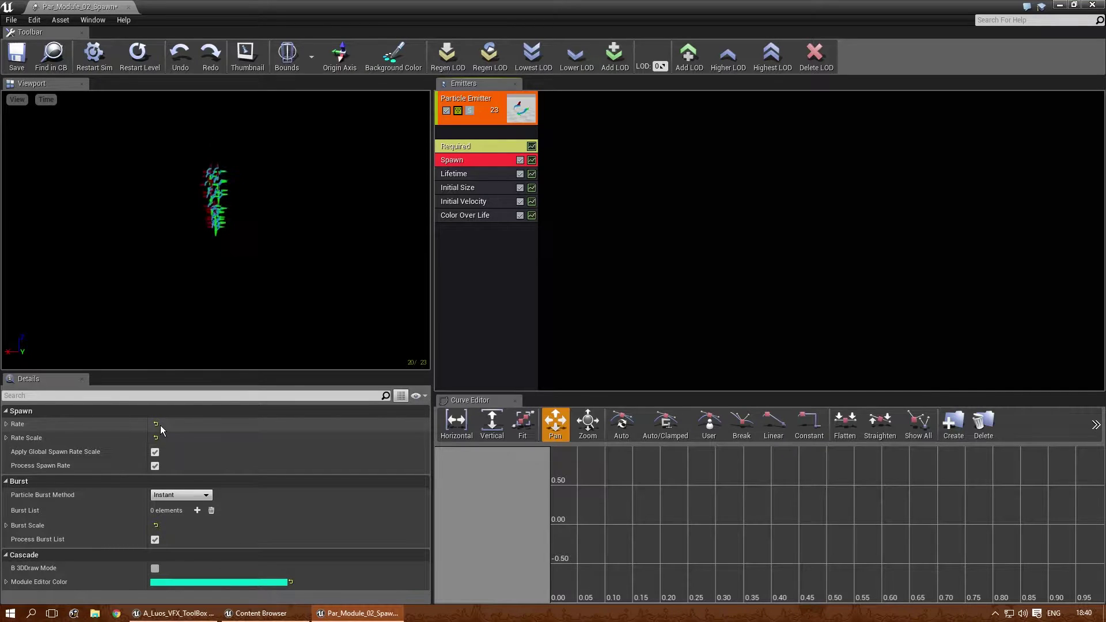
left_click_drag(225, 278, 260, 260)
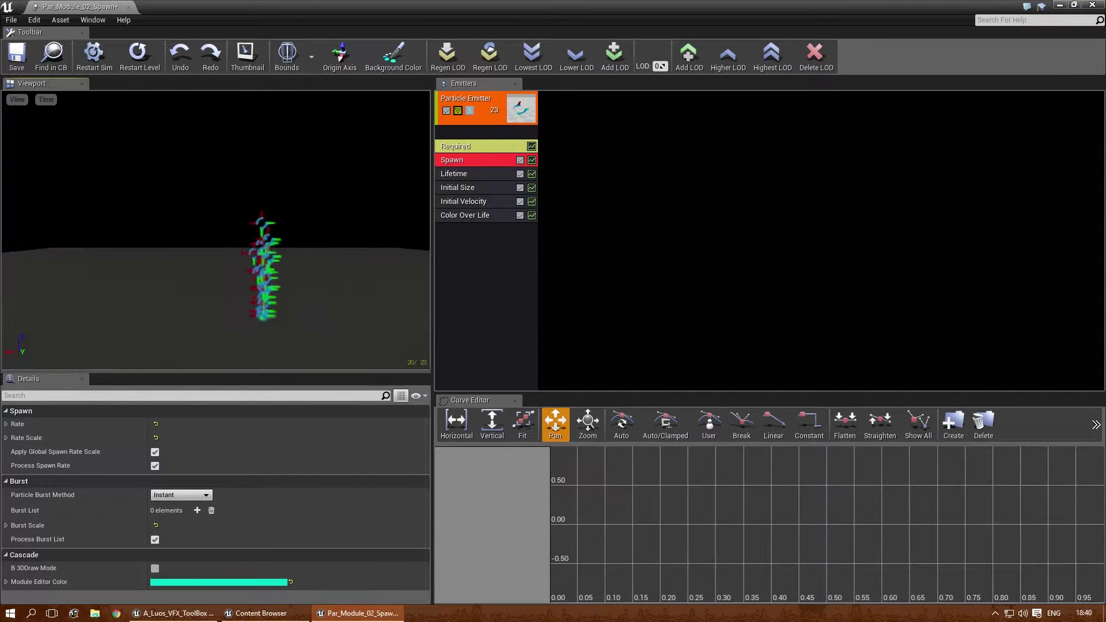
Expand the Spawn Rate distribution and set its Constant to 1.0.
left_click(7, 425)
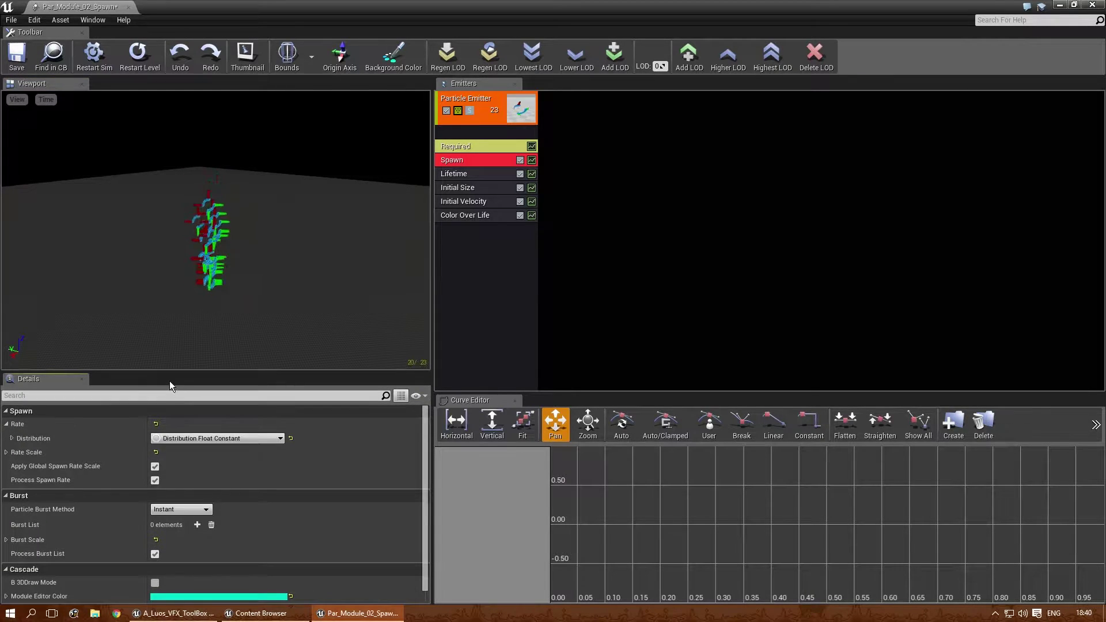
left_click_drag(170, 373, 174, 307)
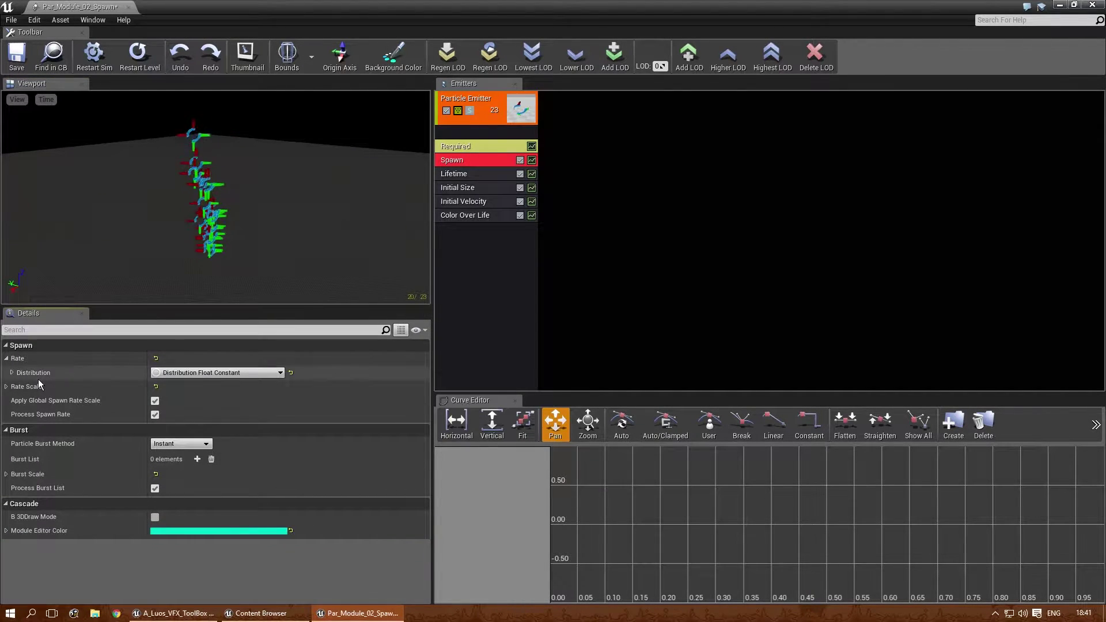
left_click(12, 373)
mouse_move(179, 387)
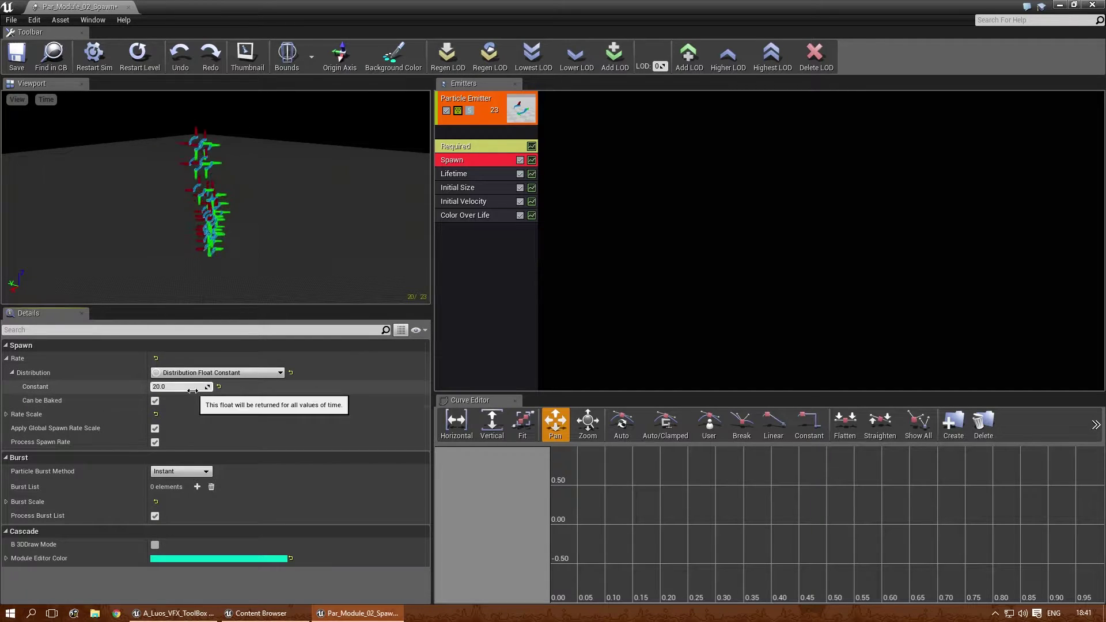
left_click(194, 389)
type("100")
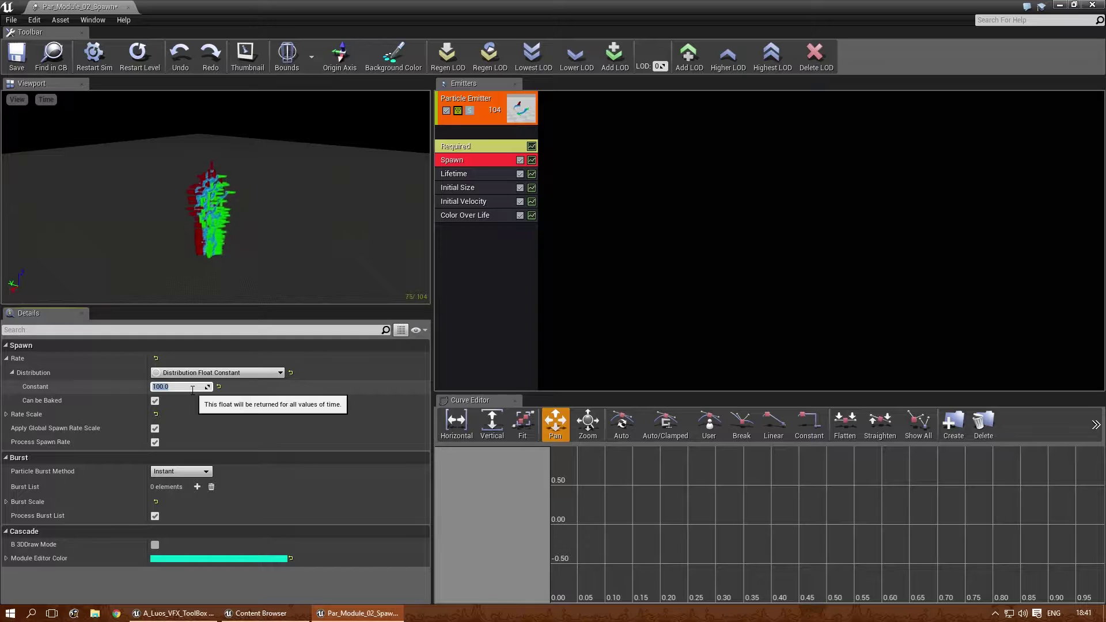
type("1")
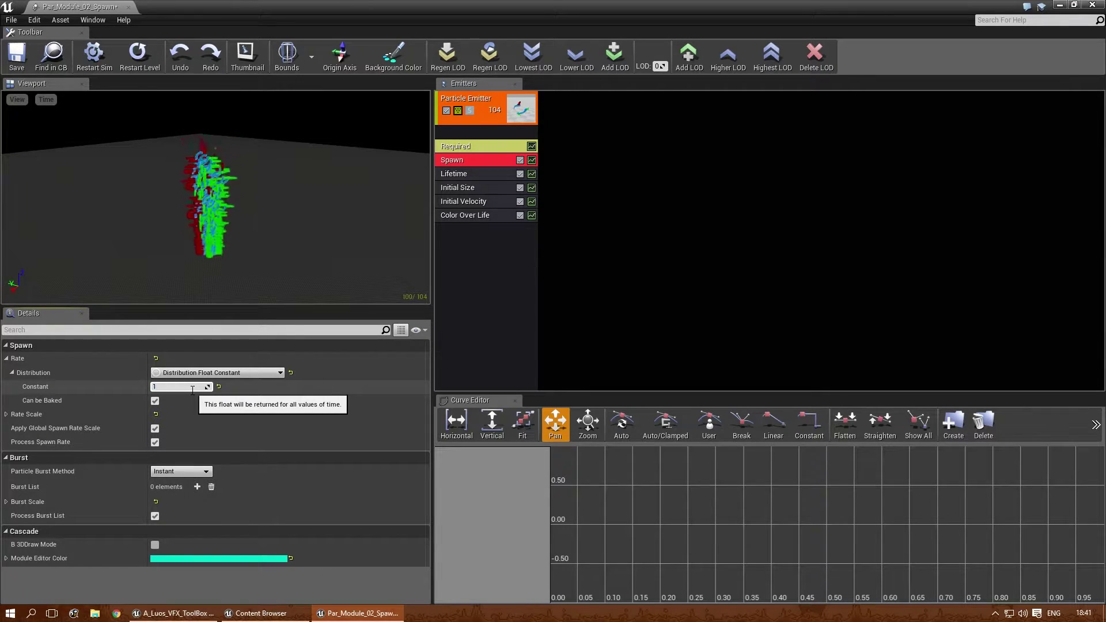
key("Return")
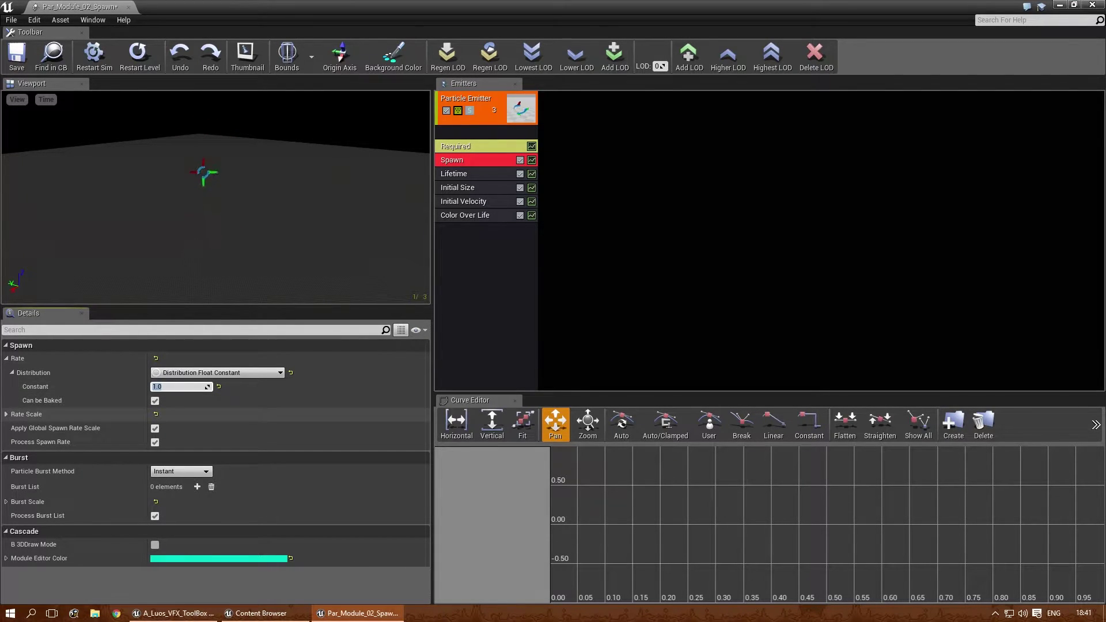
Expand Rate Scale and try a Rate of 1000 with Rate Scale 1.0.
left_click(7, 413)
left_click(12, 428)
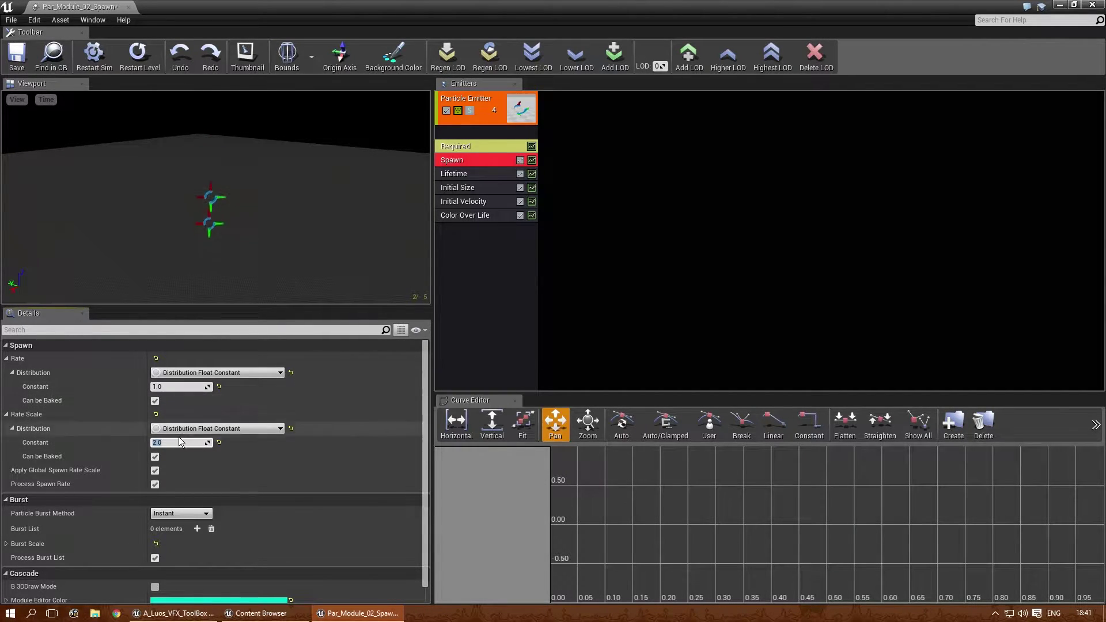
left_click(176, 383)
type("1")
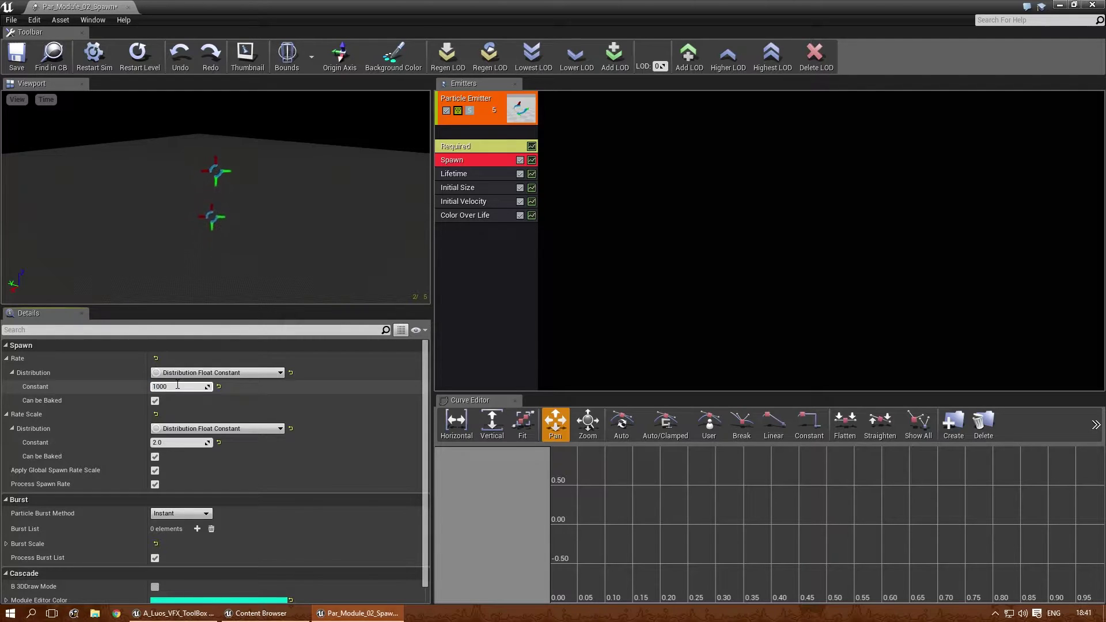
key("Return")
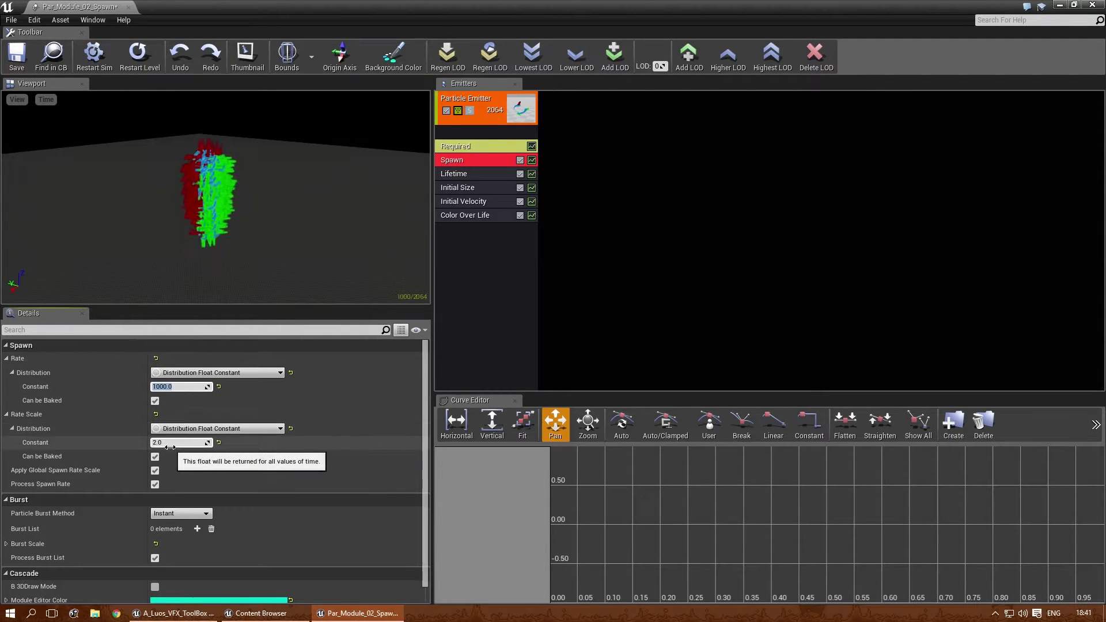
left_click(170, 445)
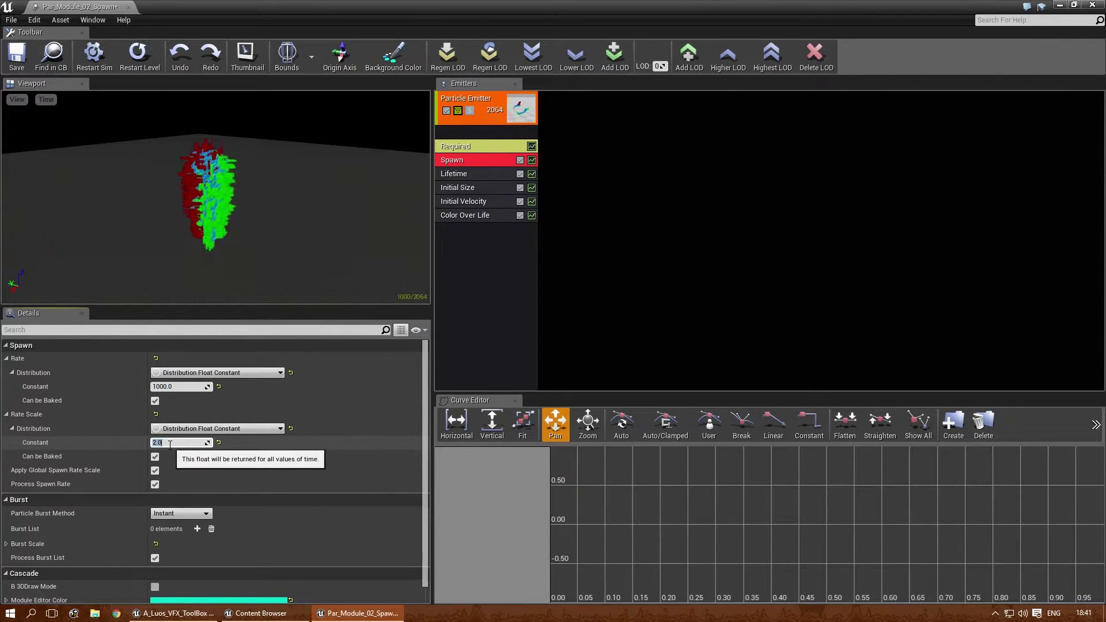
type("1")
key("Return")
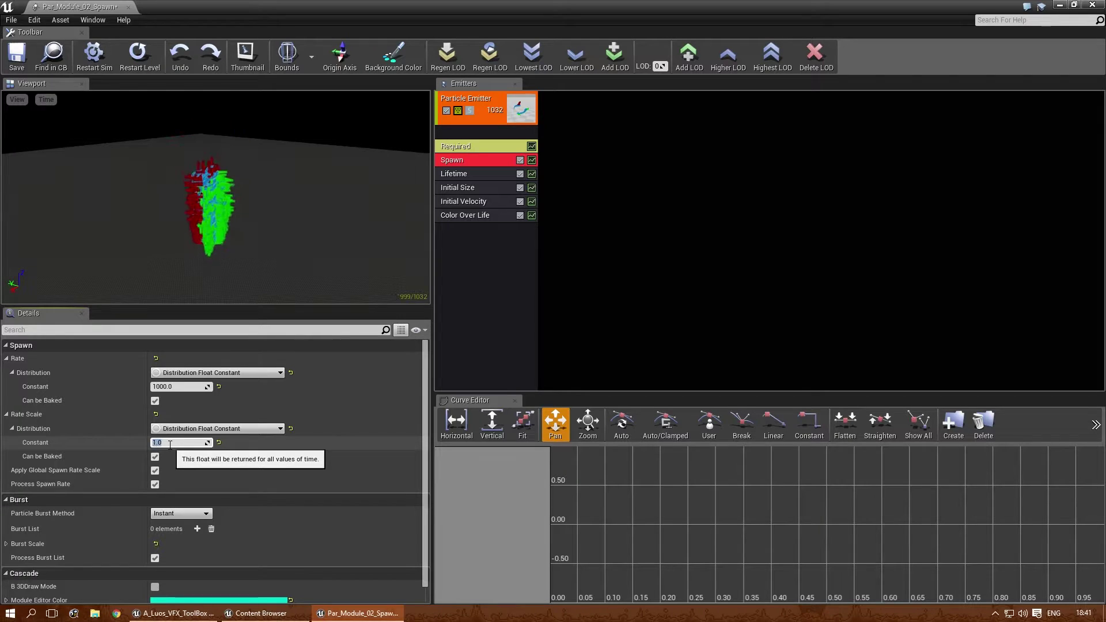
type("2")
Try a Rate of 500, then settle on Rate 1.0 with Rate Scale 1000.
left_click(177, 387)
type("5")
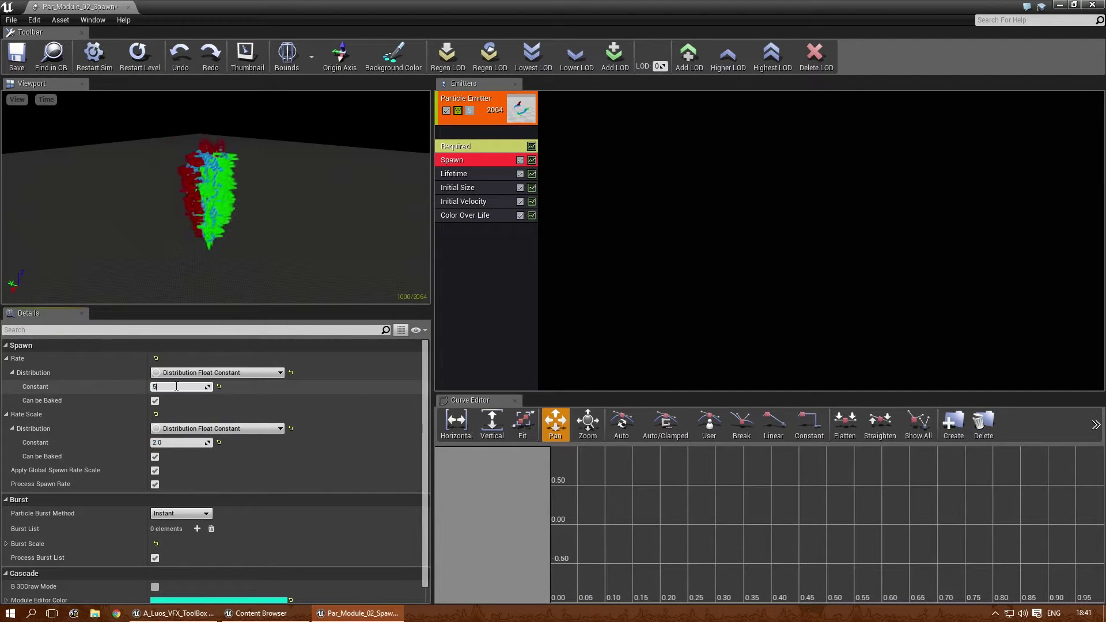
type("00")
key("Return")
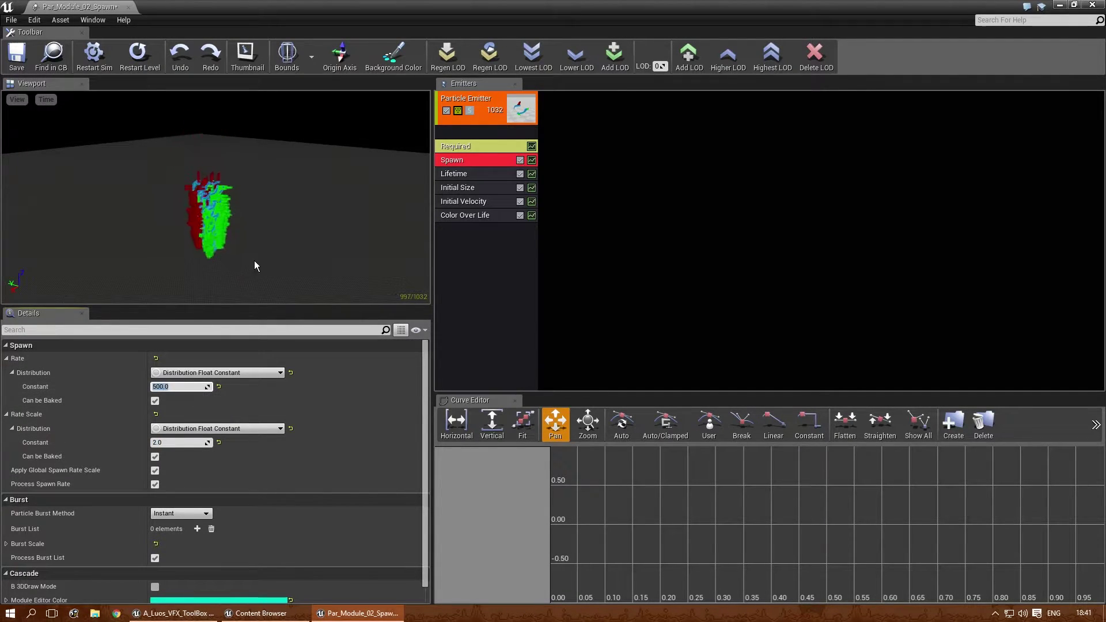
left_click_drag(254, 262, 255, 262)
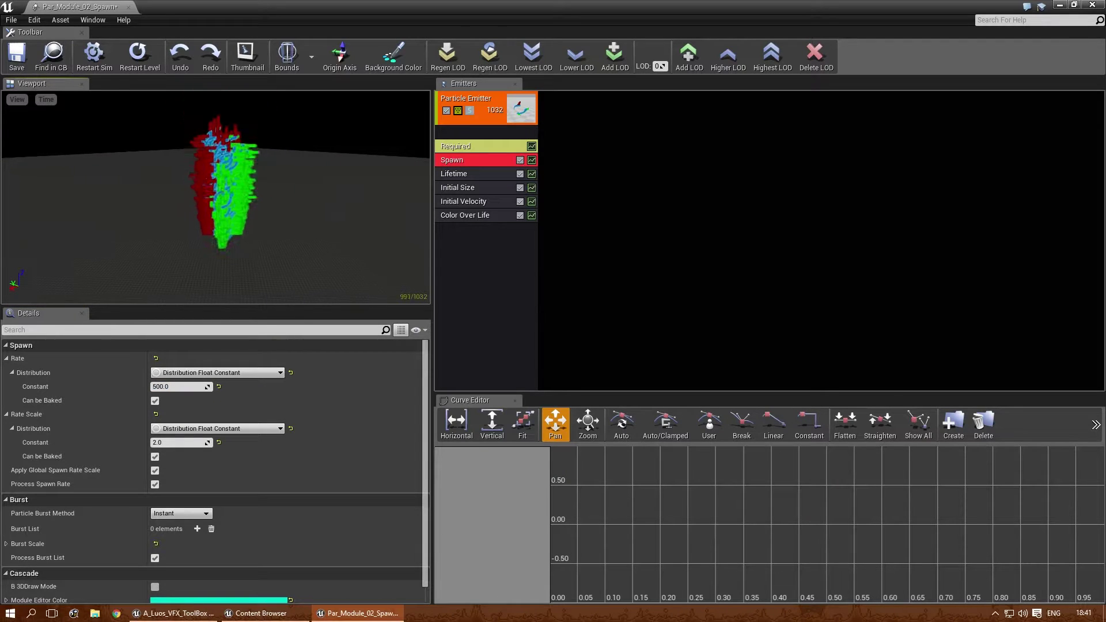
left_click(181, 386)
type("1")
key("Return")
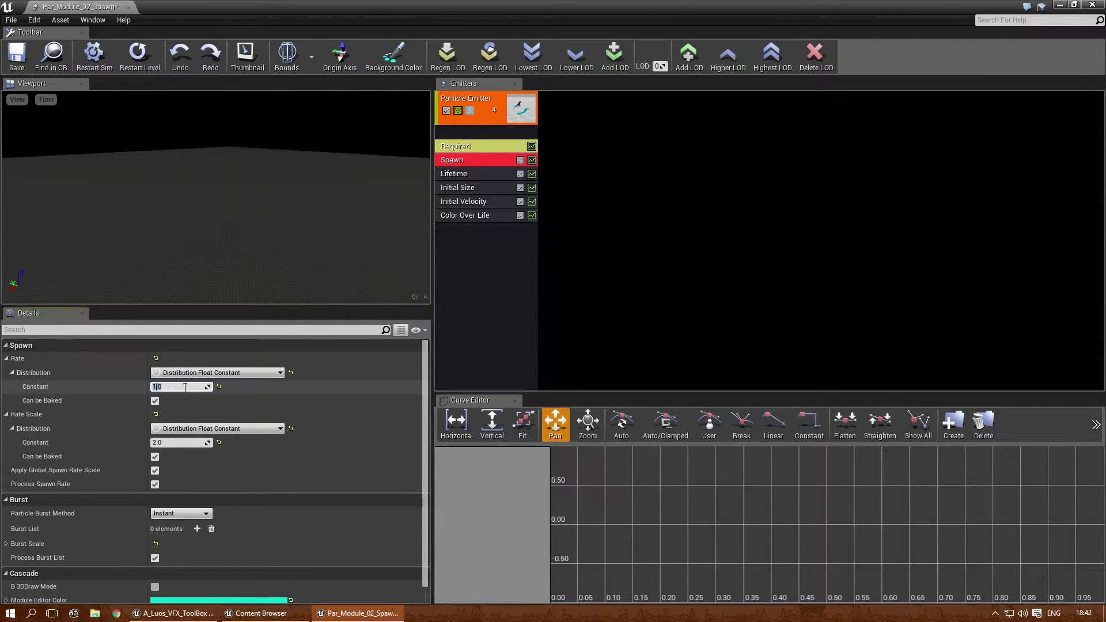
left_click(160, 443)
type("100")
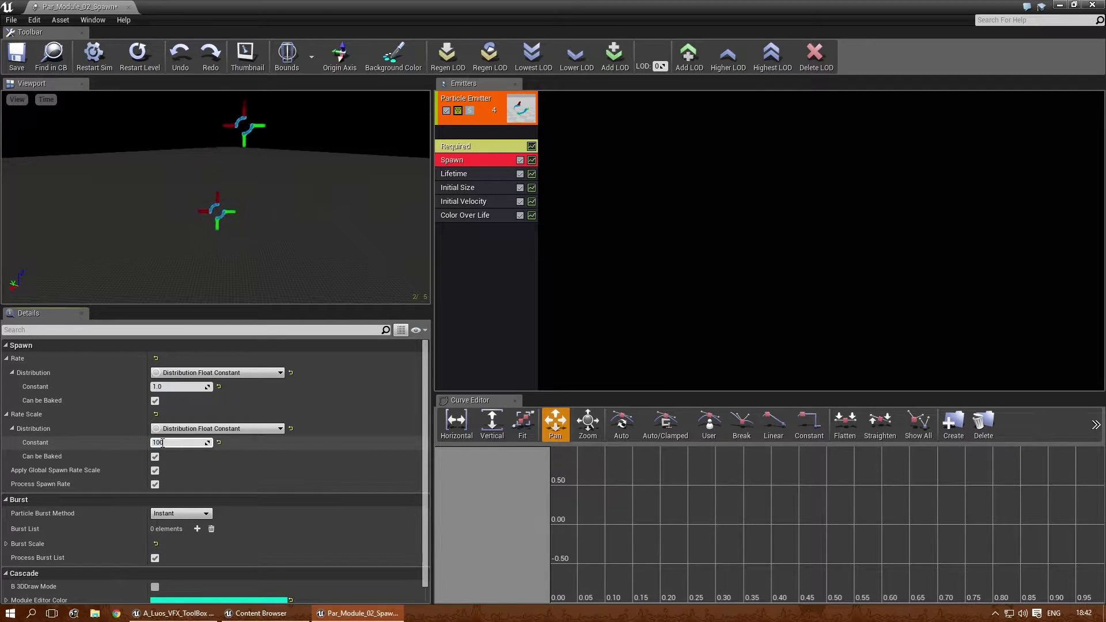
type("0.0")
key("Return")
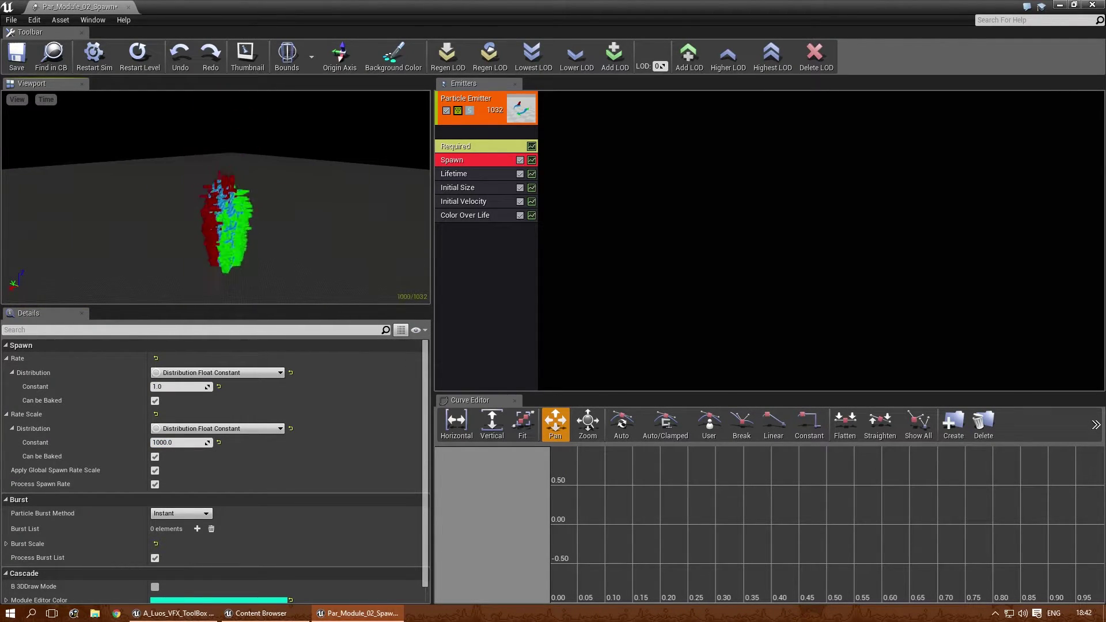
left_click_drag(239, 281, 240, 262)
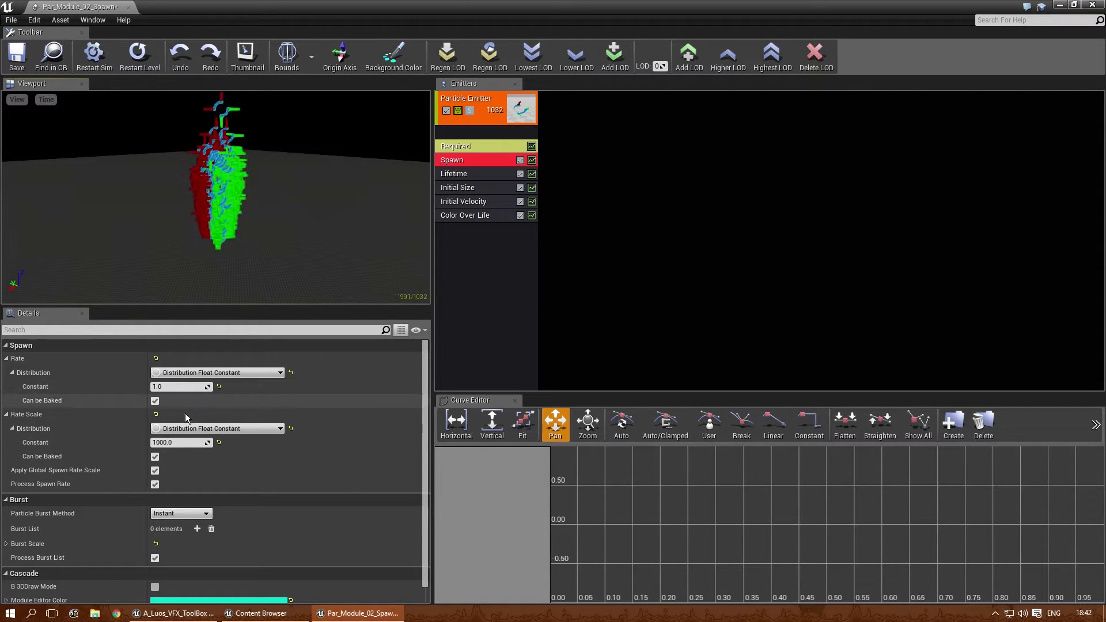
Set Rate Scale to 1 and Rate to 0, then add one Burst List element.
left_click(185, 444)
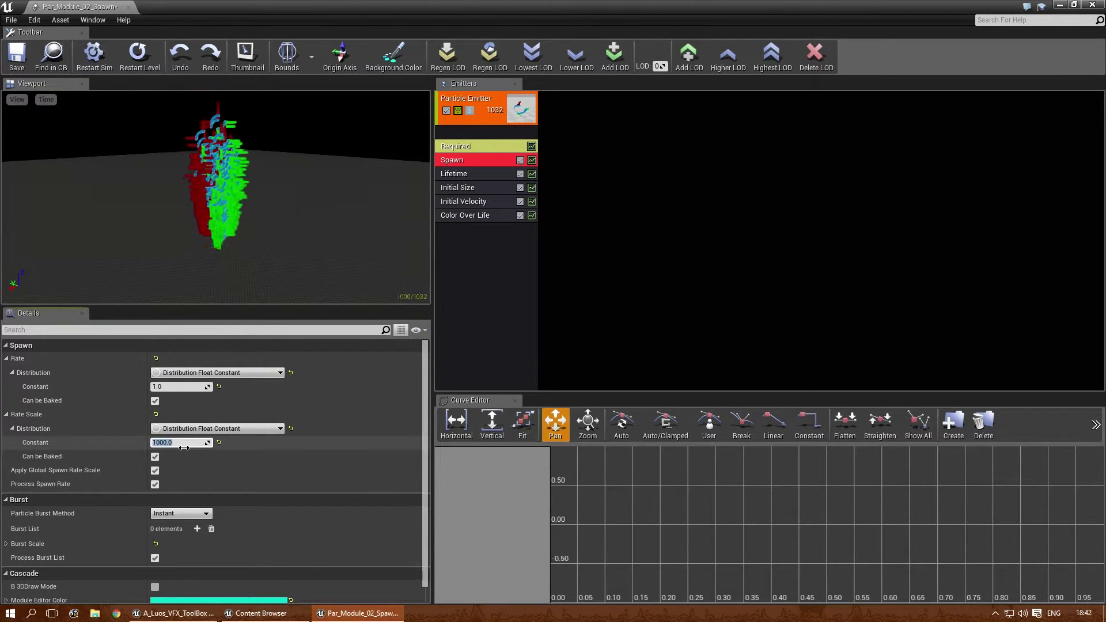
type("1")
key("Return")
left_click(170, 388)
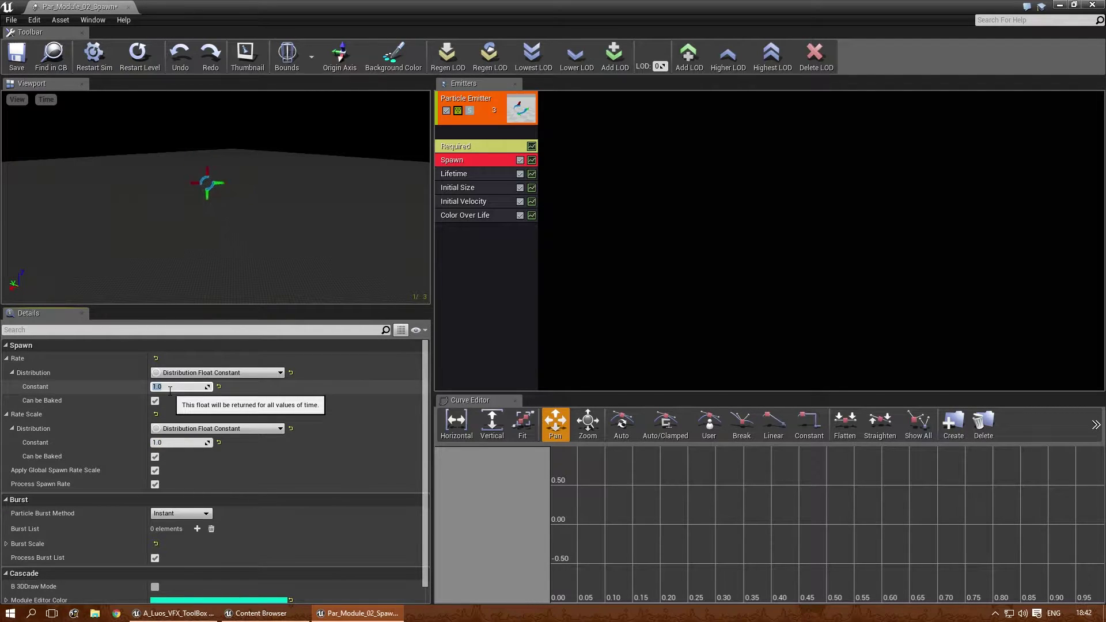
type("0")
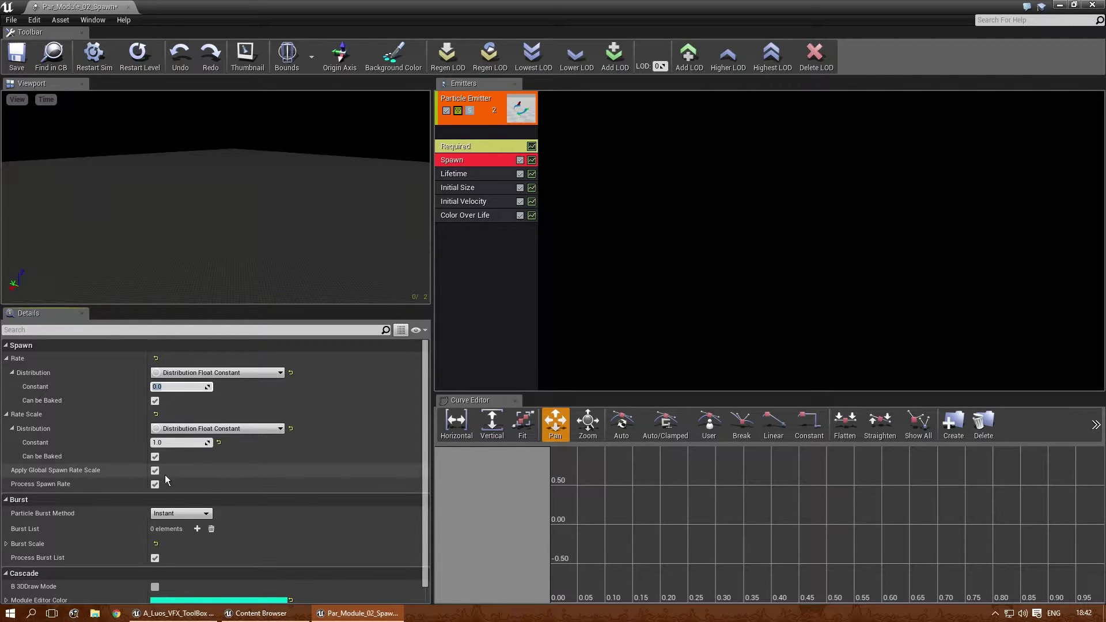
scroll(165, 475, "down", 1)
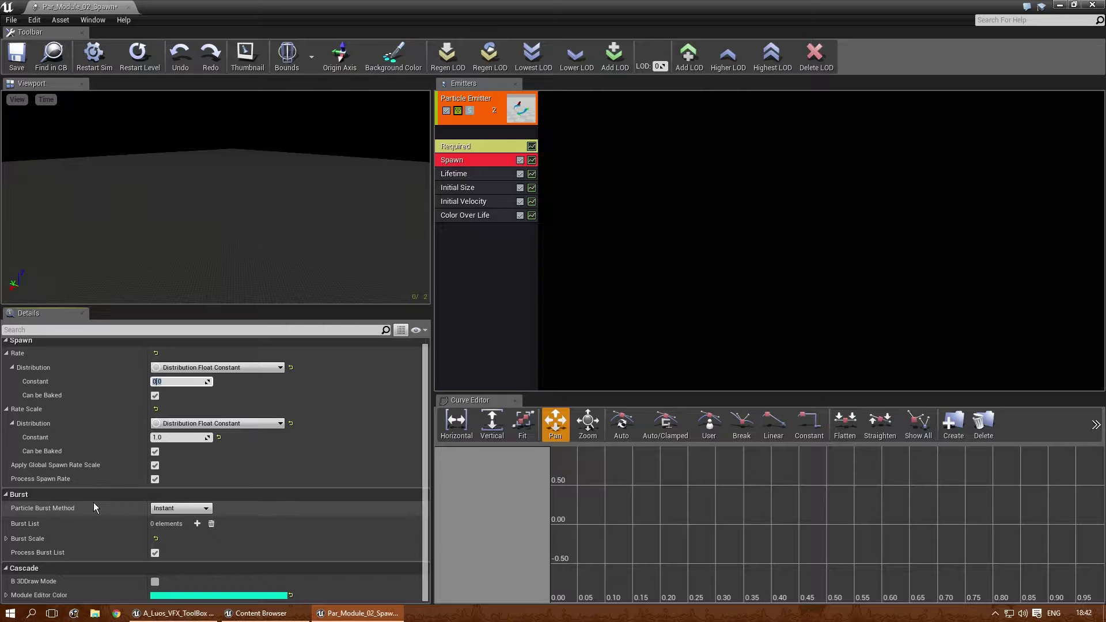
left_click(197, 523)
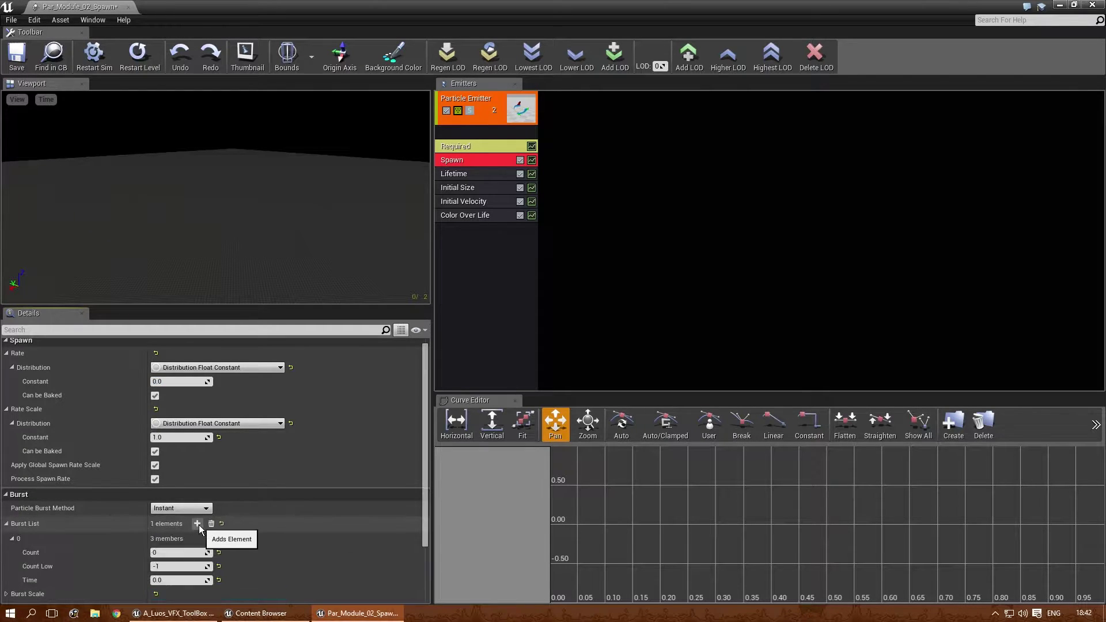
scroll(181, 535, "down", 1)
left_click(174, 535)
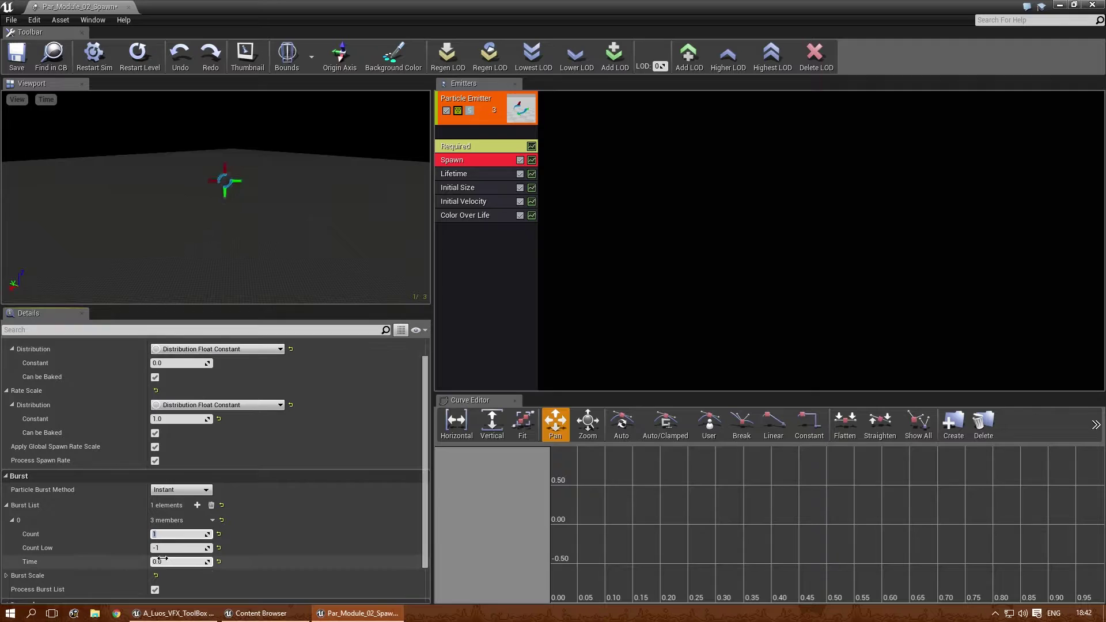
Set the Required module's Emitter Loops to 0 and Emitter Delay to 0, restarting the preview.
left_click(472, 142)
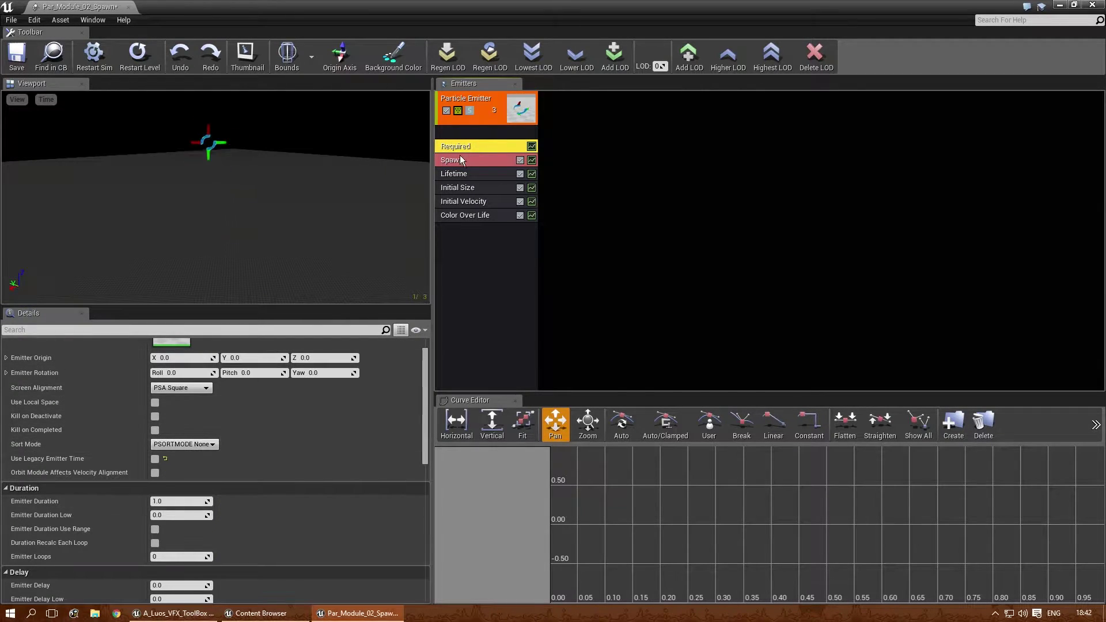
scroll(233, 488, "down", 1)
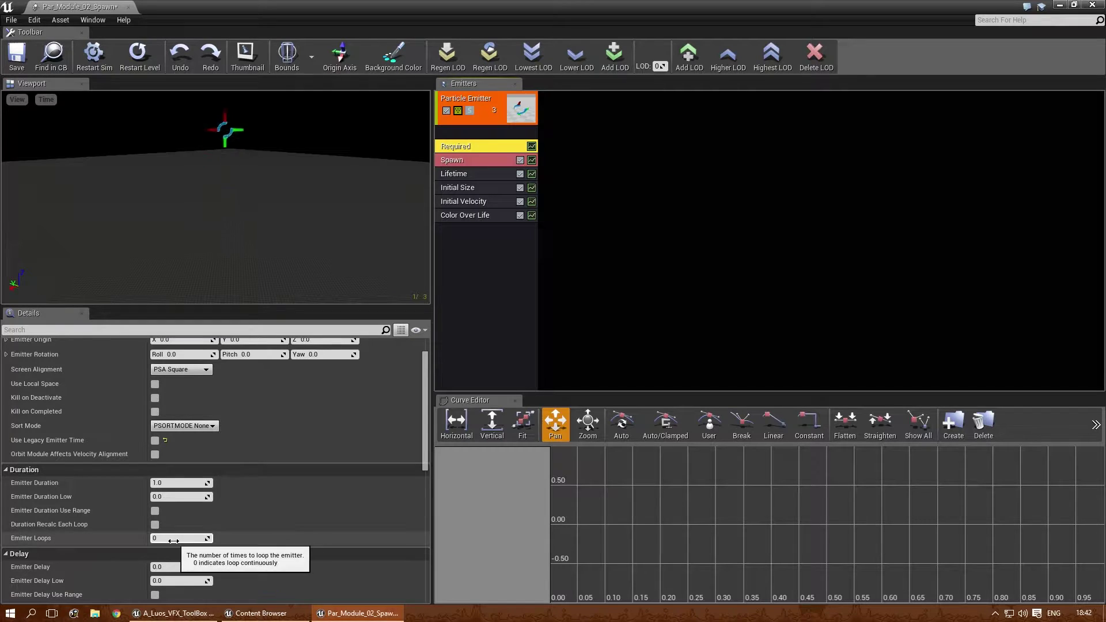
left_click(173, 540)
type("1")
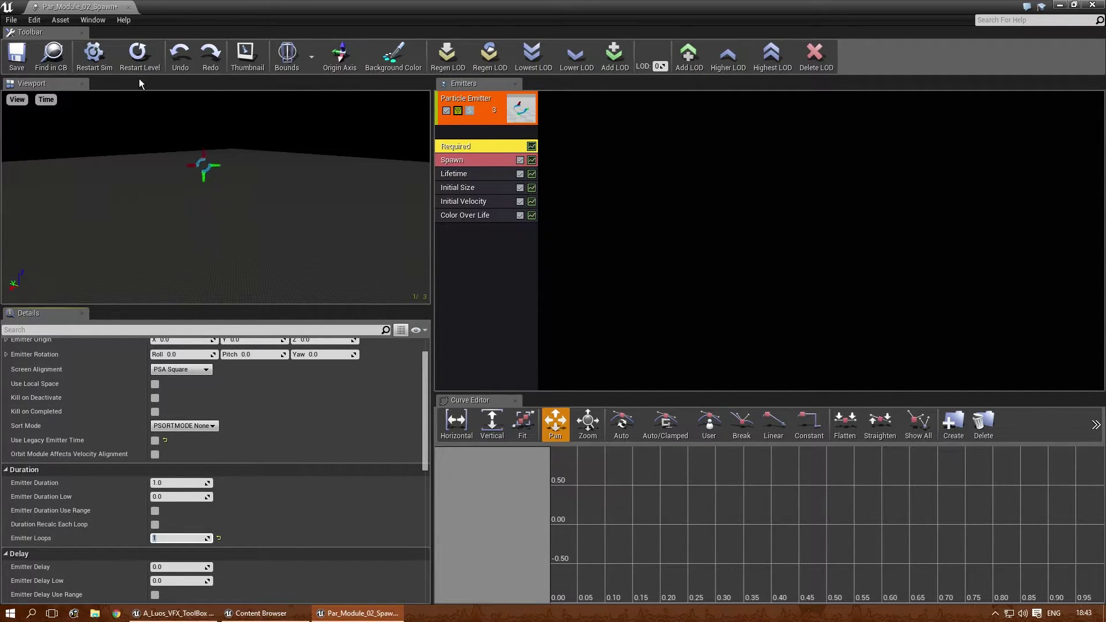
left_click(140, 62)
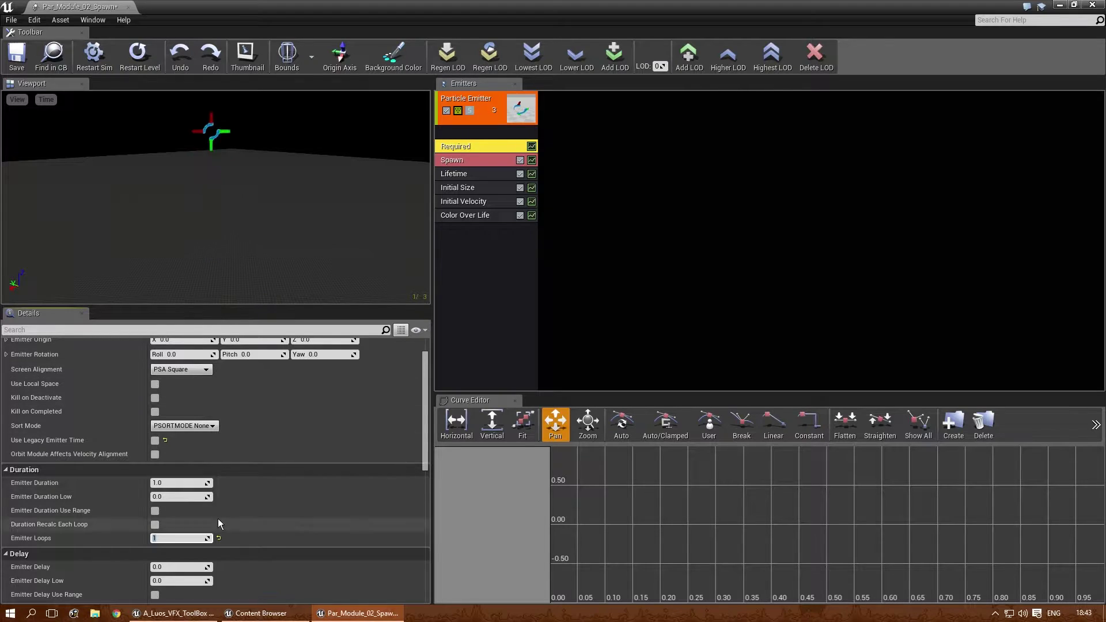
scroll(181, 492, "down", 1)
scroll(181, 492, "down", 1)
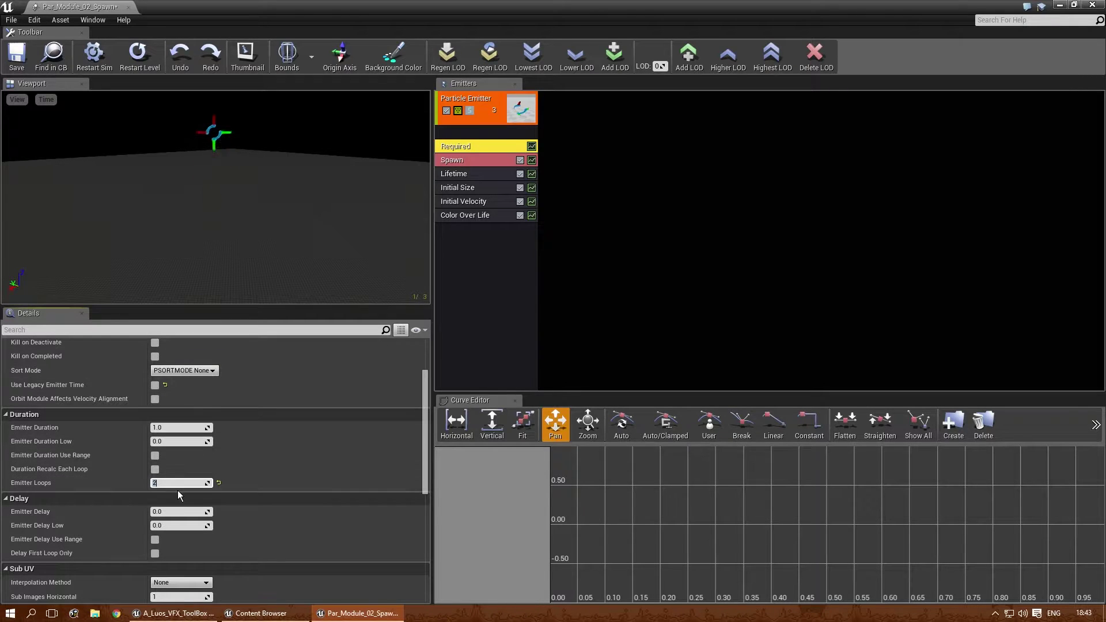
type("0")
left_click(184, 512)
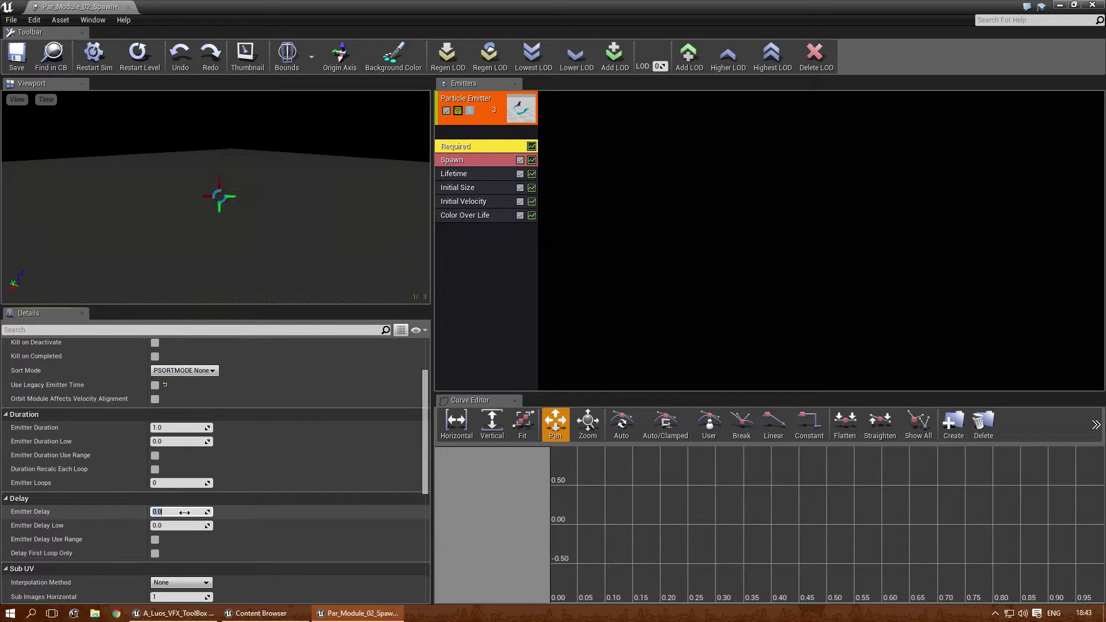
type("0.4")
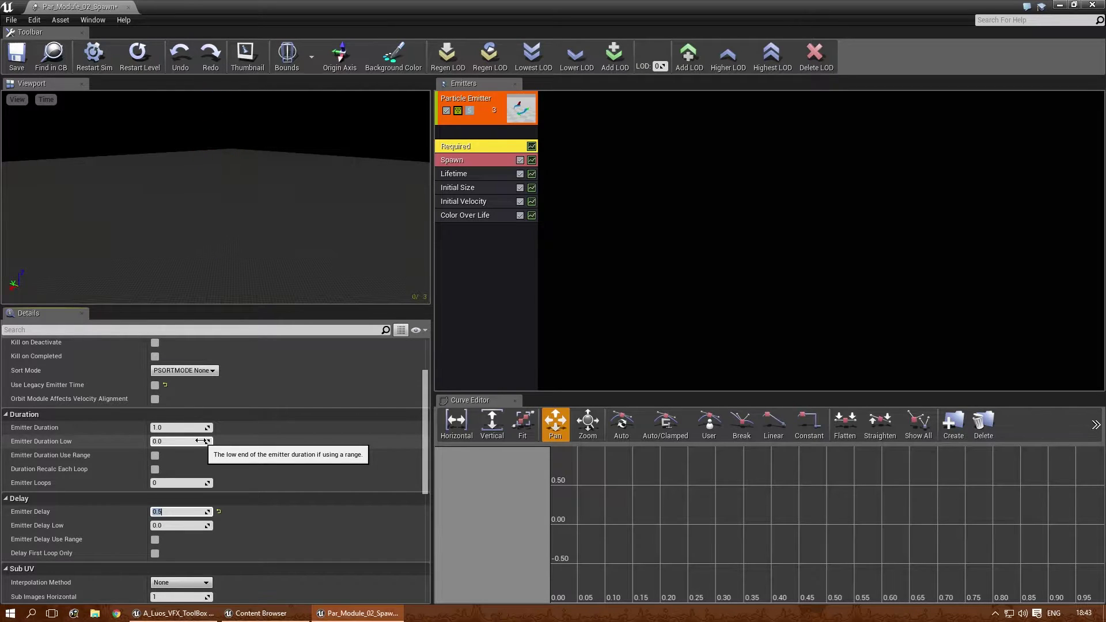
type("0")
key("Return")
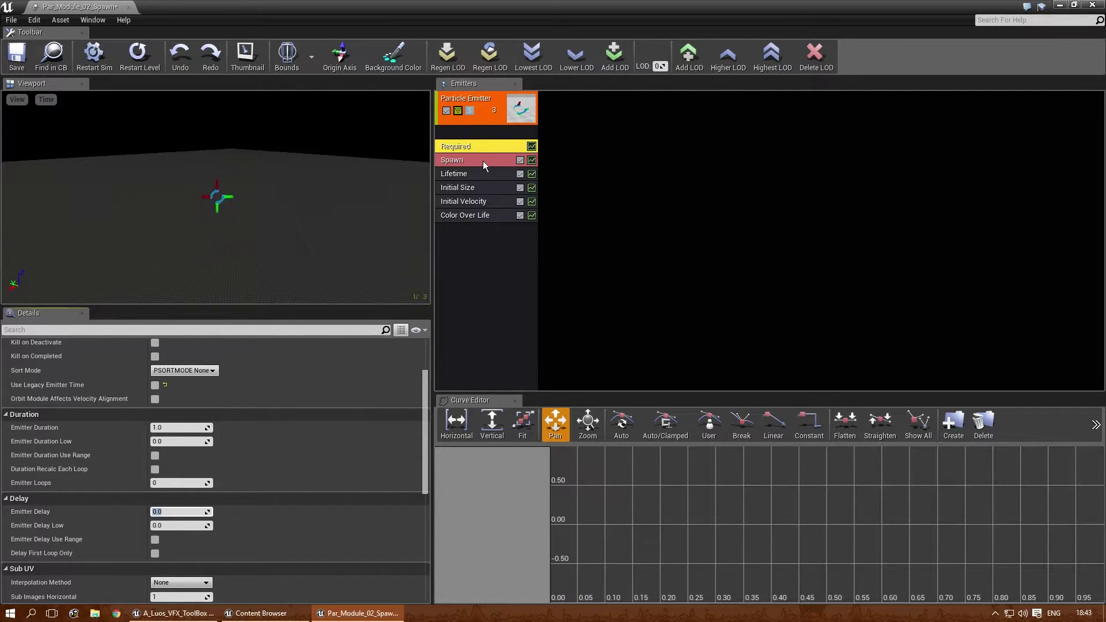
Back in the Spawn module, set the burst entry's Time to 0.0.
left_click(483, 161)
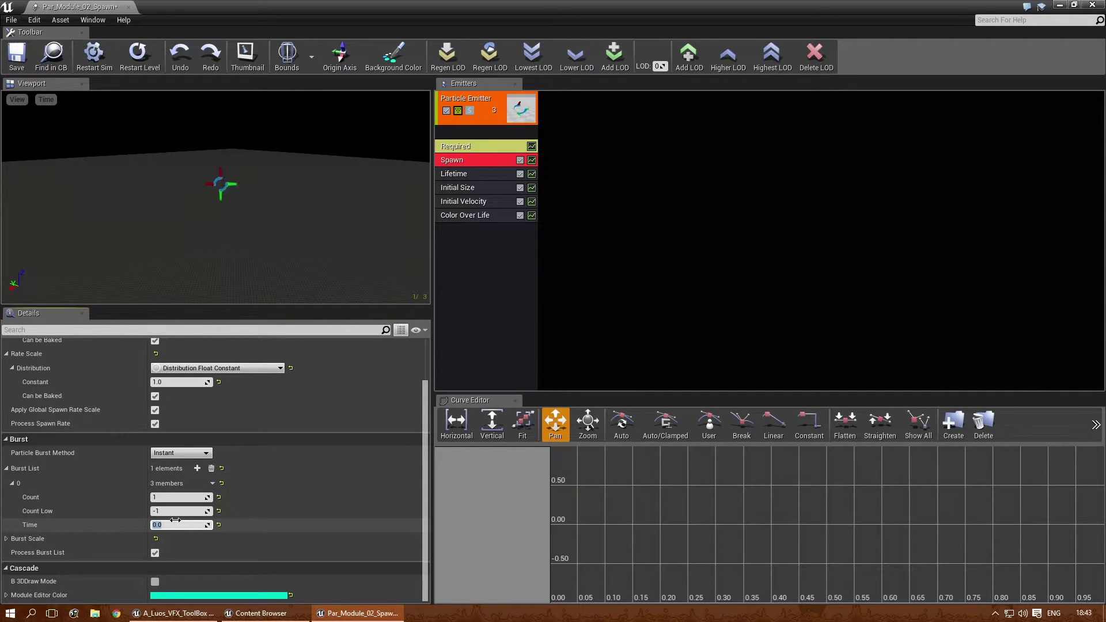
type("0")
left_click(459, 147)
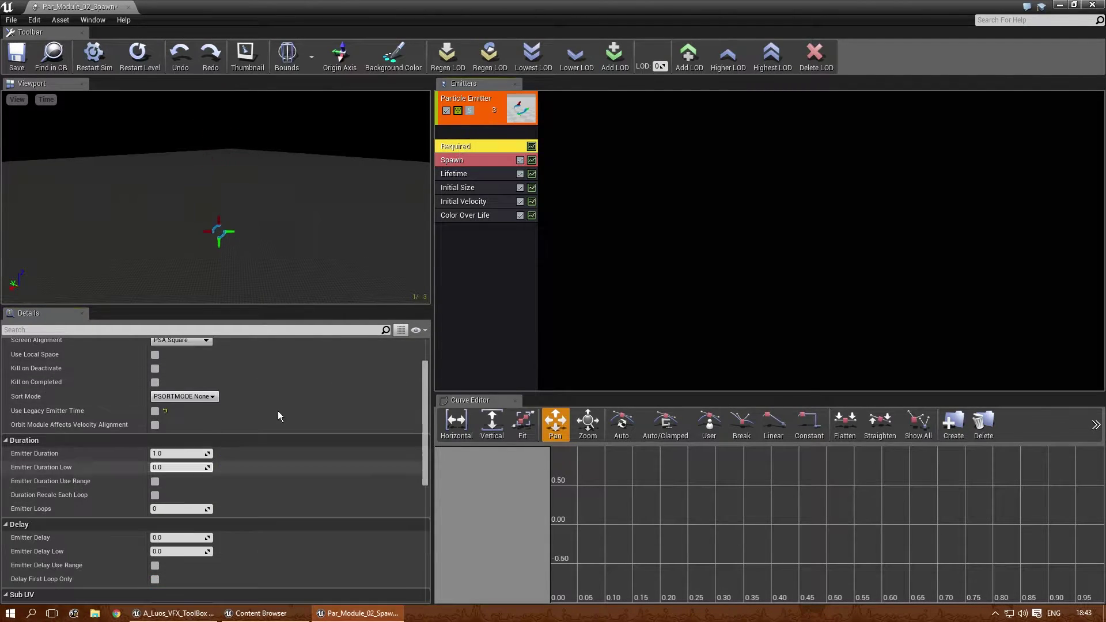
left_click(467, 160)
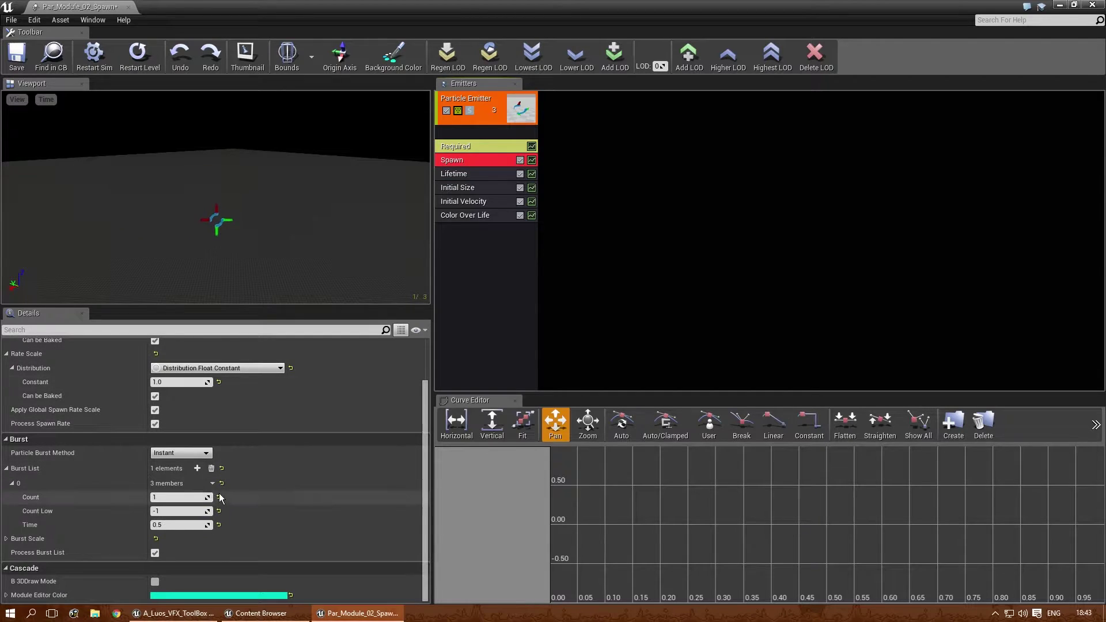
left_click(176, 522)
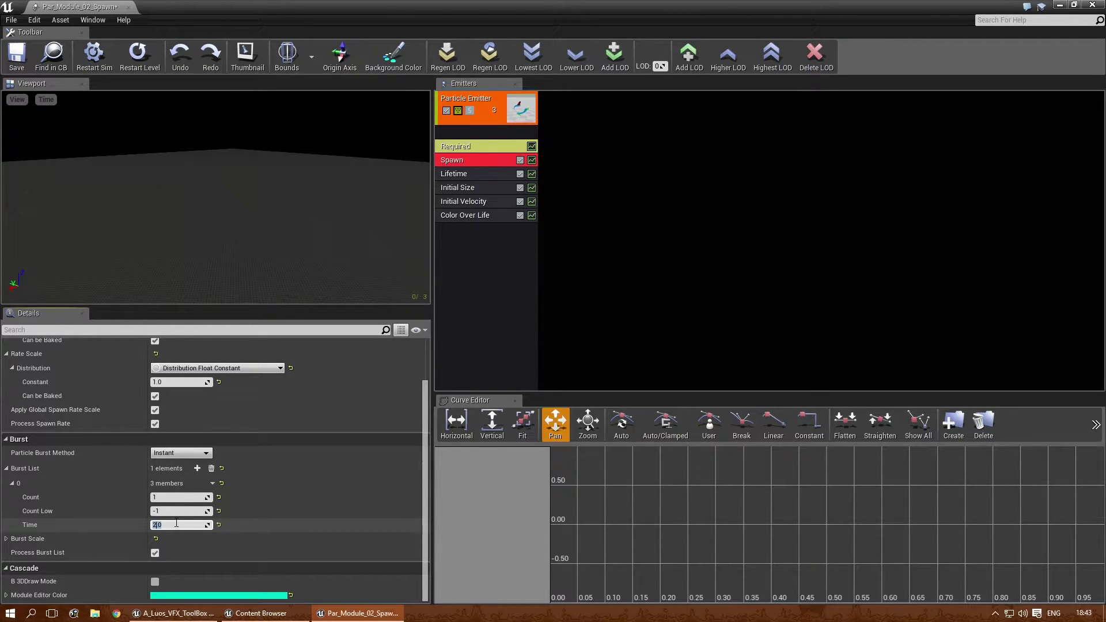
key("Return")
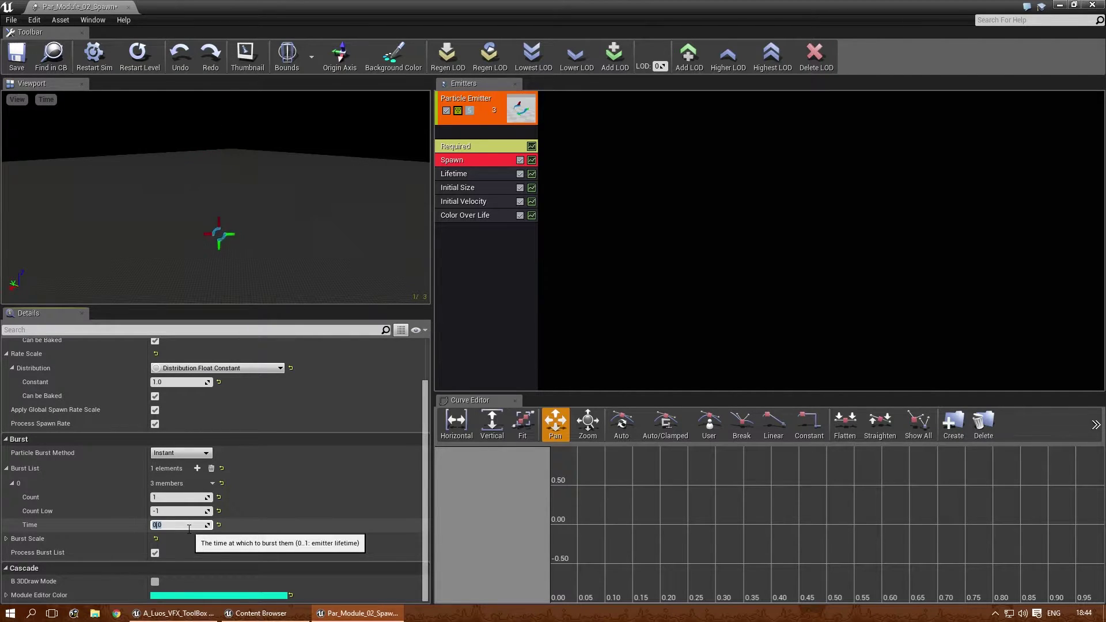
Set the burst Count to 100 and adjust the Required module's Emitter Loops.
left_click(181, 498)
type("00")
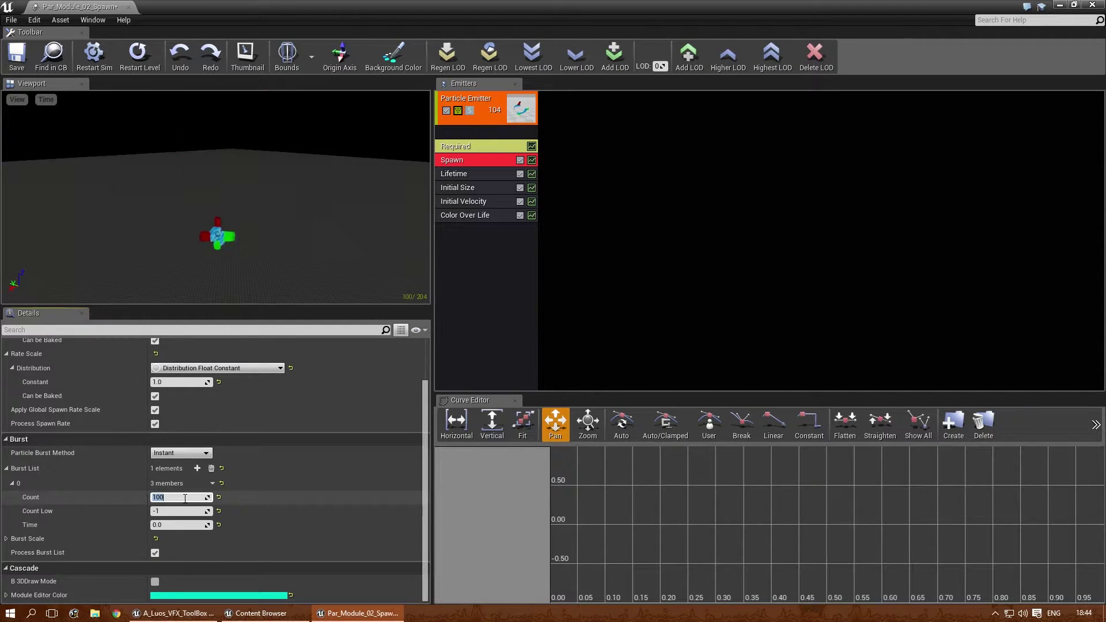
scroll(184, 499, "up", 1)
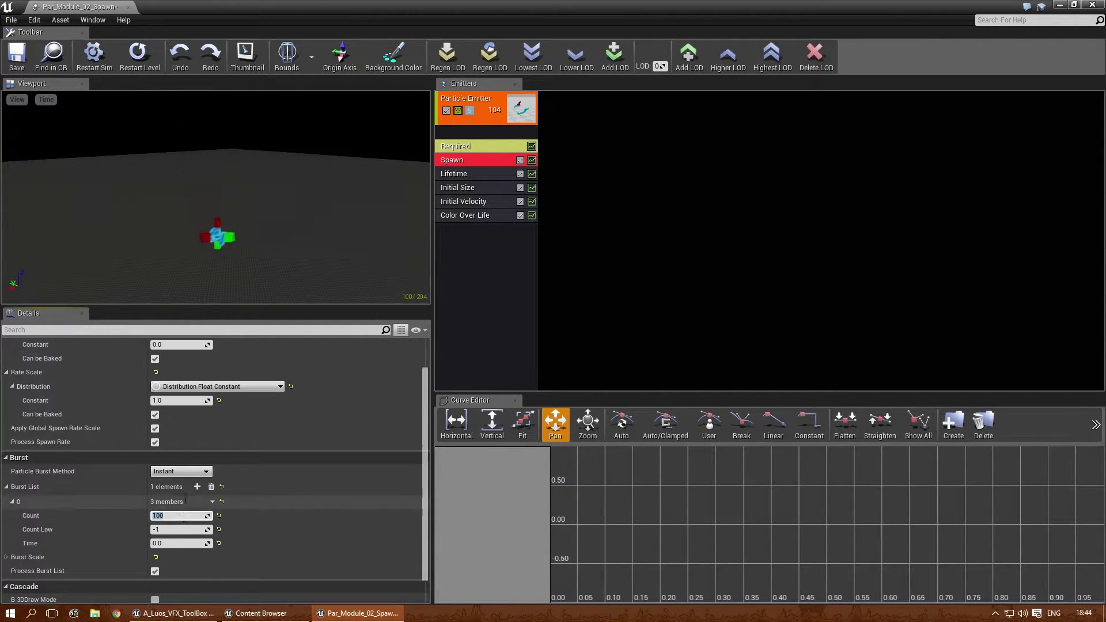
scroll(184, 498, "up", 1)
scroll(184, 499, "up", 1)
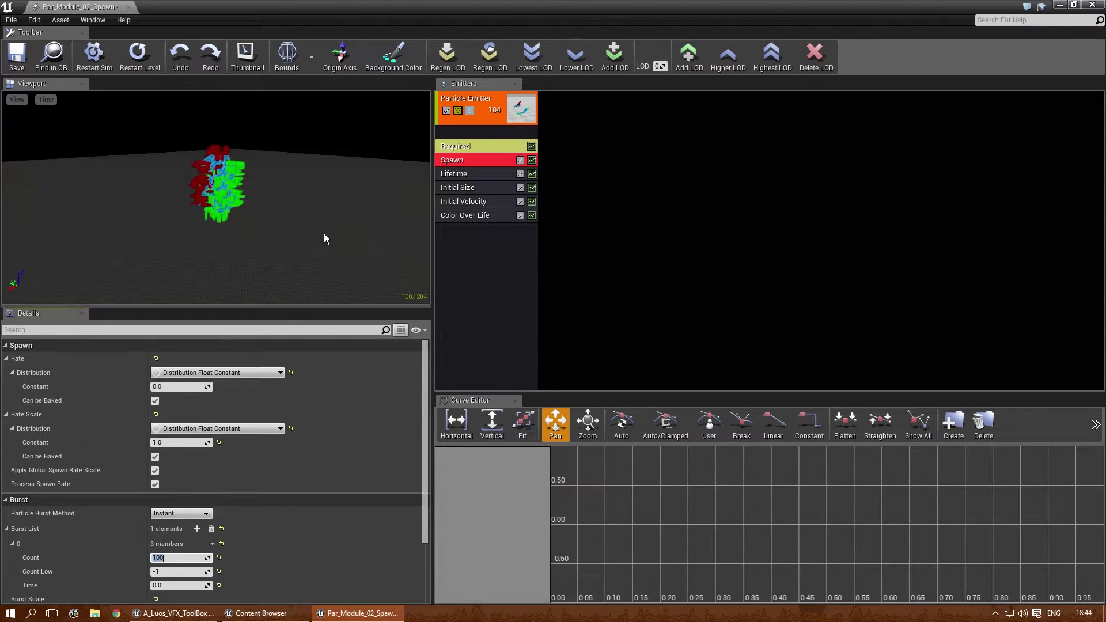
left_click(448, 148)
scroll(173, 567, "down", 1)
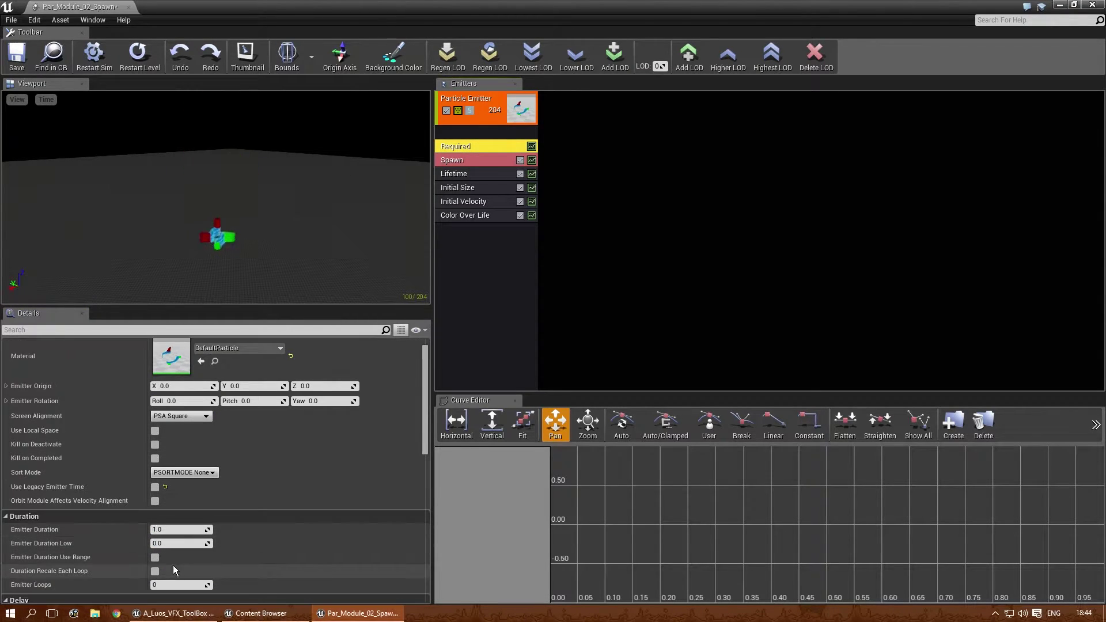
left_click(164, 584)
type("1")
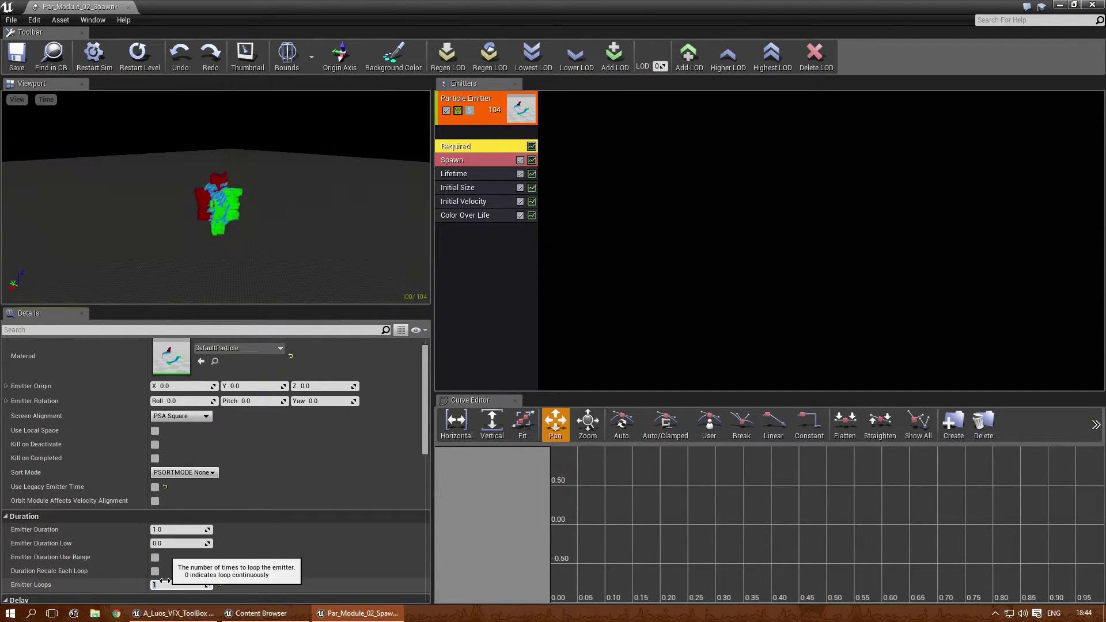
left_click(462, 159)
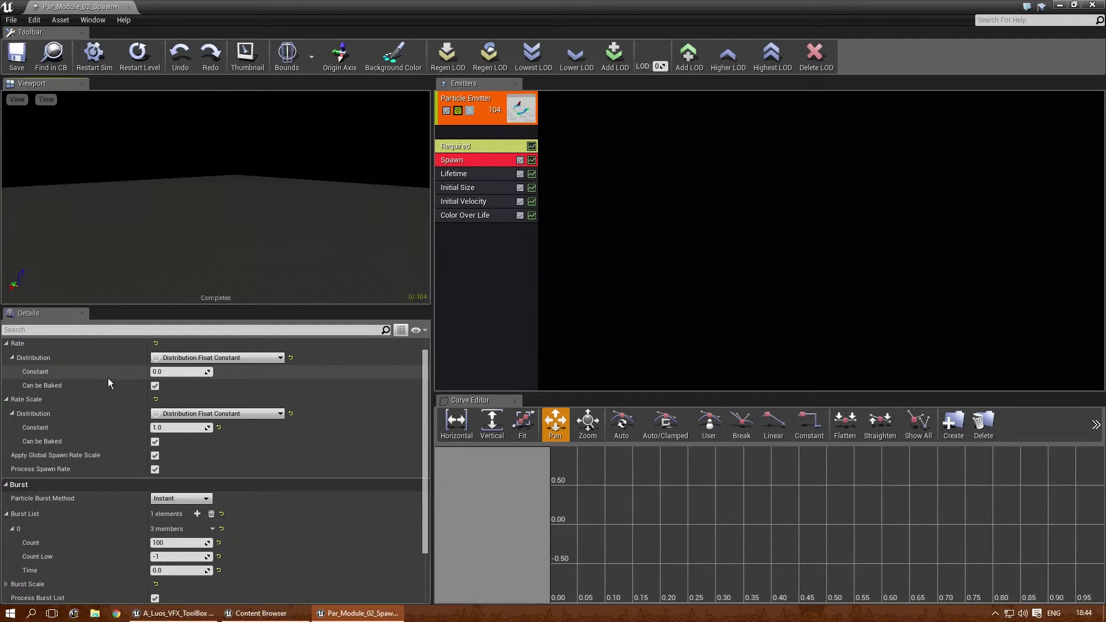
scroll(189, 404, "down", 1)
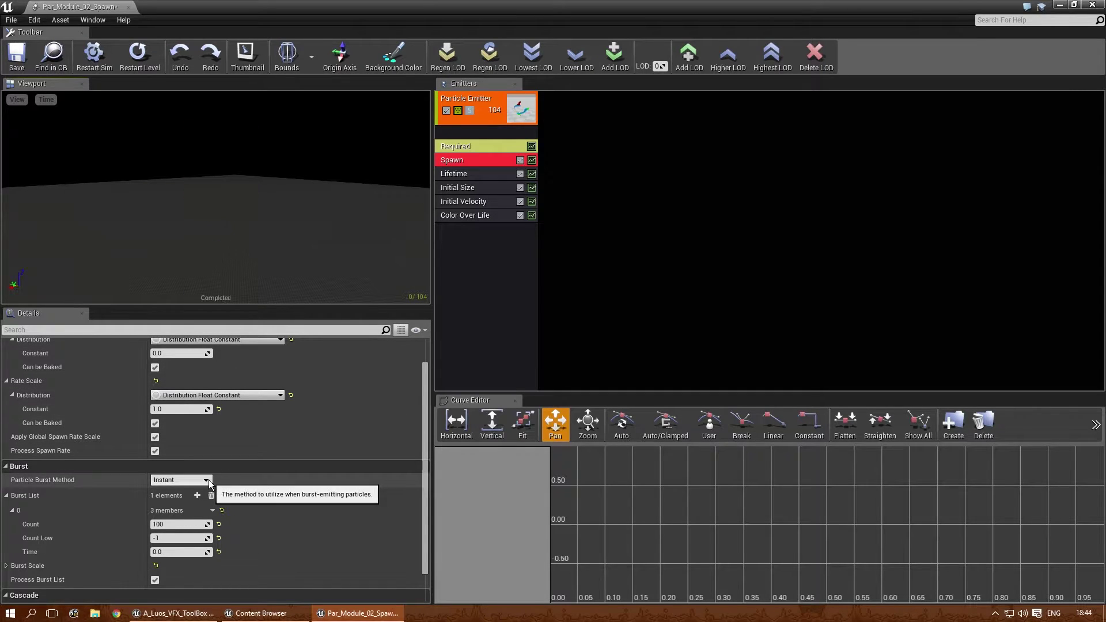
scroll(209, 481, "down", 1)
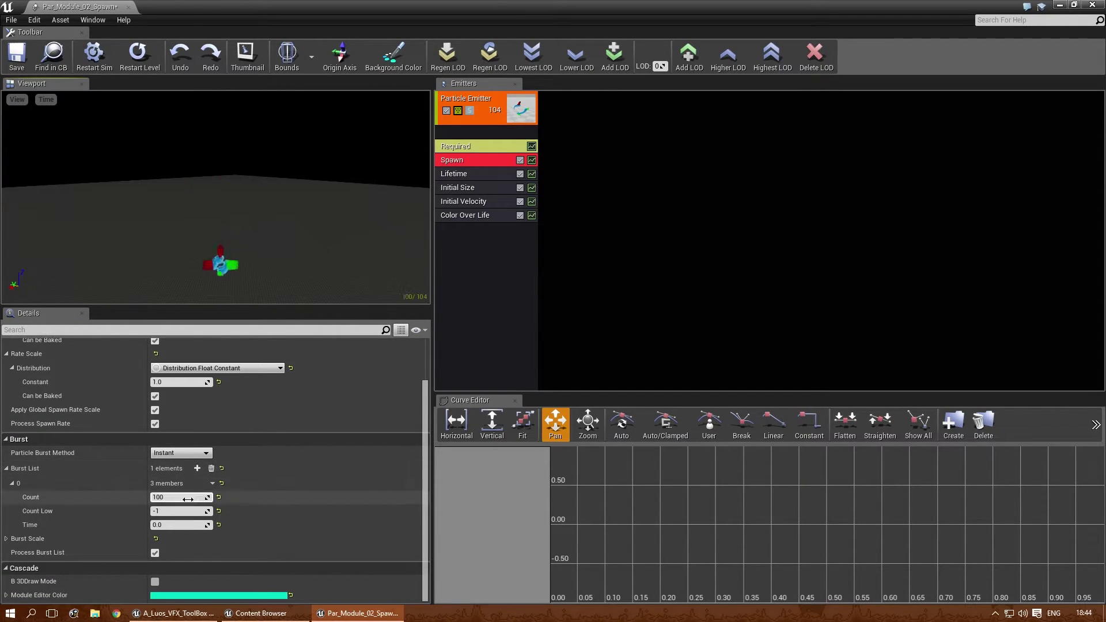
Expand the Burst Scale distribution and try constants 2 and 4 before restoring 1.0.
left_click(7, 539)
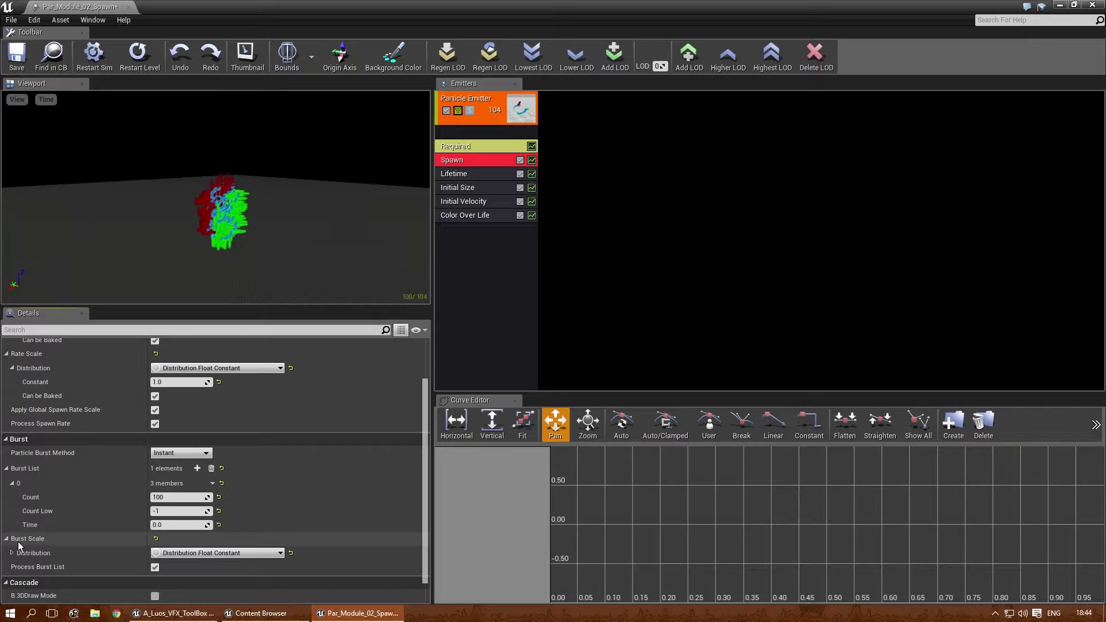
left_click(11, 553)
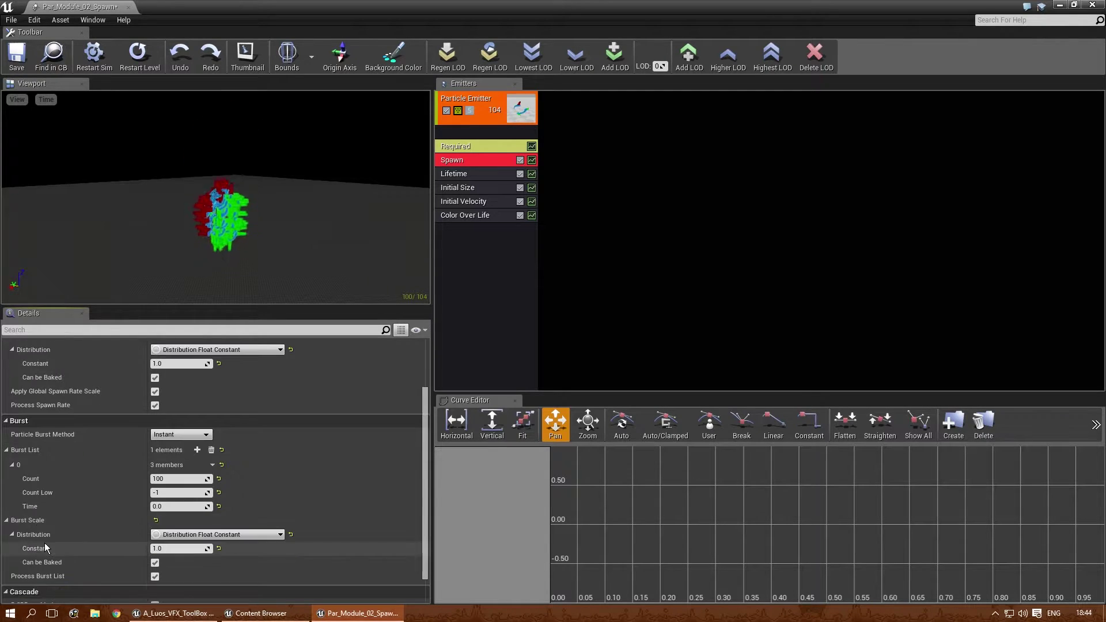
left_click(176, 549)
type("2")
key("Return")
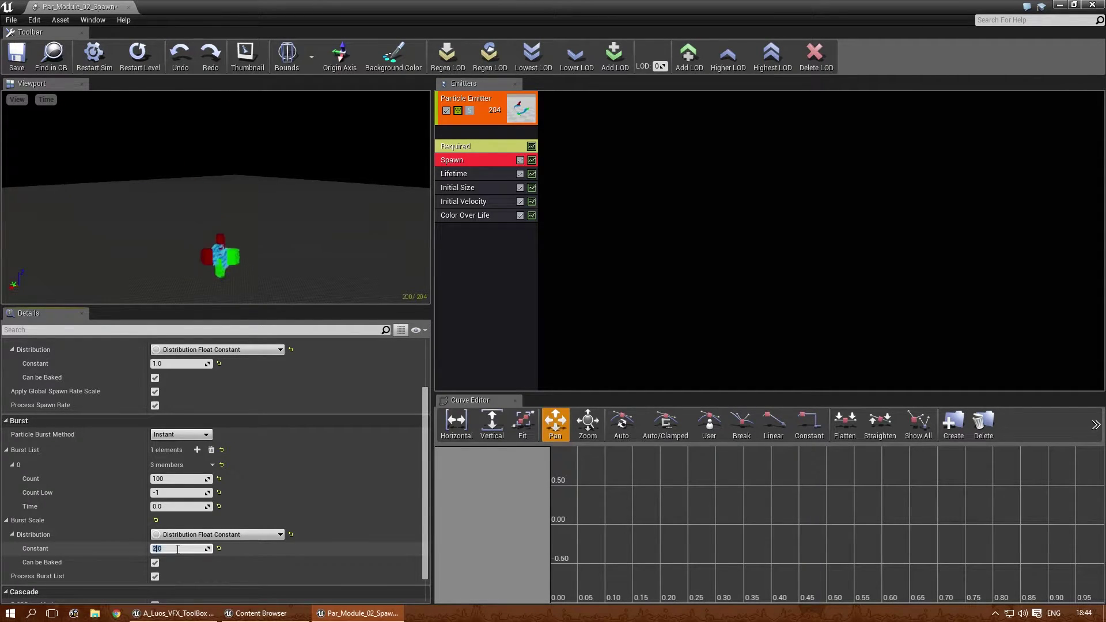
type("1")
key("Return")
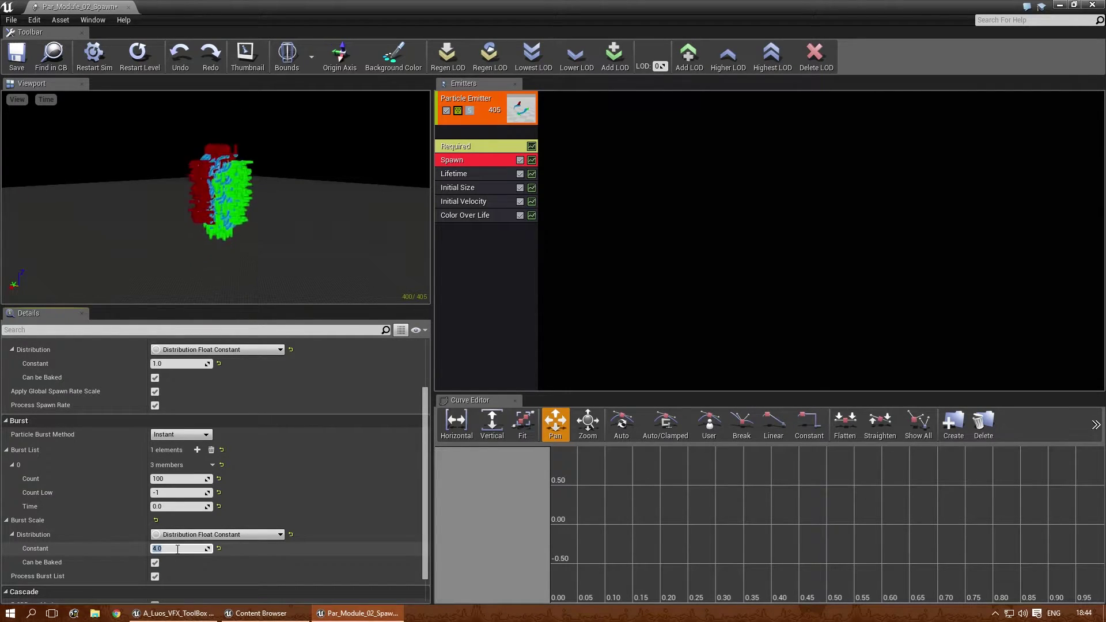
type("1")
key("Return")
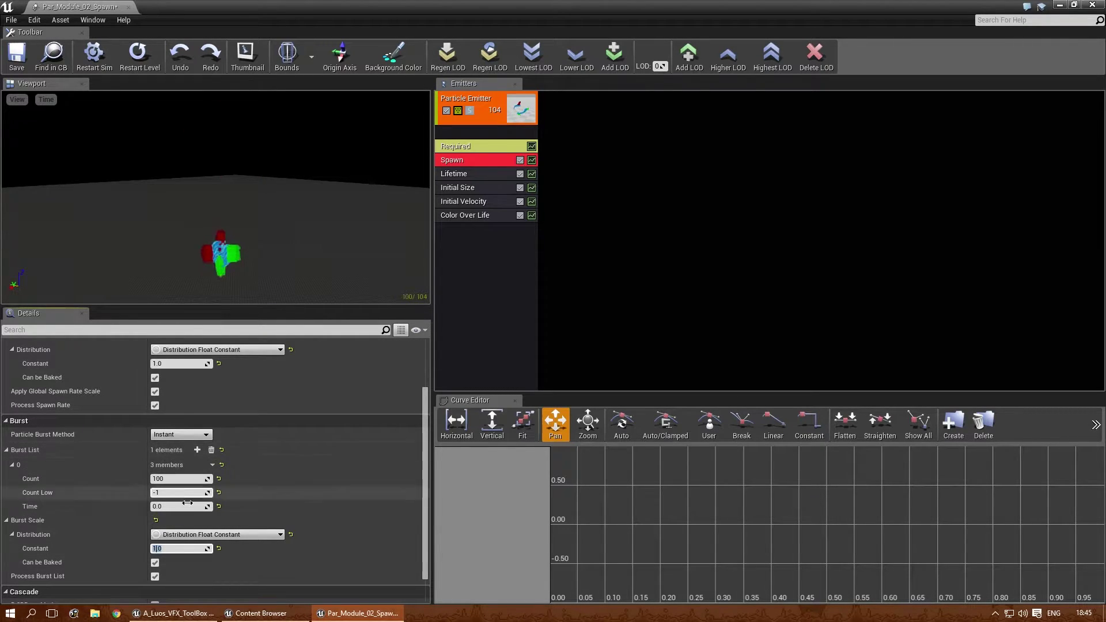
scroll(198, 540, "down", 1)
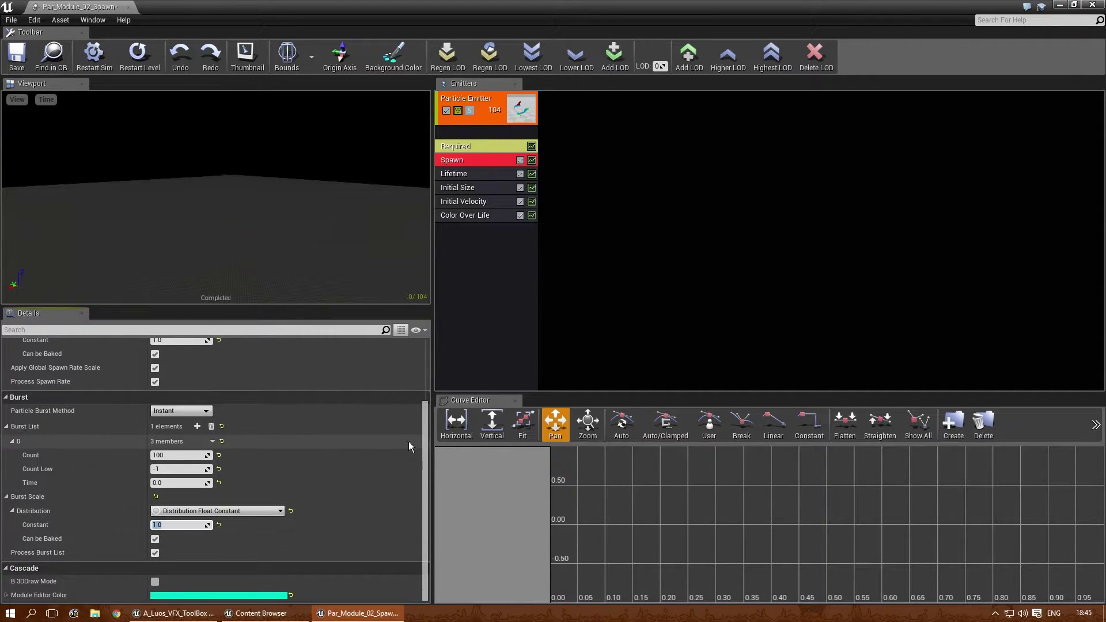
left_click_drag(427, 451, 427, 362)
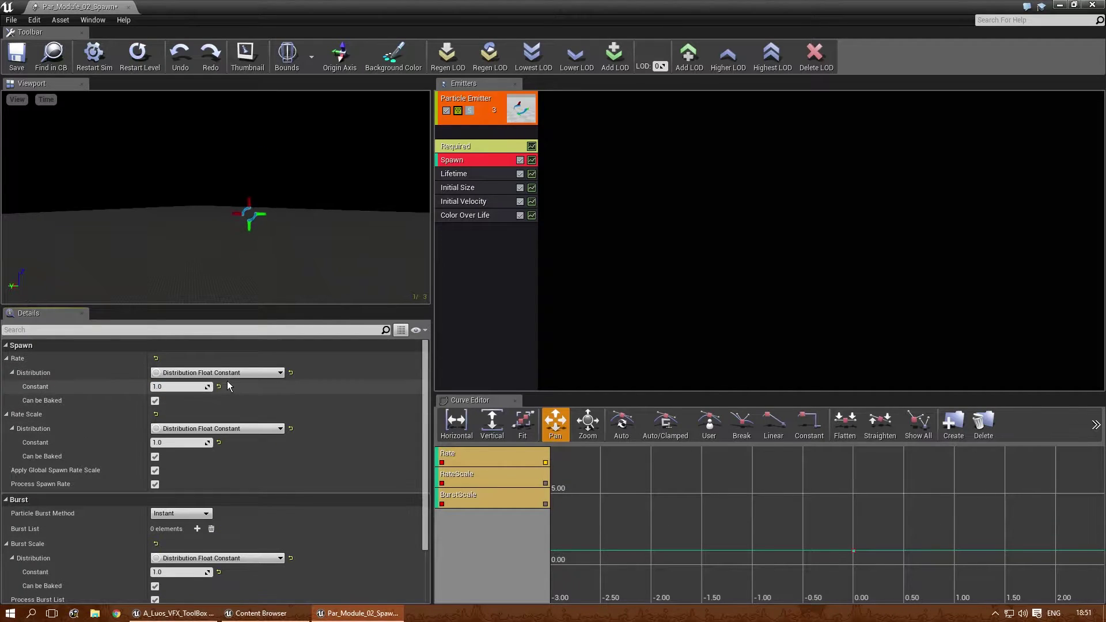
Switch Spawn Rate to Distribution Float Constant Curve and add two curve points.
left_click(223, 373)
left_click(245, 401)
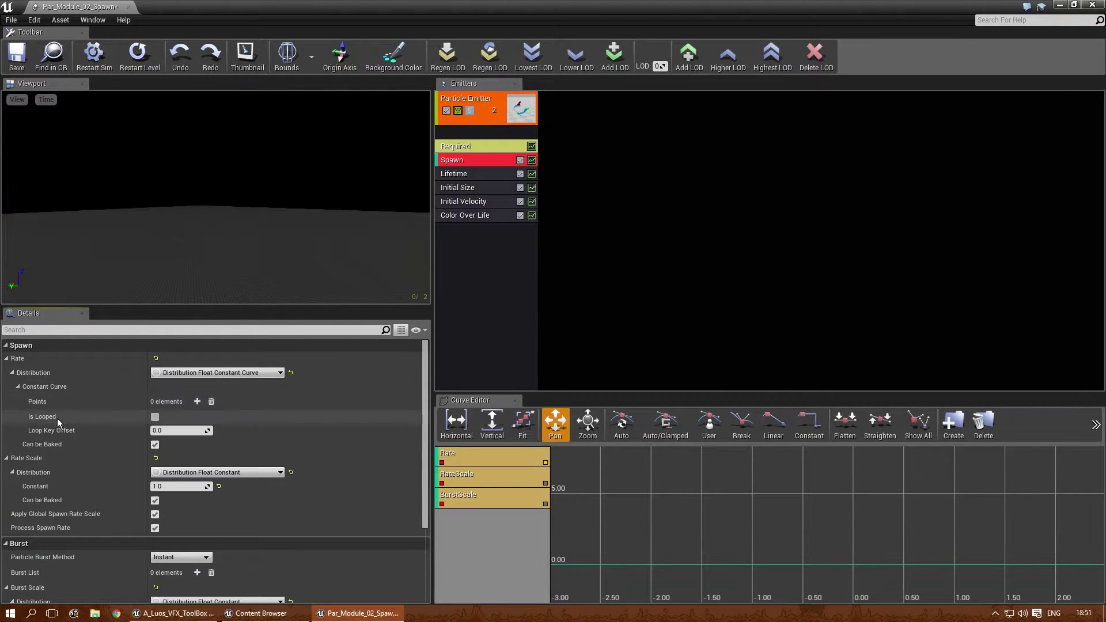
left_click(197, 401)
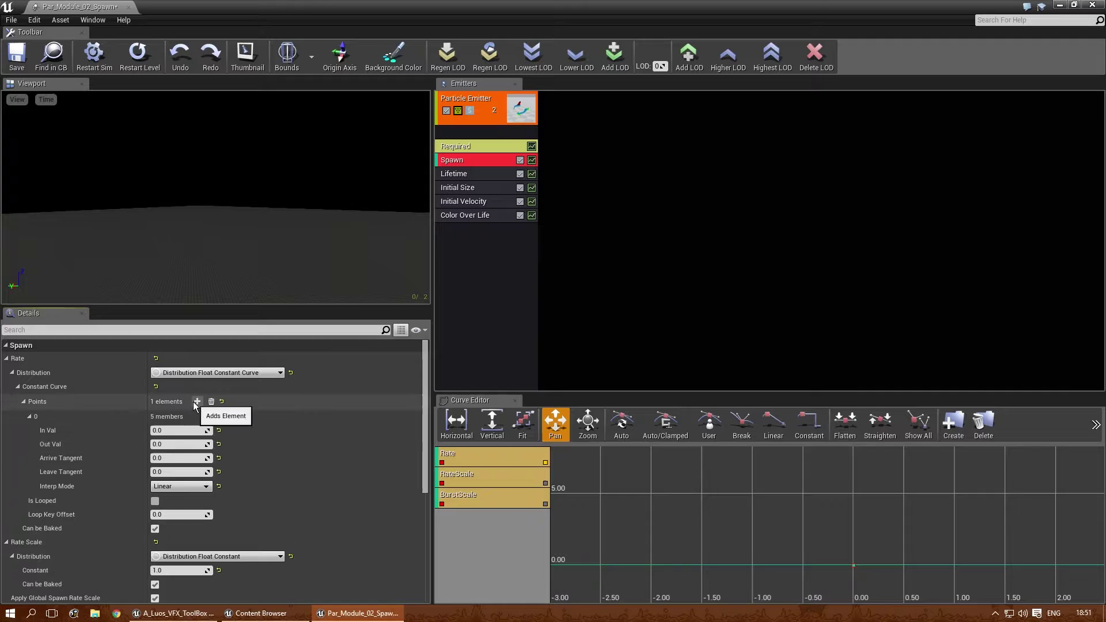
left_click(196, 401)
scroll(247, 475, "down", 1)
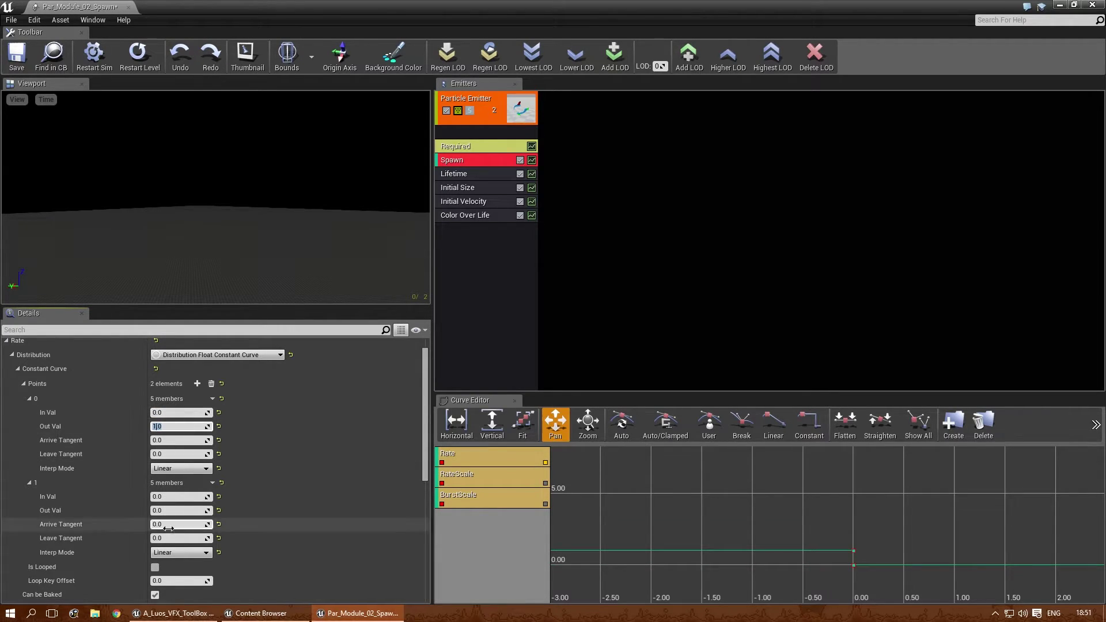
type("100")
Set the curve points to In 0/Out 100 and In 1/Out 1.
key("Return")
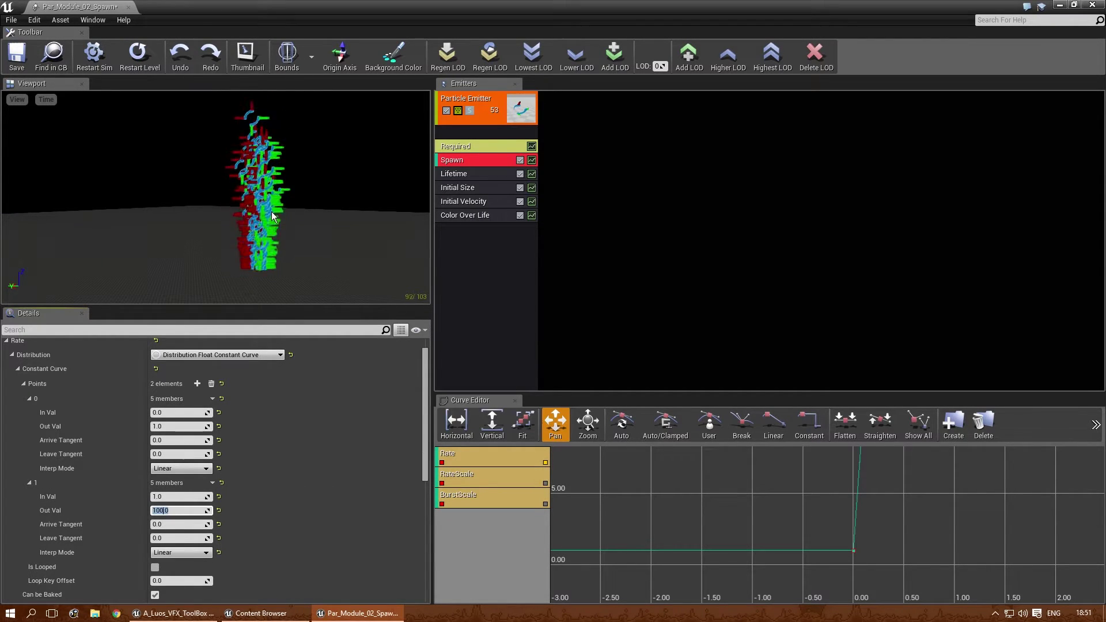
left_click(177, 412)
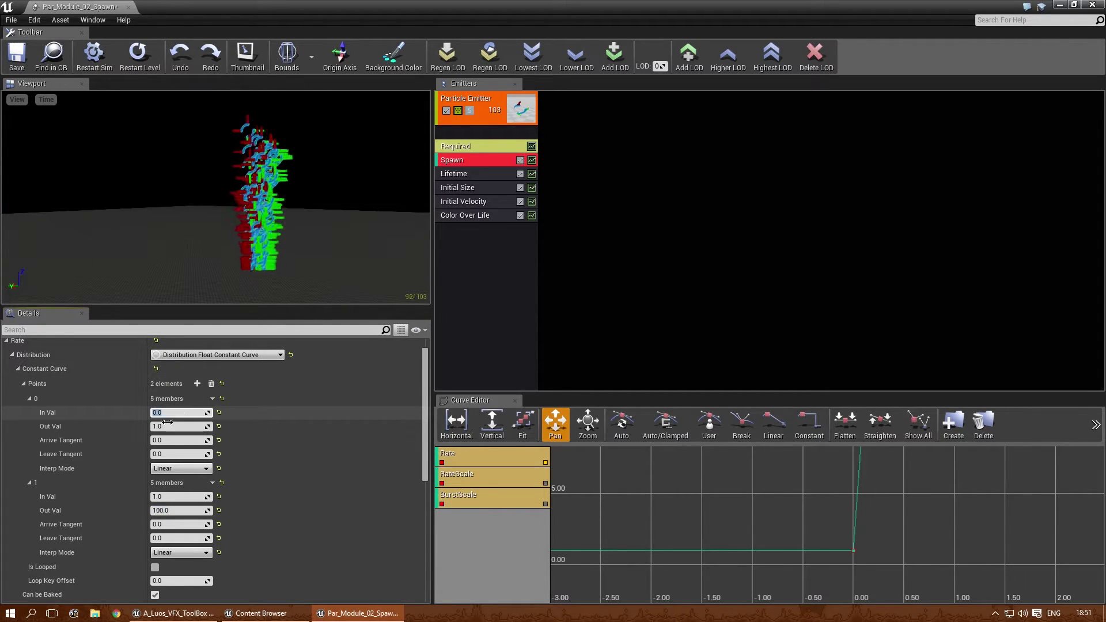
left_click(172, 426)
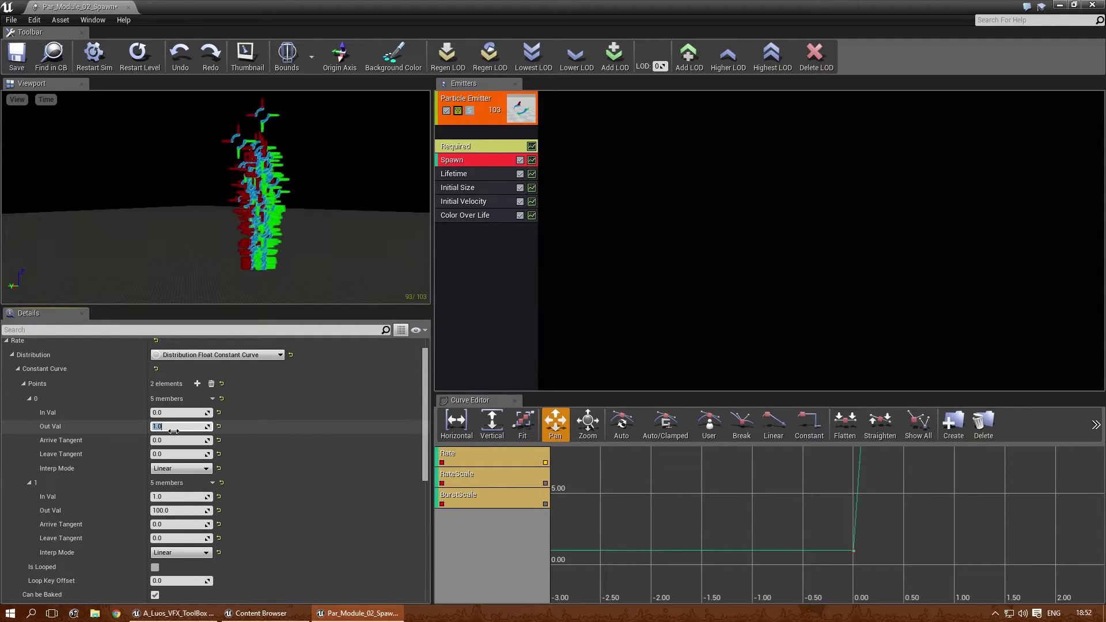
type("100")
key("Return")
left_click(173, 510)
type("1")
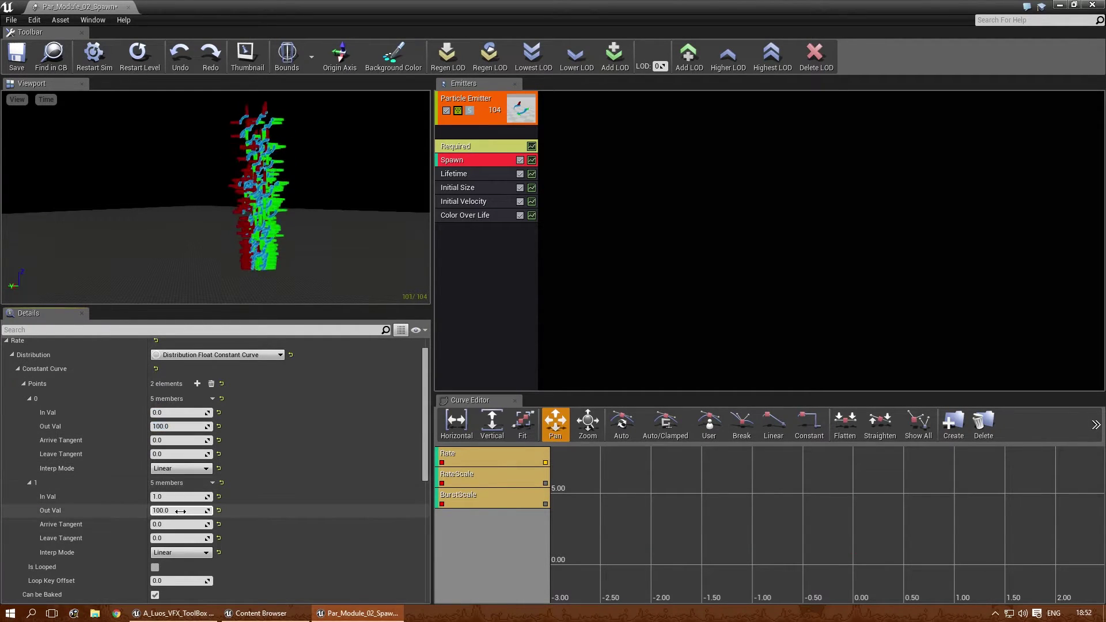
type("1")
key("Return")
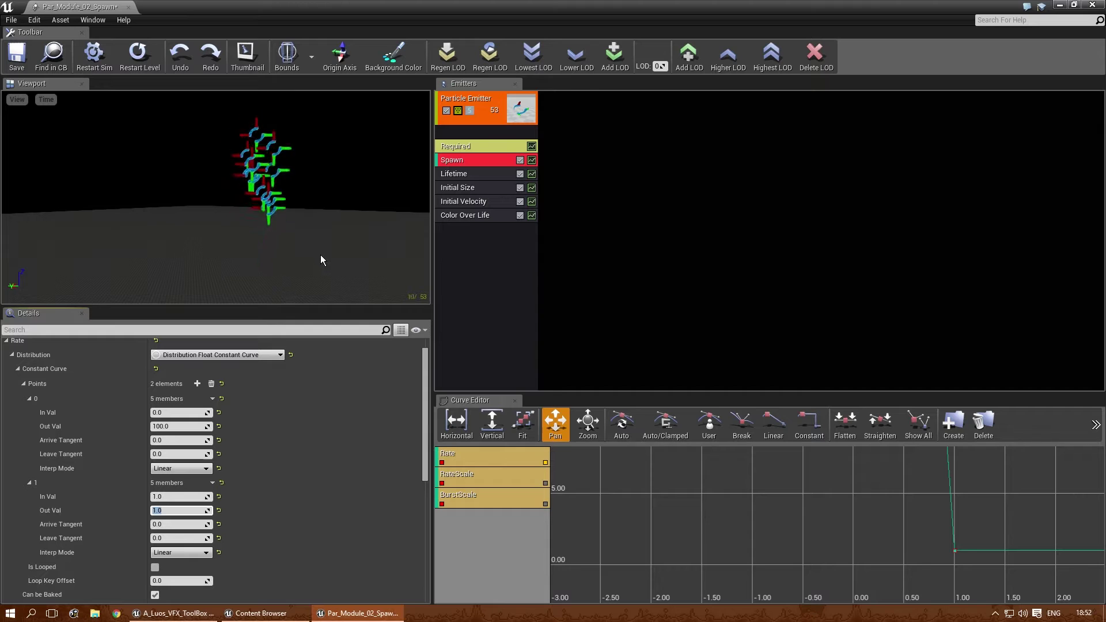
left_click(474, 146)
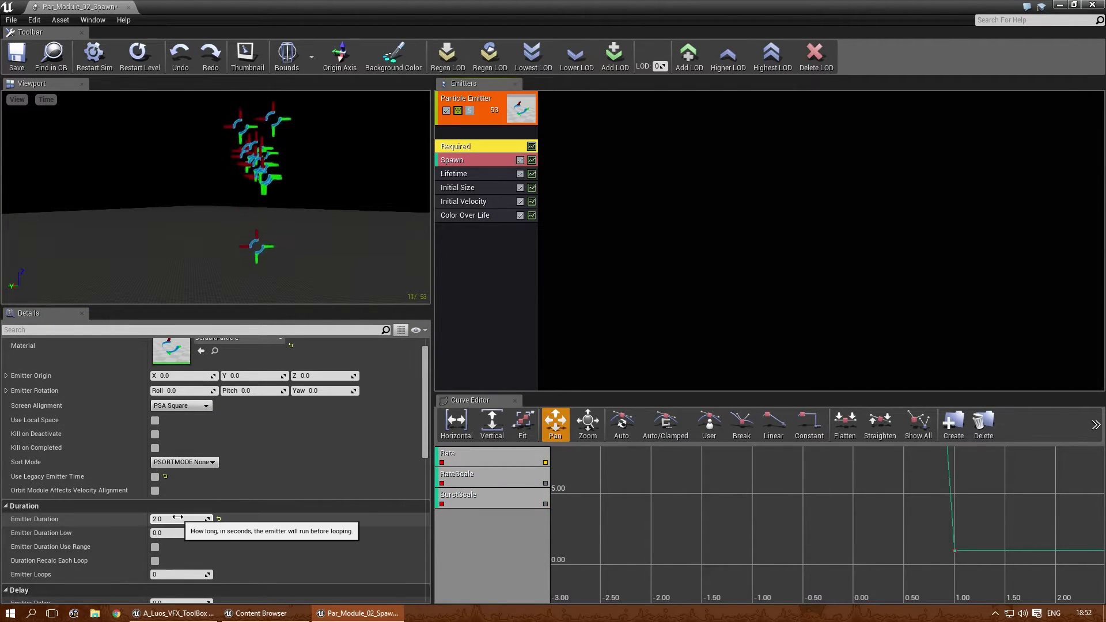
In the Spawn module, change the Rate curve's Points[0] Out Val to 5.
left_click(458, 160)
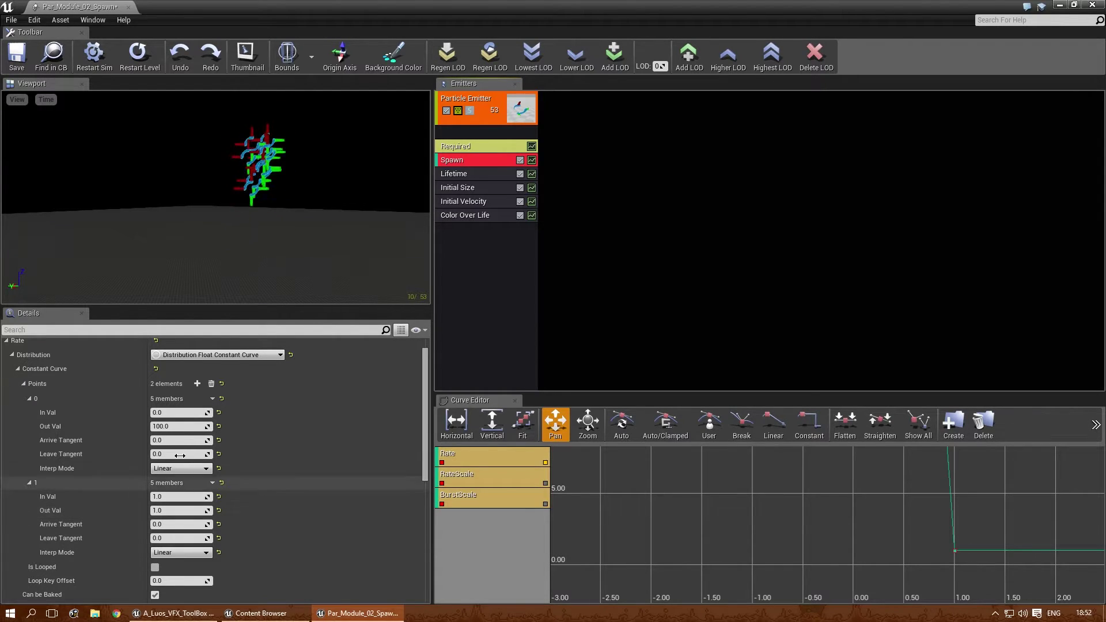
type("5")
key("Return")
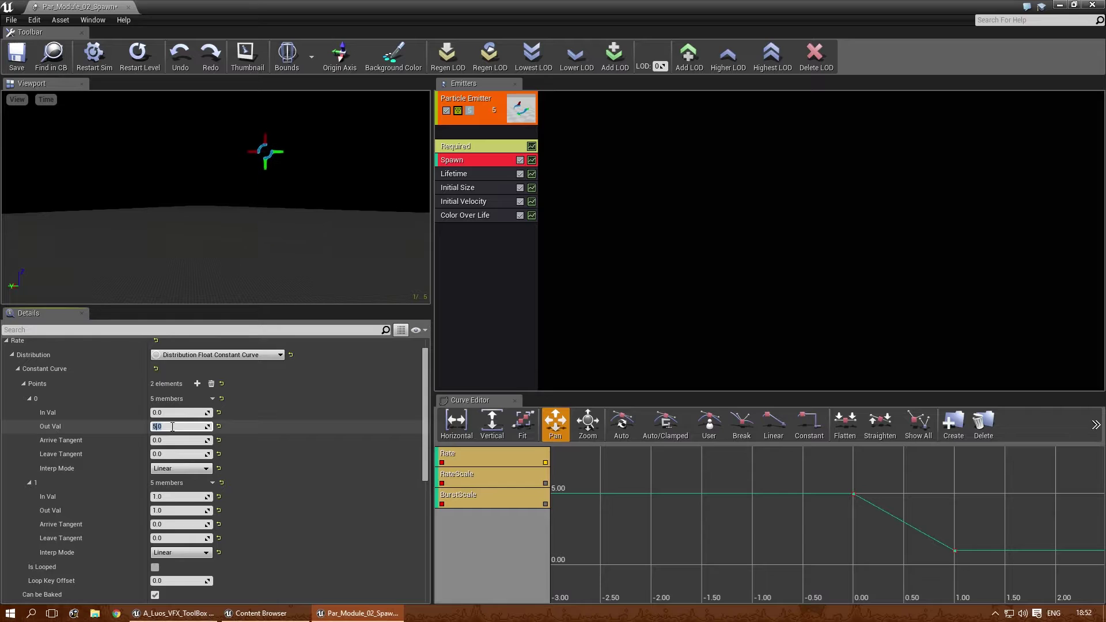
left_click_drag(259, 224, 259, 173)
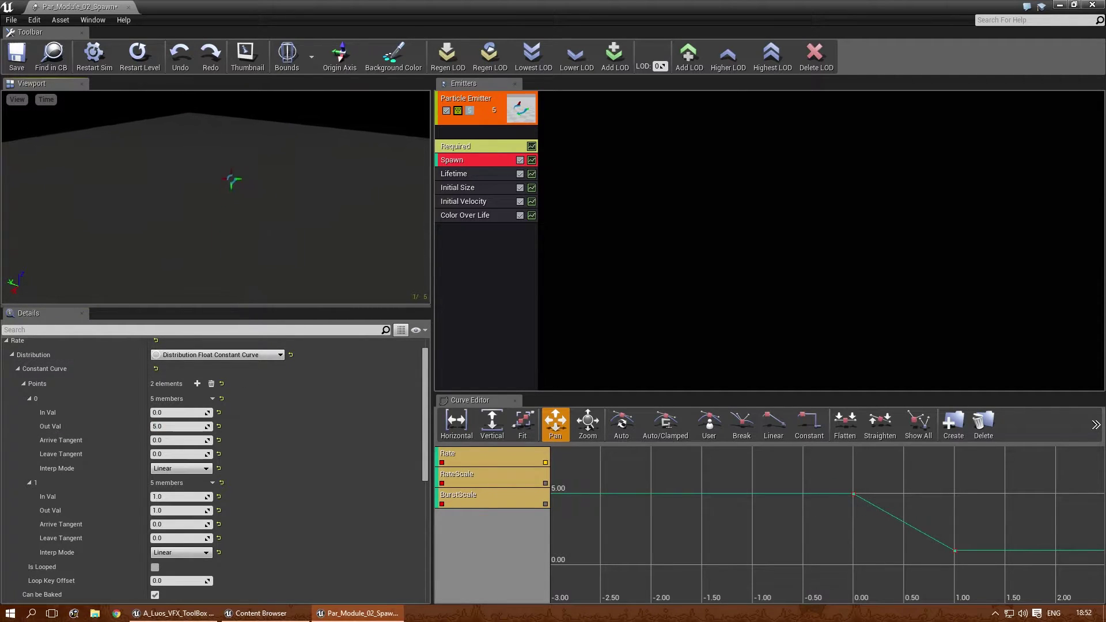
Add a Cylinder location module to the emitter, keeping radial velocity enabled.
right_click(451, 250)
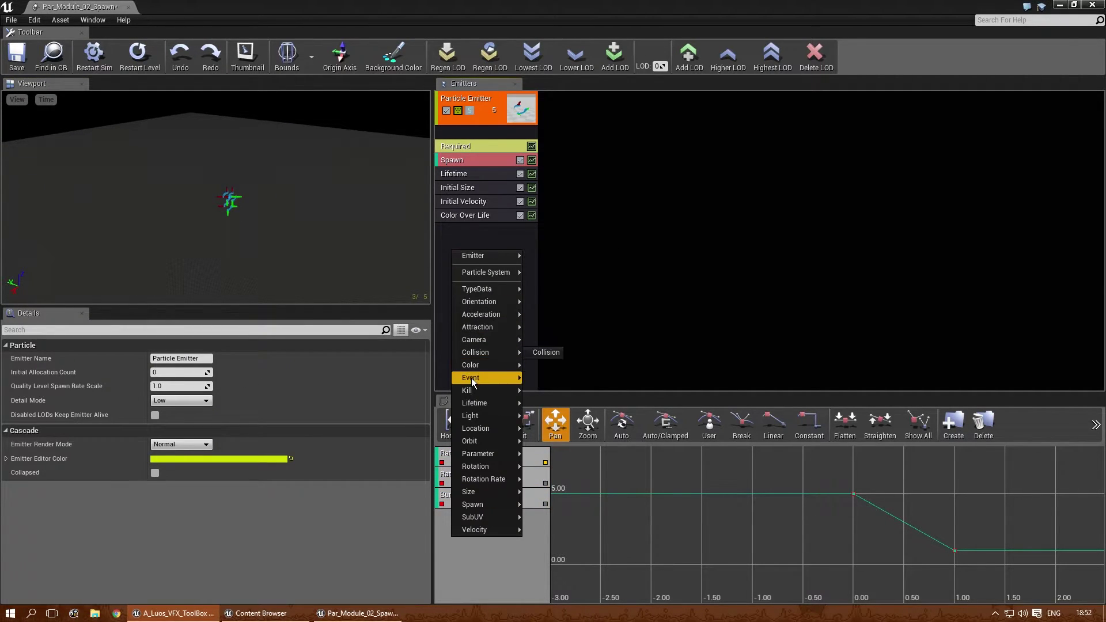
mouse_move(476, 429)
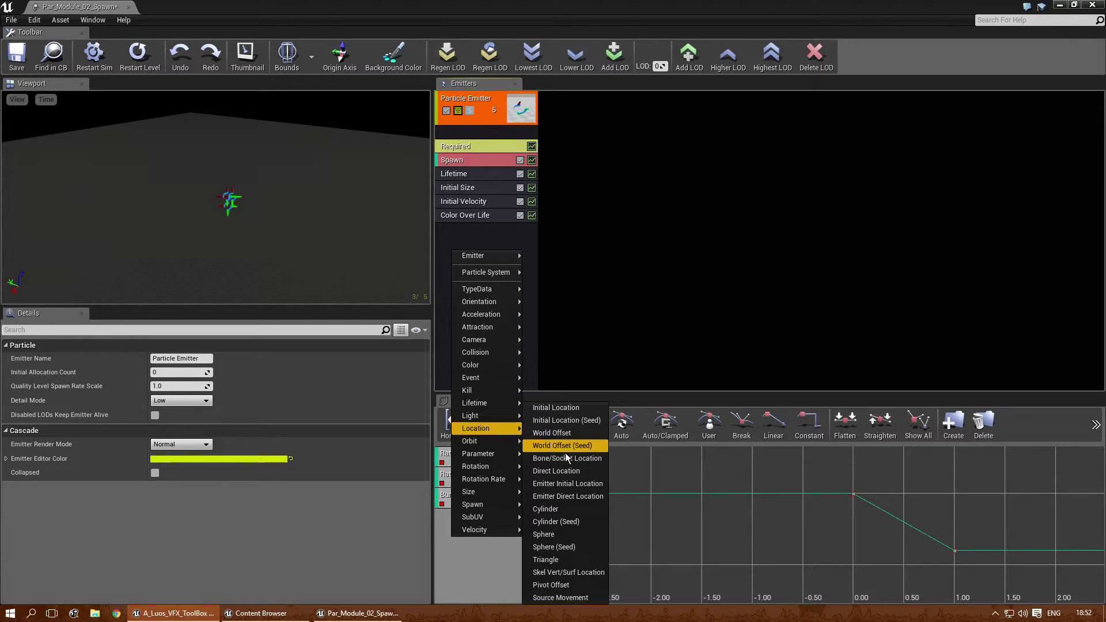
left_click(573, 510)
left_click(472, 232)
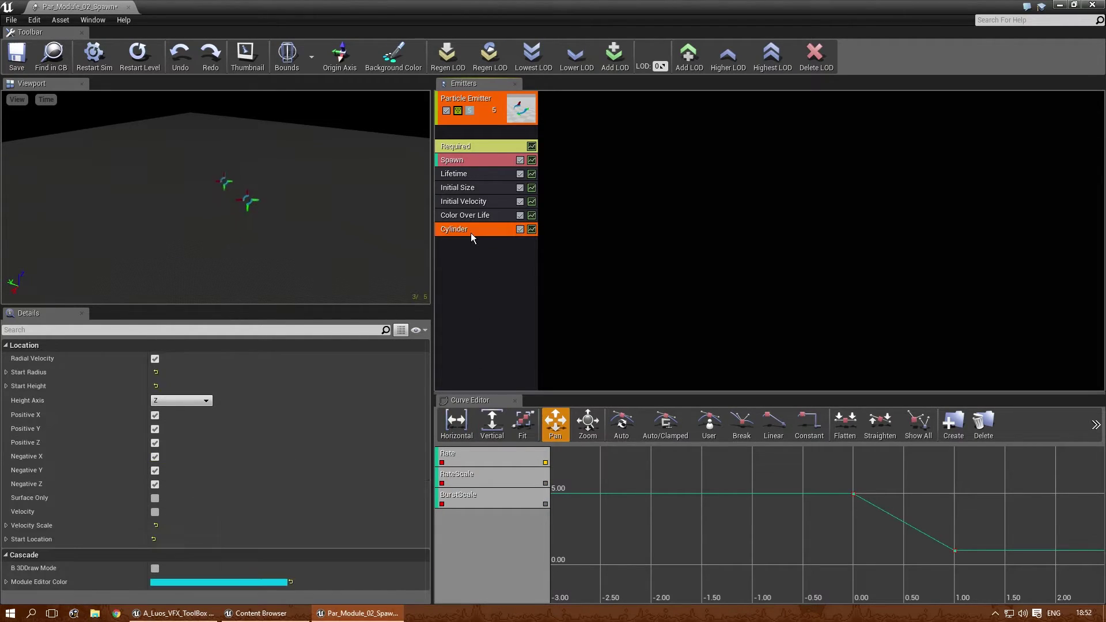
left_click(154, 359)
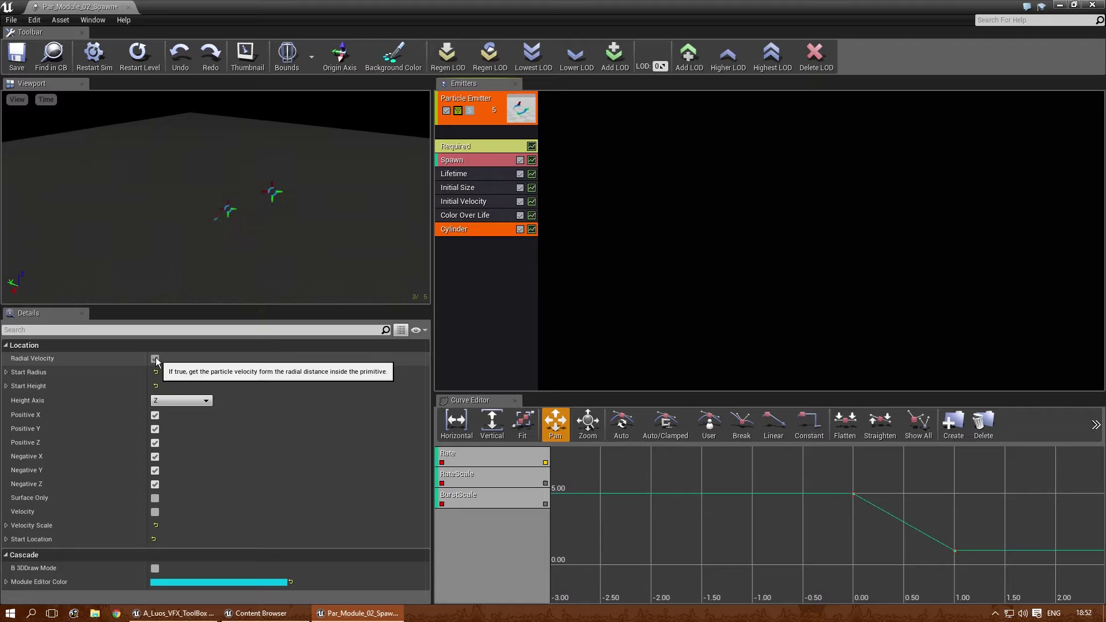
left_click(155, 358)
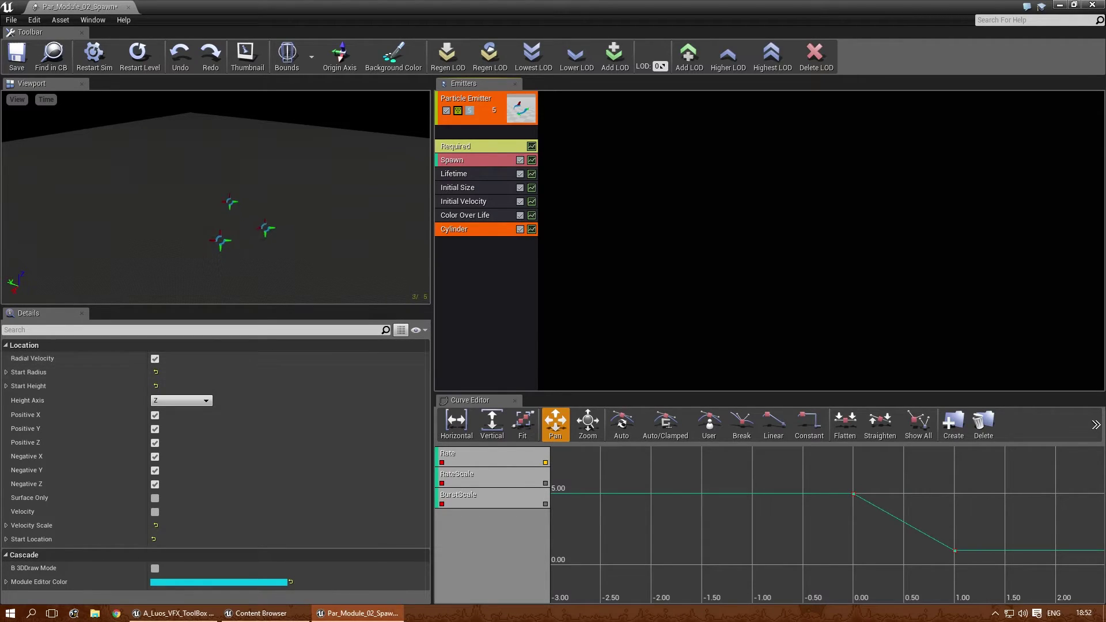
Check the 50 start radius, exclude positive and negative Z, and spawn only on the surface.
left_click(8, 373)
left_click(12, 387)
scroll(81, 453, "down", 2)
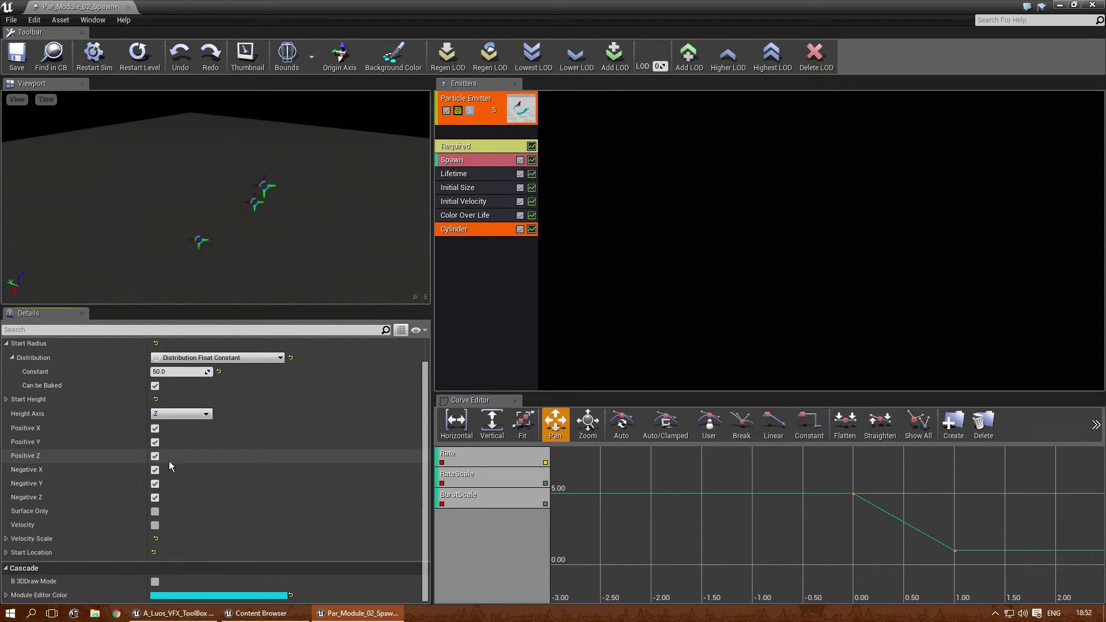
left_click(155, 456)
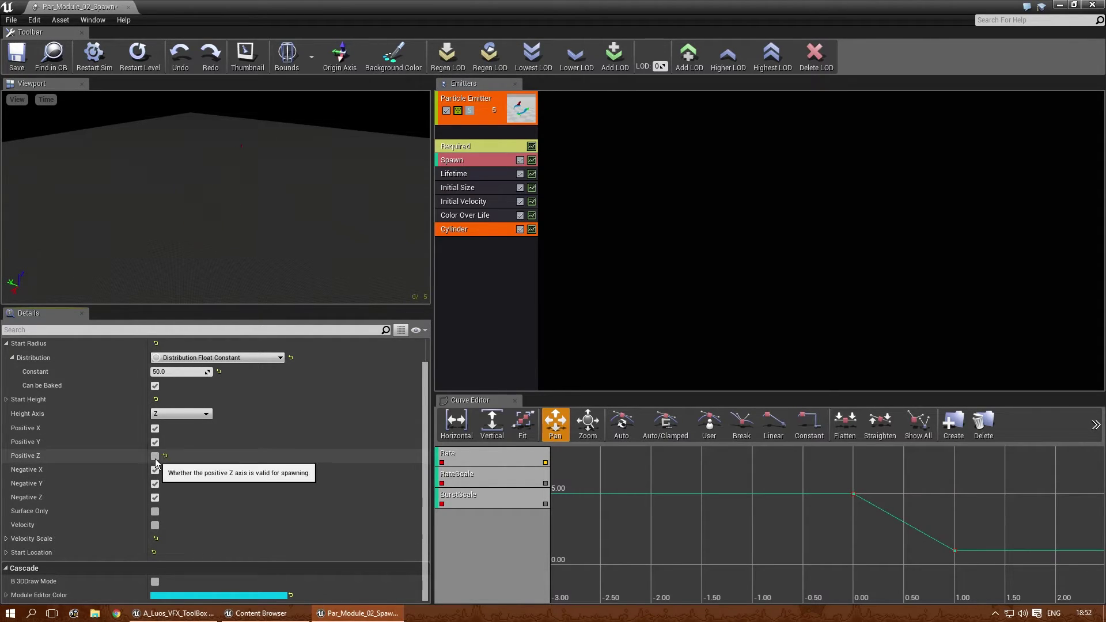
left_click(155, 496)
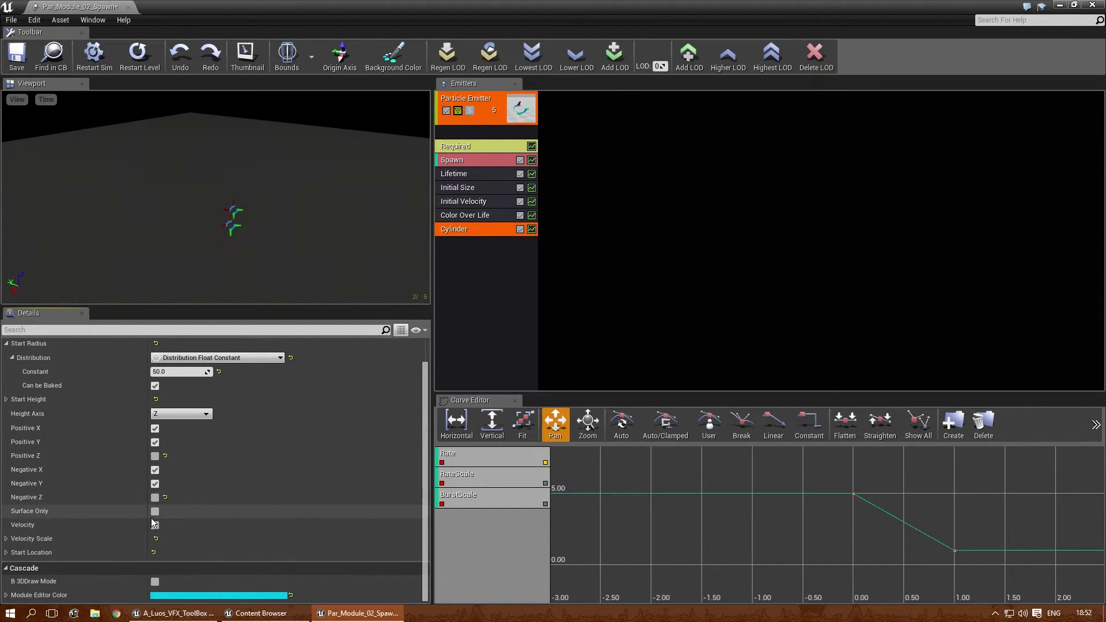
left_click(154, 512)
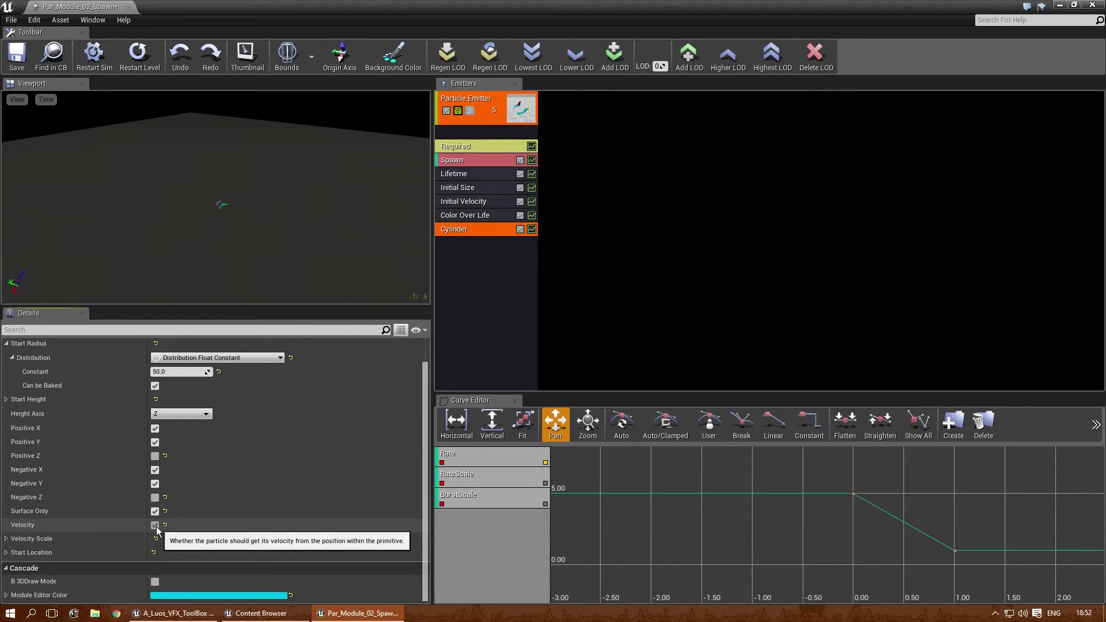
left_click(465, 203)
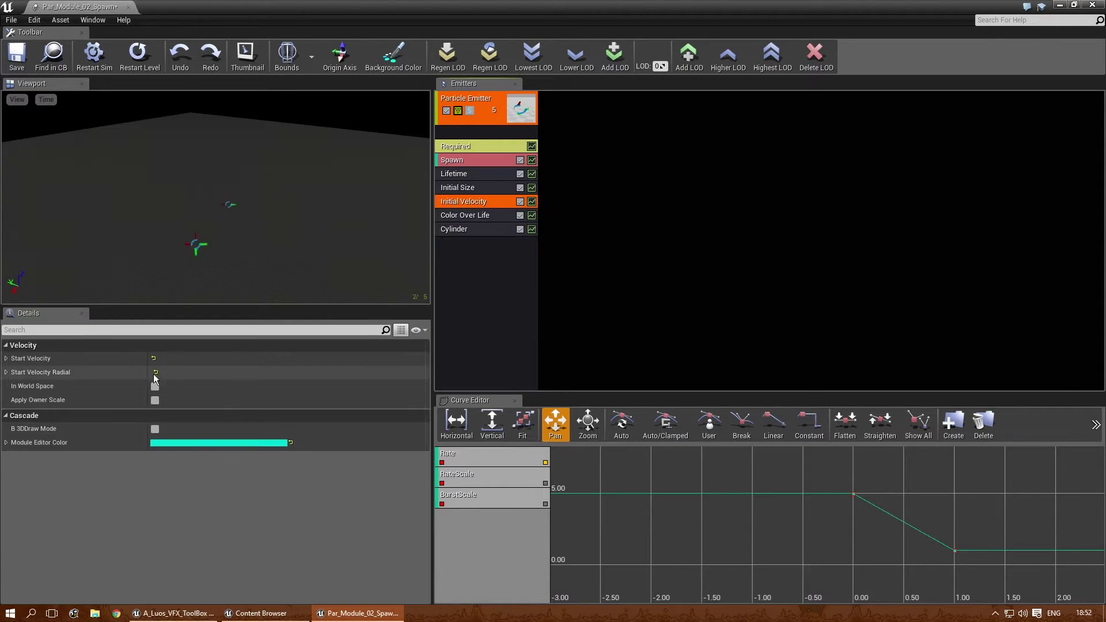
Set the Cylinder's Velocity Scale constant to 10, then change it to 5.
left_click(6, 359)
type("-10")
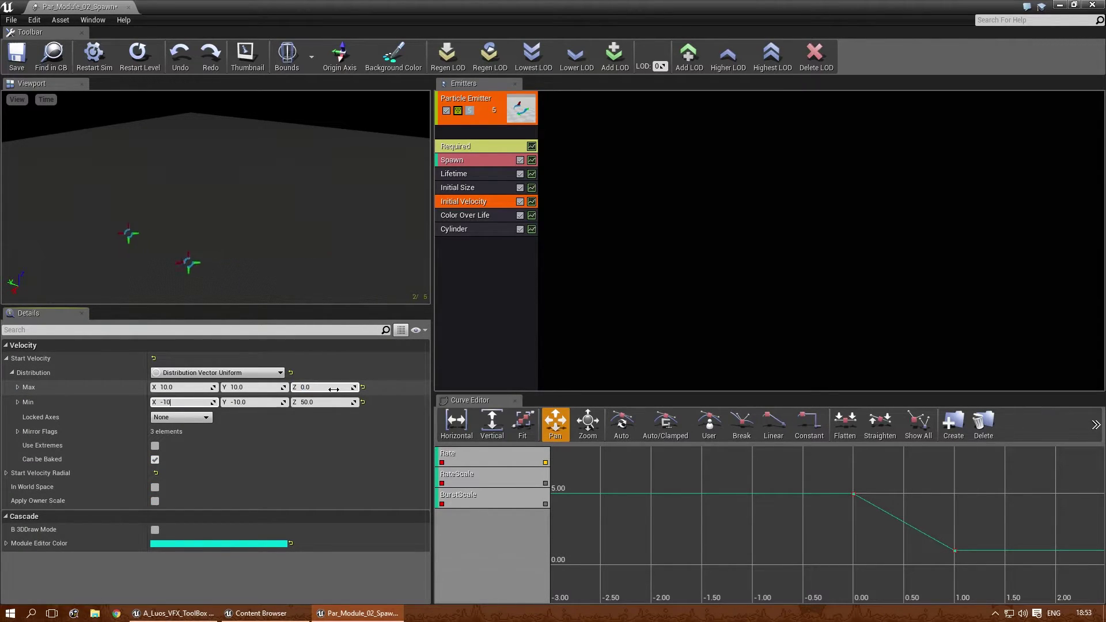
left_click(484, 229)
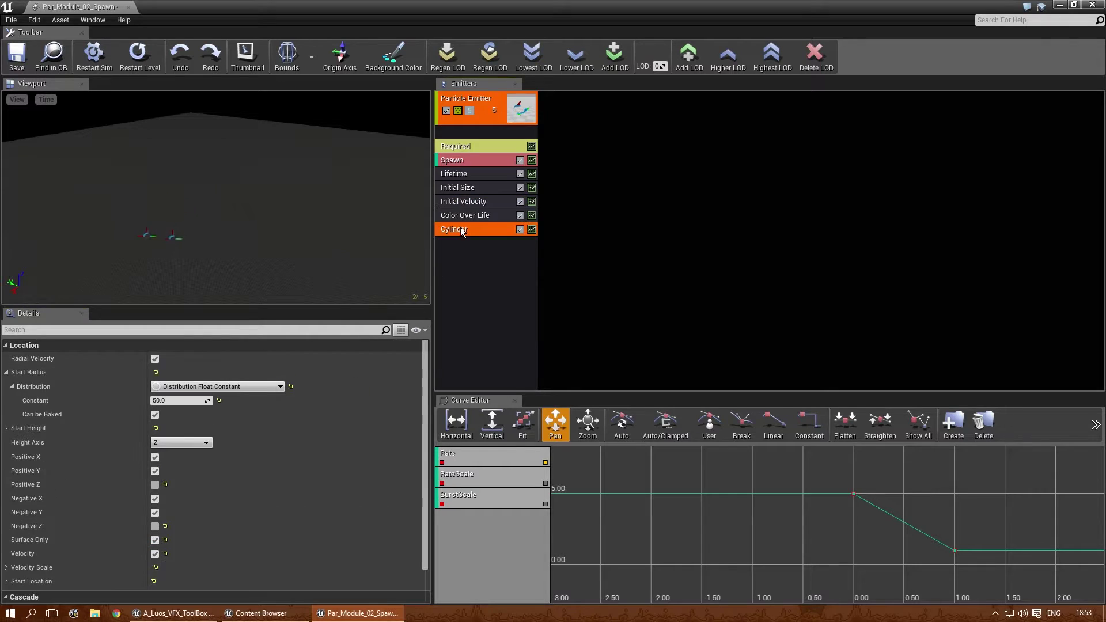
left_click(8, 568)
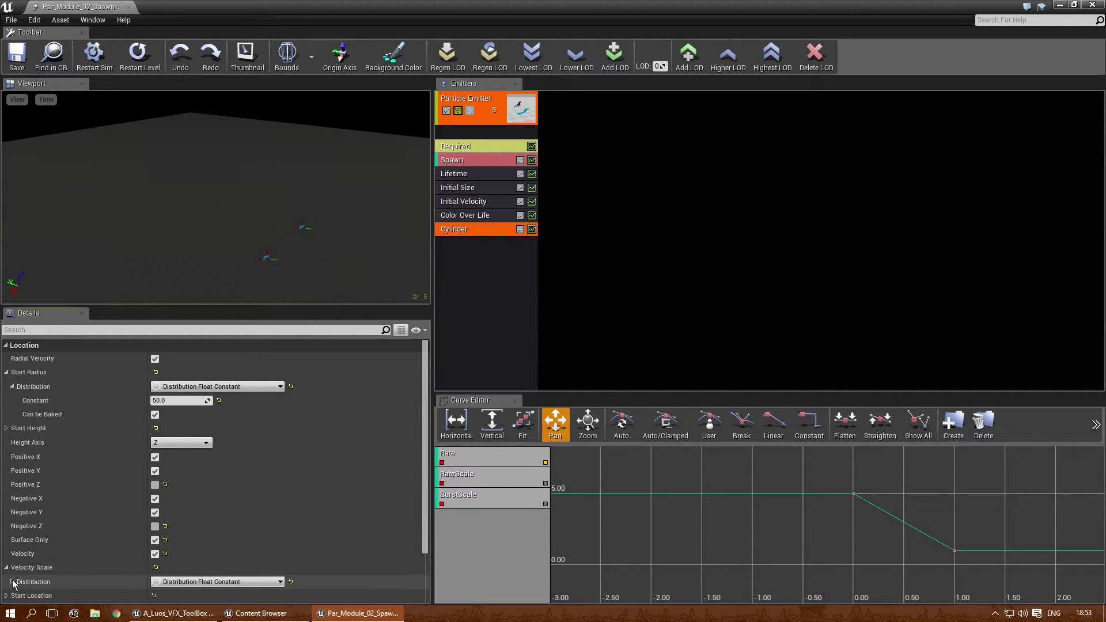
left_click(11, 583)
scroll(100, 547, "down", 2)
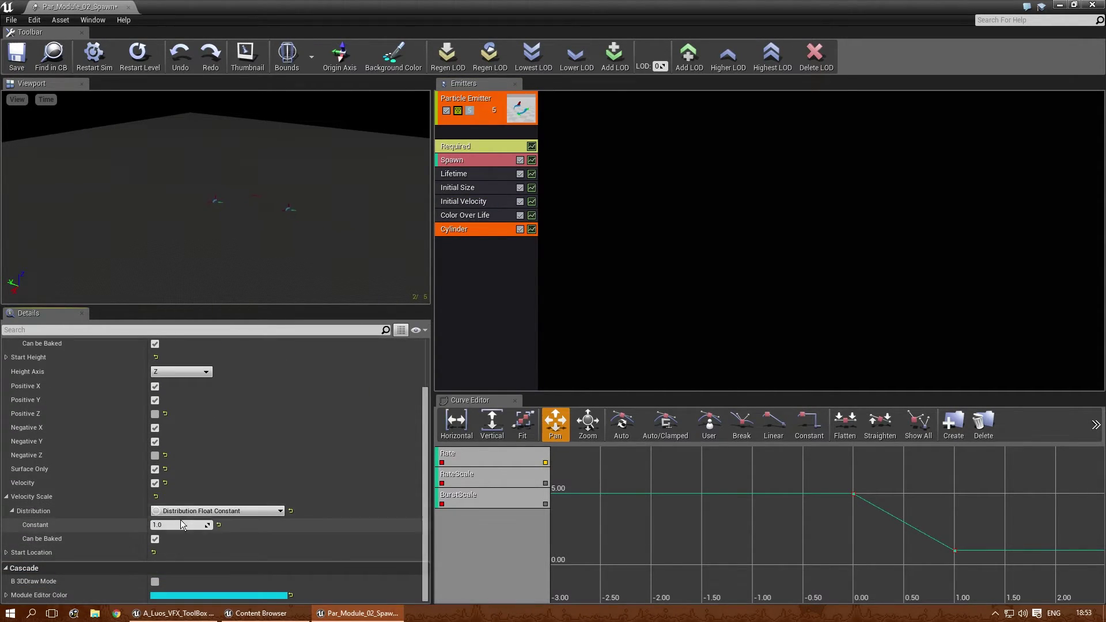
type("10")
key("Return")
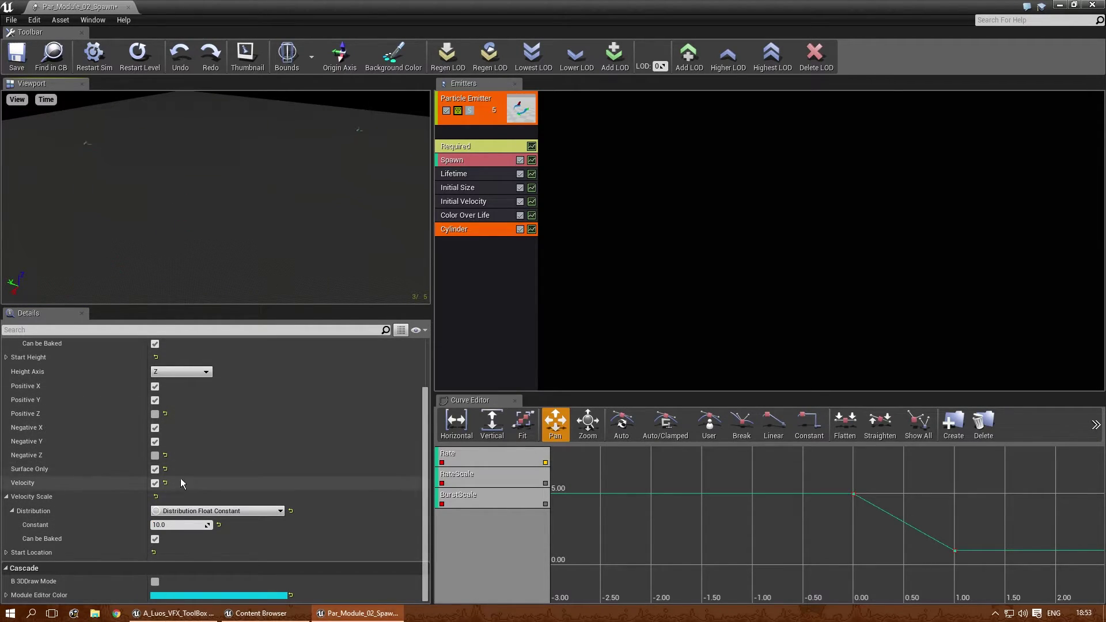
scroll(425, 443, "up", 1)
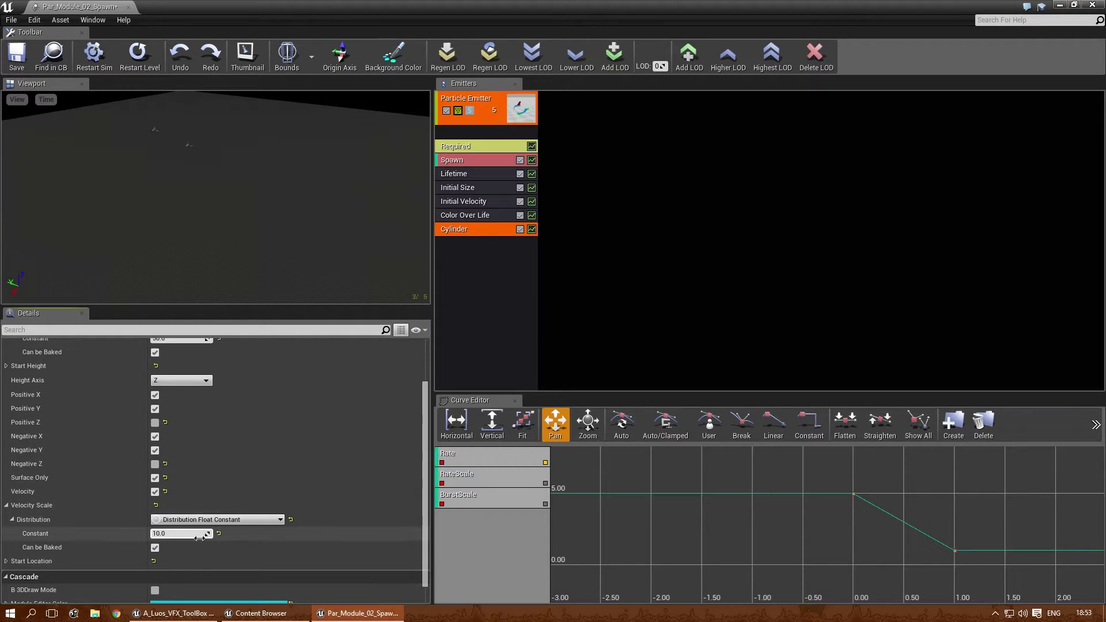
type("5")
key("Return")
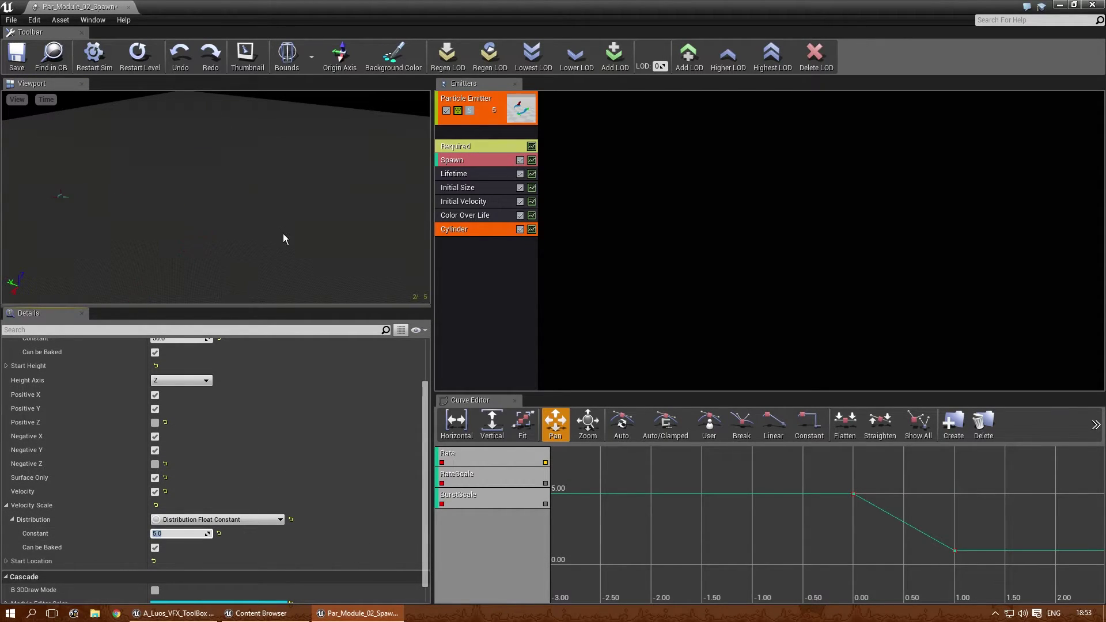
Give the Spawn module's Rate a Distribution Float Constant of 100.
left_click(466, 160)
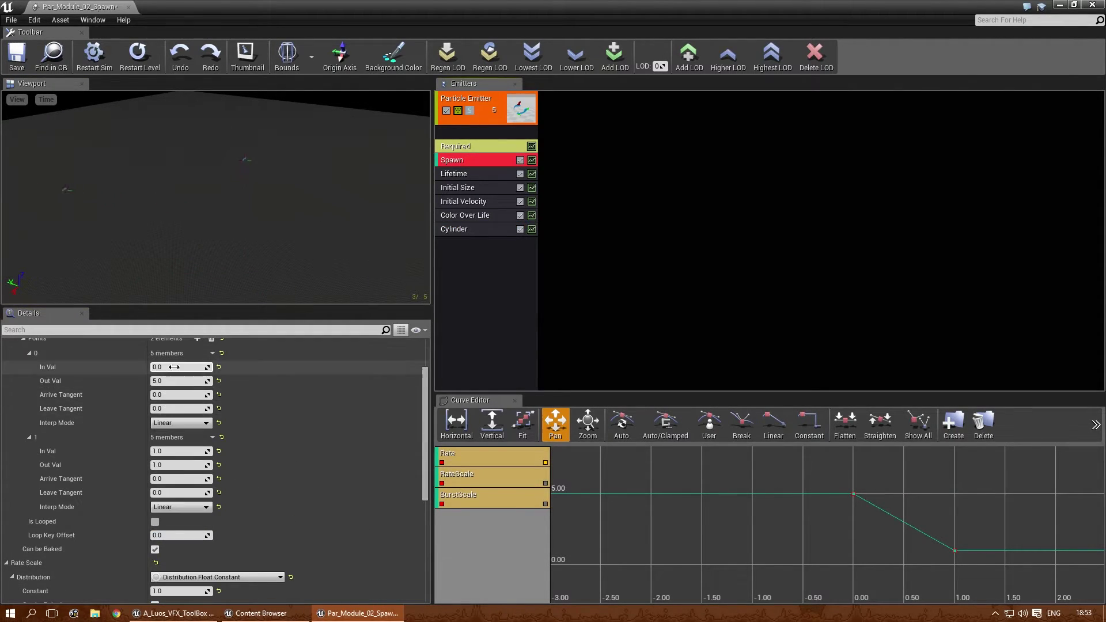
left_click(207, 372)
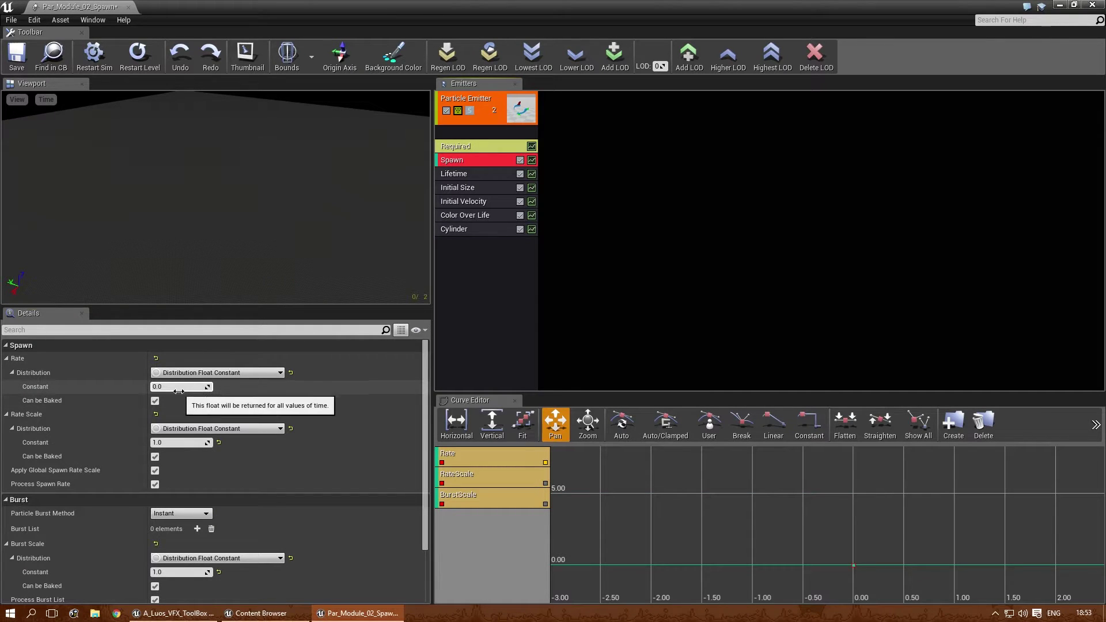
left_click(179, 387)
type("0")
key("Return")
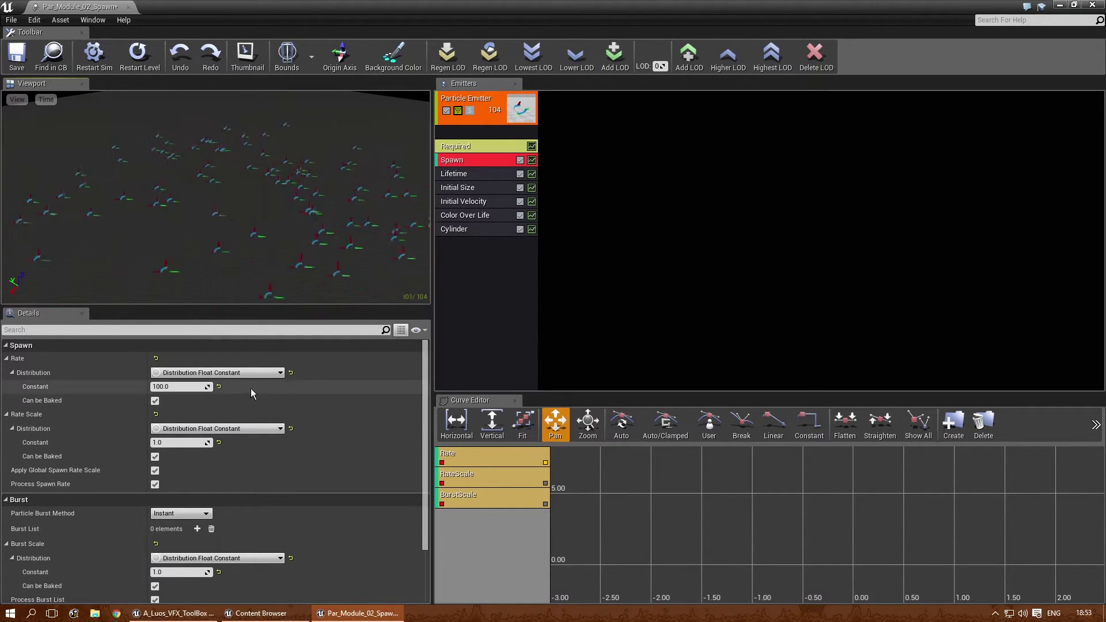
left_click(248, 372)
Make Rate a constant curve with points at time 0 (value 1) and time 1 (value 1000).
left_click(220, 405)
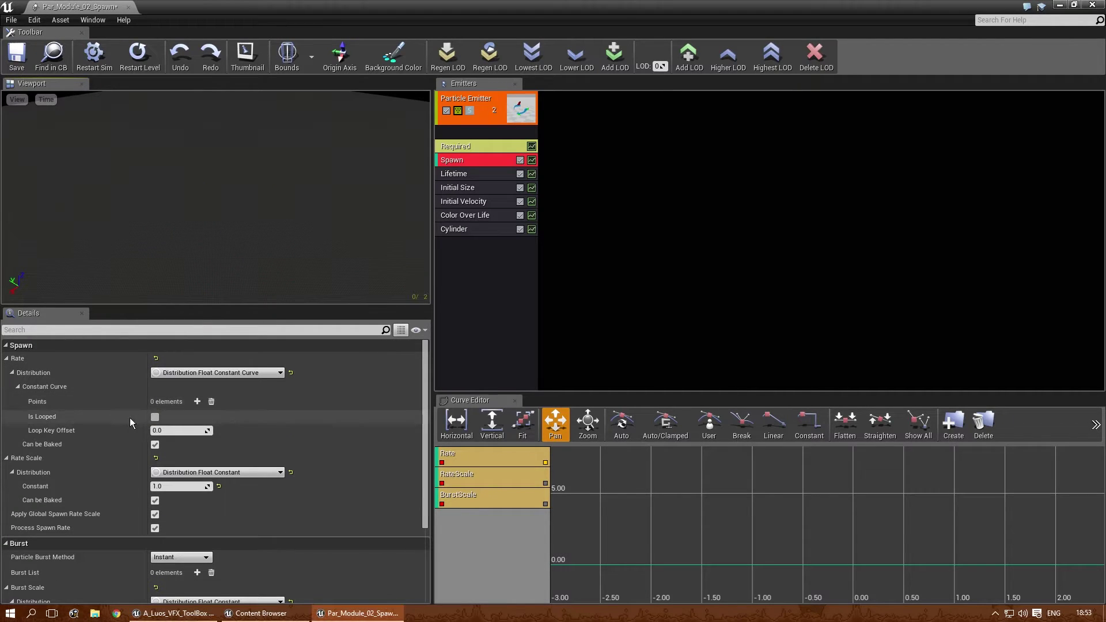
left_click(202, 404)
left_click(202, 404)
left_click(175, 431)
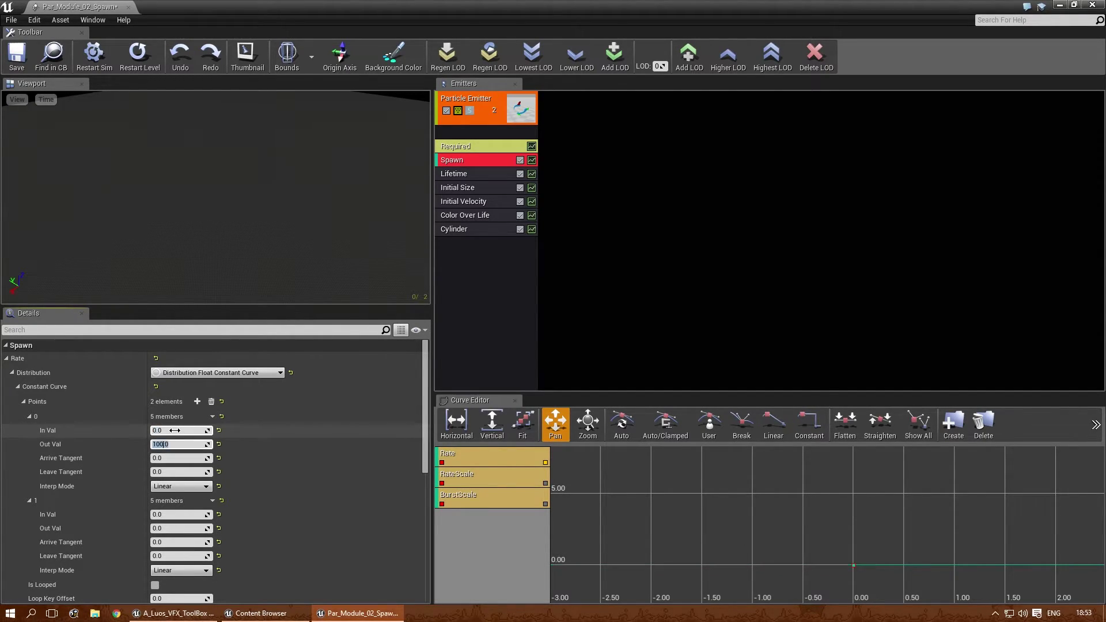
left_click(180, 514)
type("1")
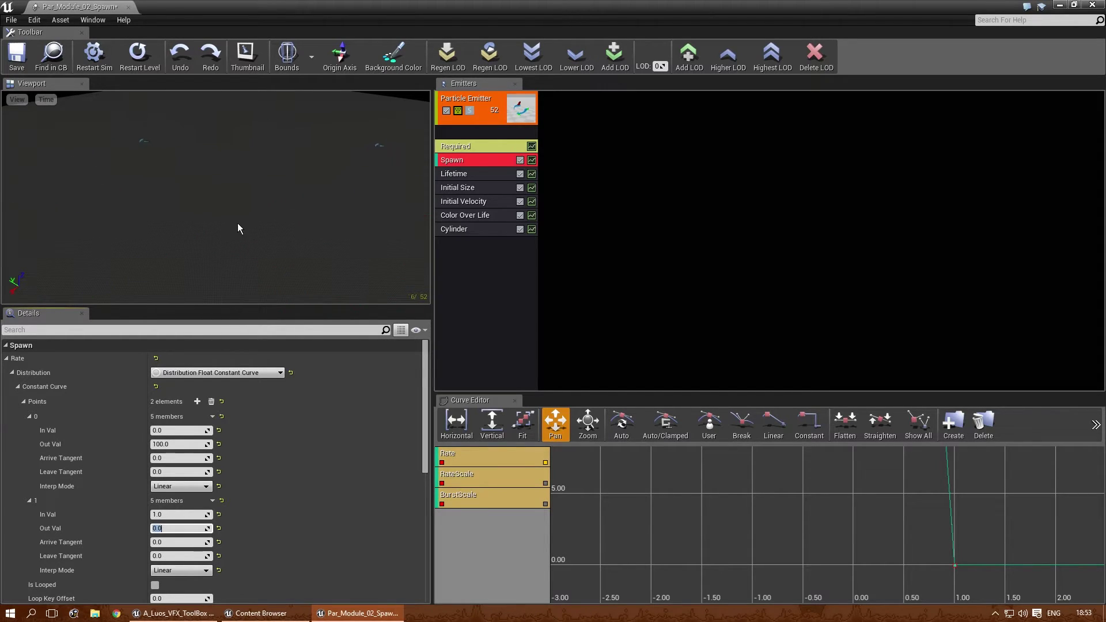
left_click(261, 190)
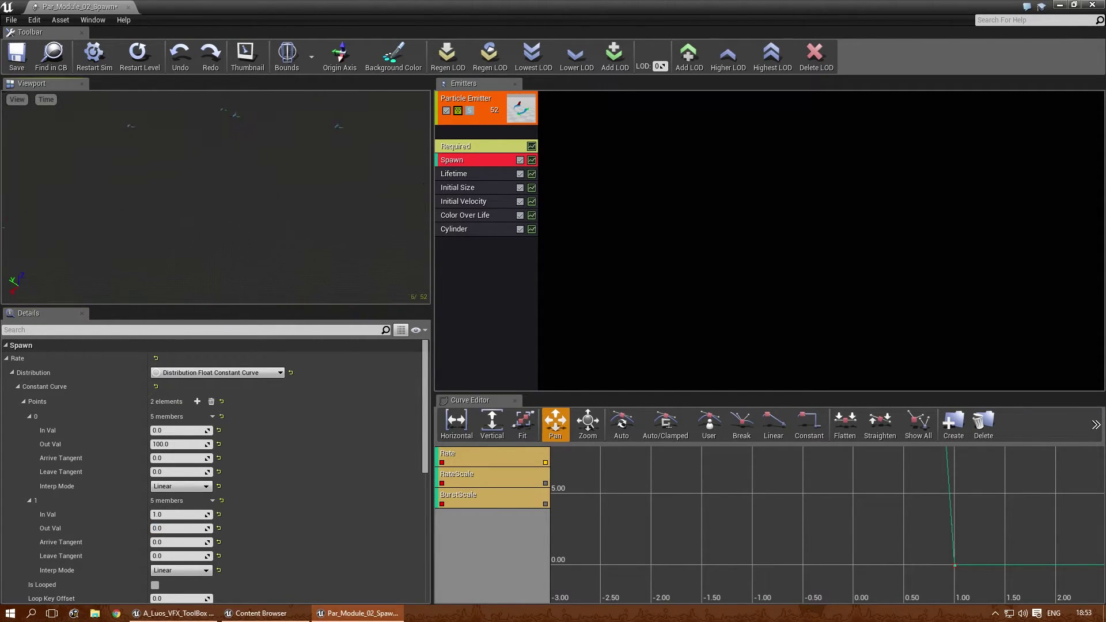
left_click(188, 443)
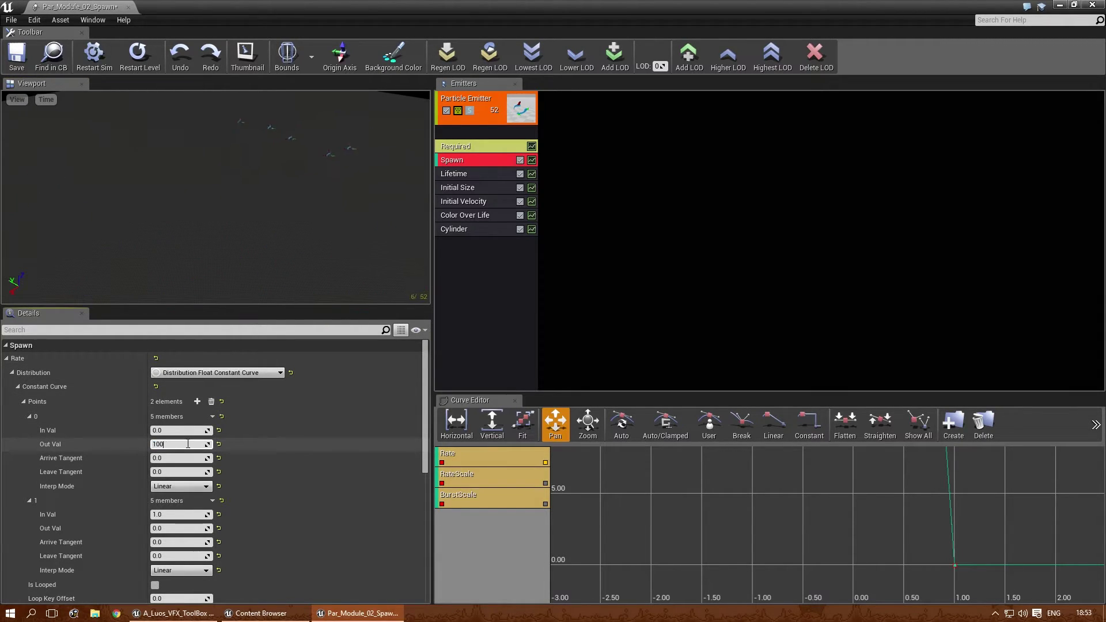
type("0")
key("Return")
type("1")
key("Return")
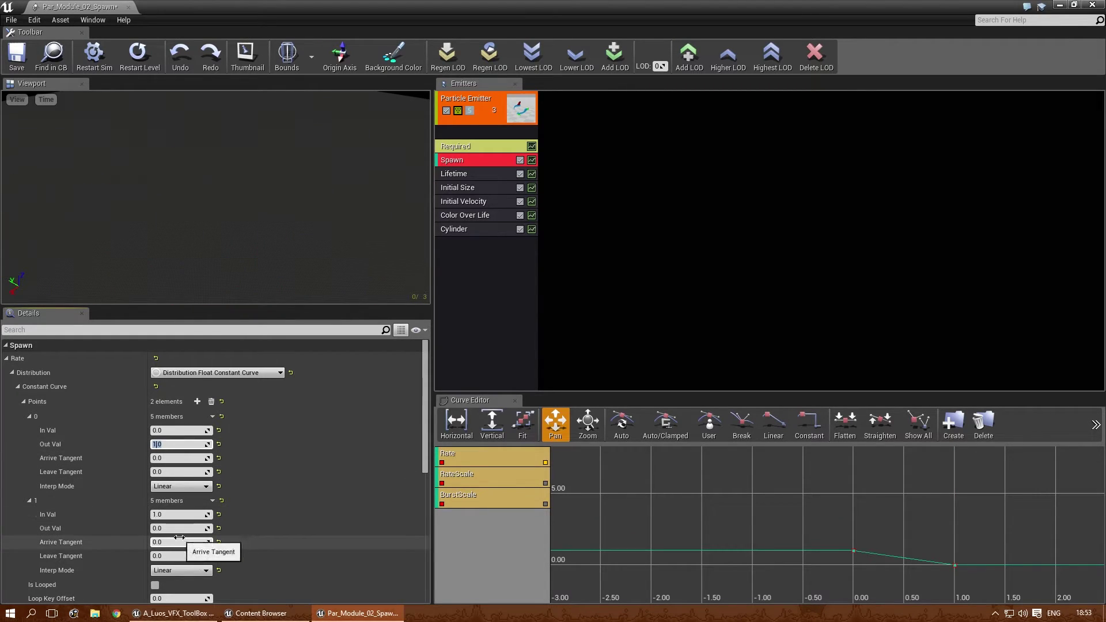
left_click(175, 528)
type("1000")
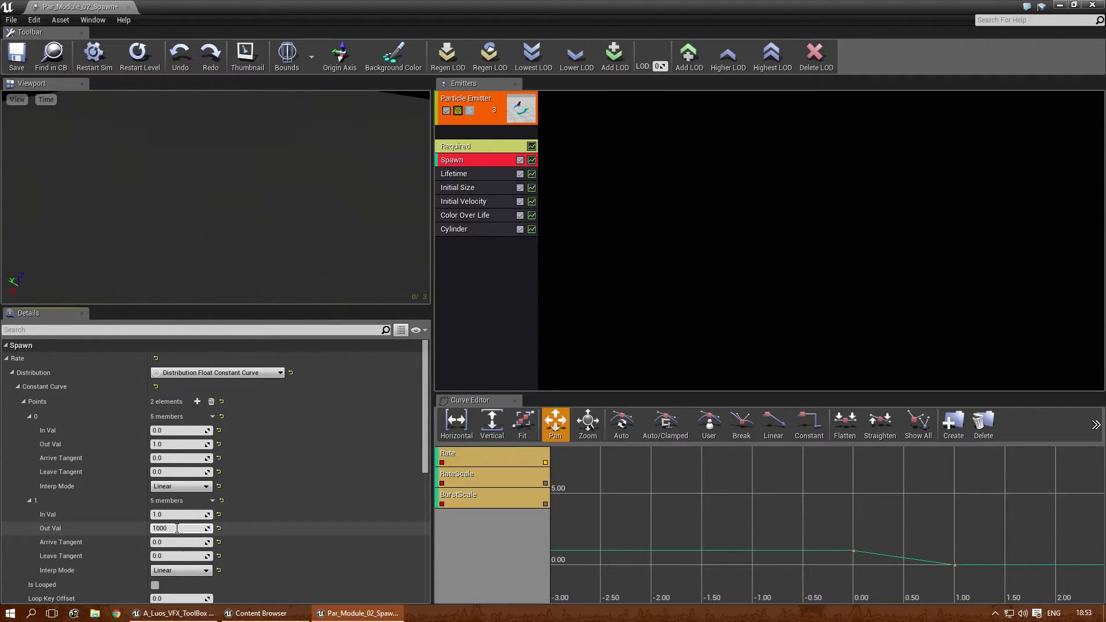
key("Return")
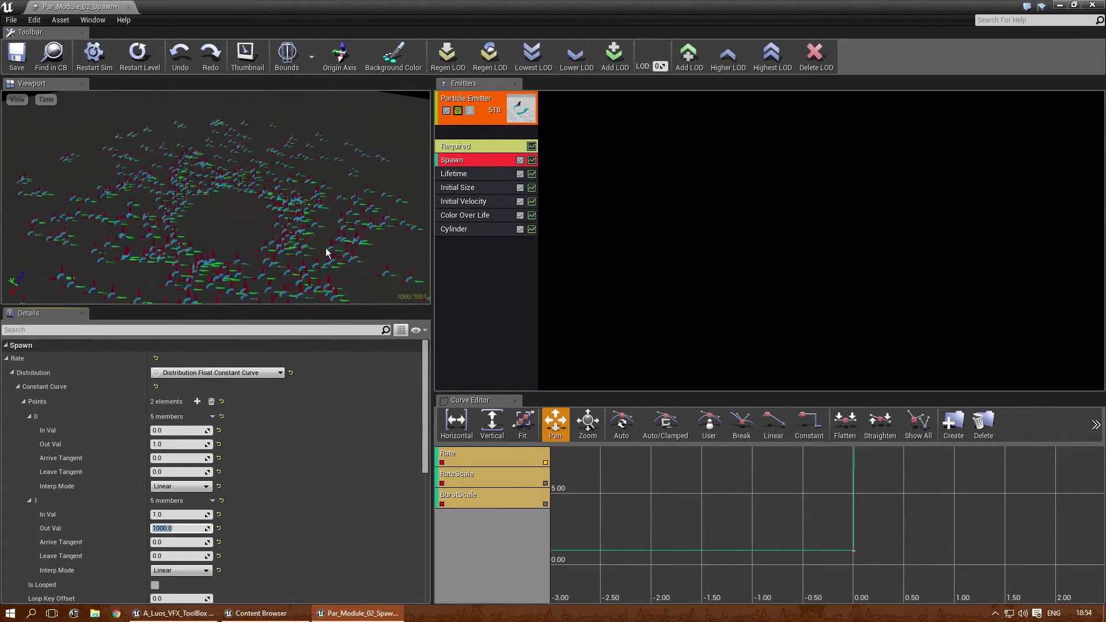
Set the emitter duration to 10 in the Required module.
left_click(499, 148)
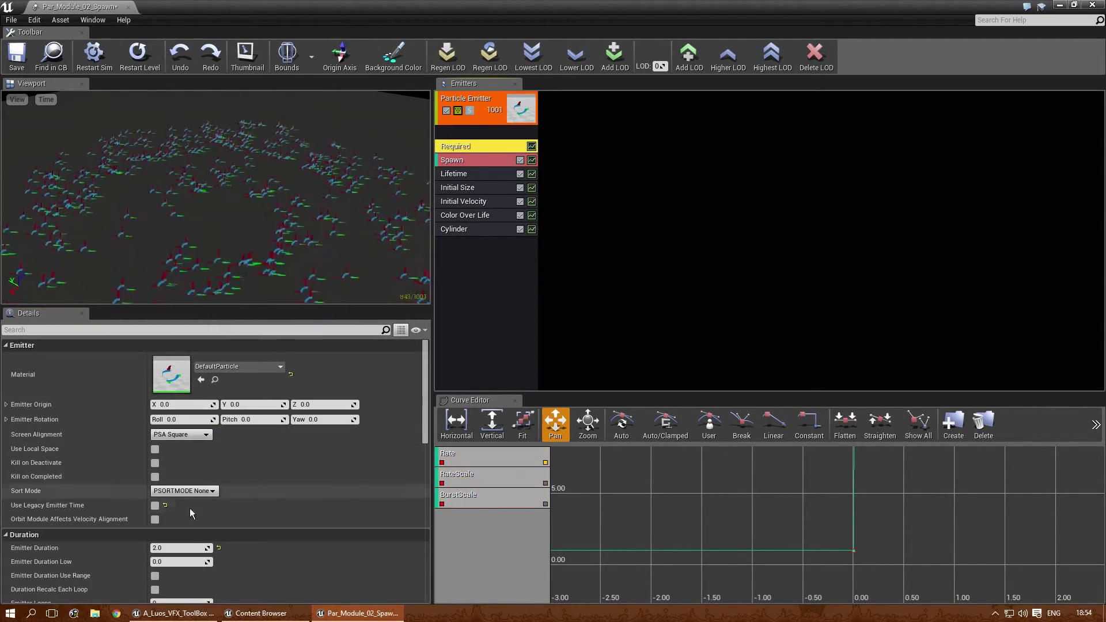
left_click(173, 545)
type("10")
key("Return")
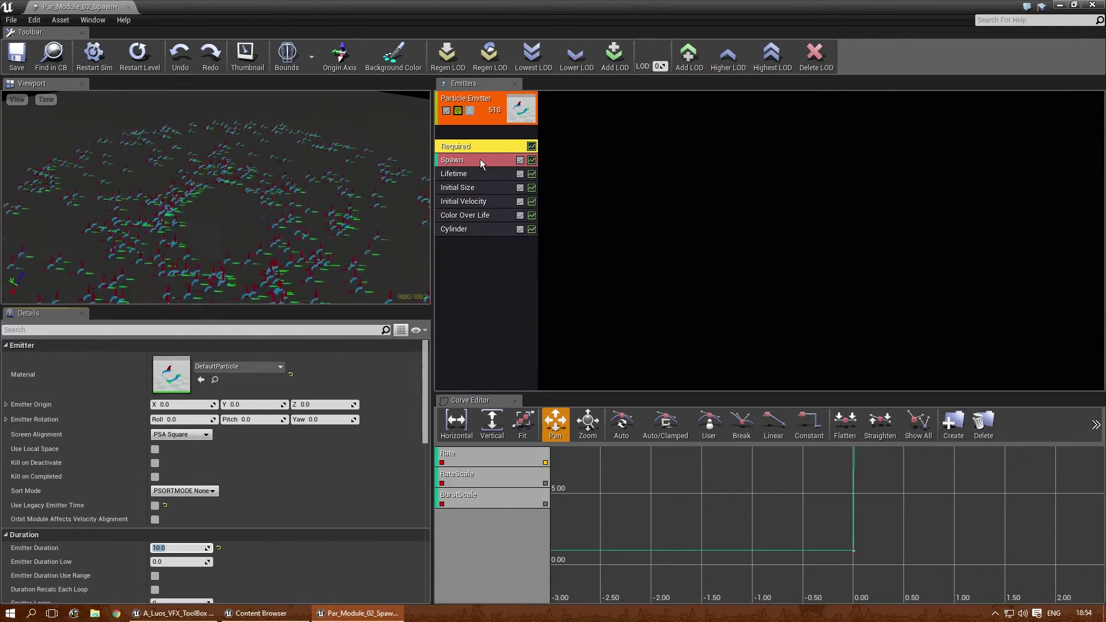
left_click(465, 162)
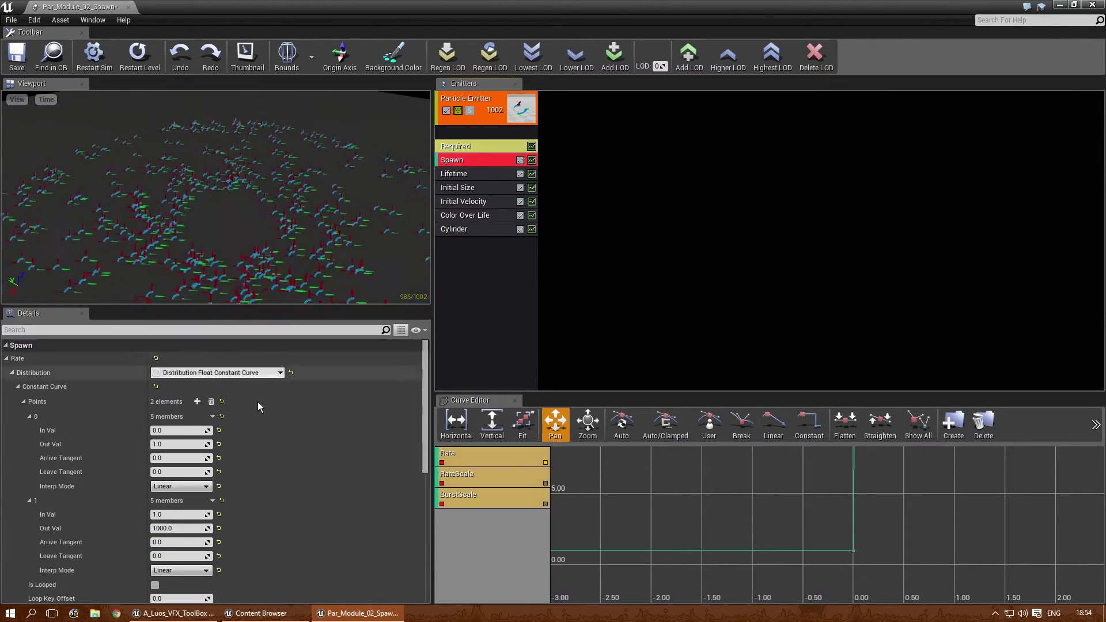
scroll(226, 467, "down", 2)
scroll(220, 467, "up", 2)
left_click(210, 373)
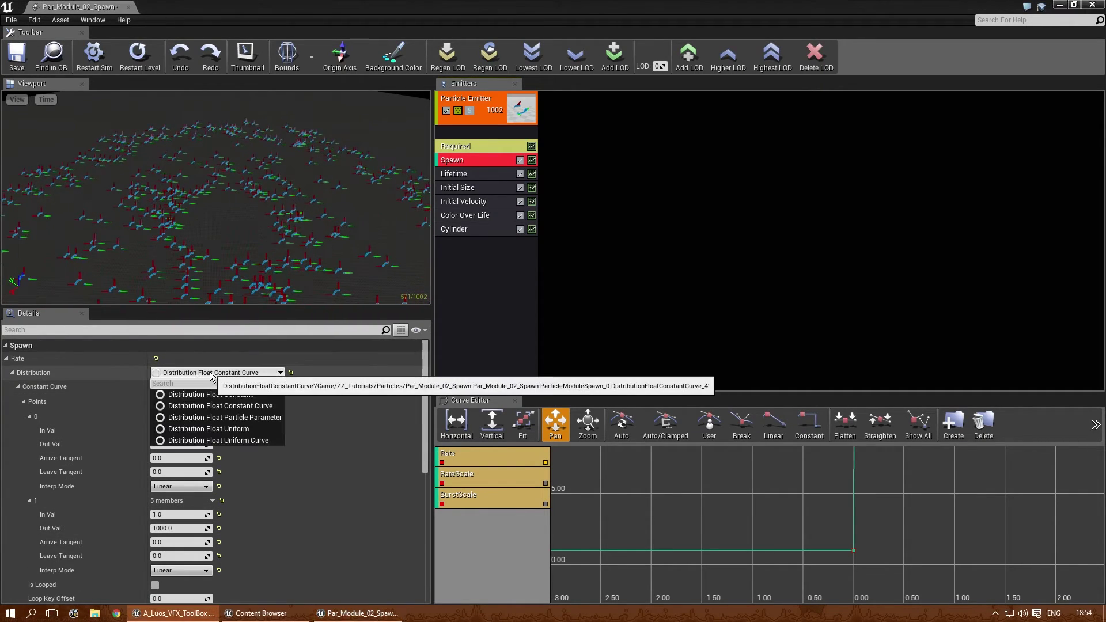
Replace Rate with a new constant curve holding two zero-valued points, shown in the graph.
left_click(240, 406)
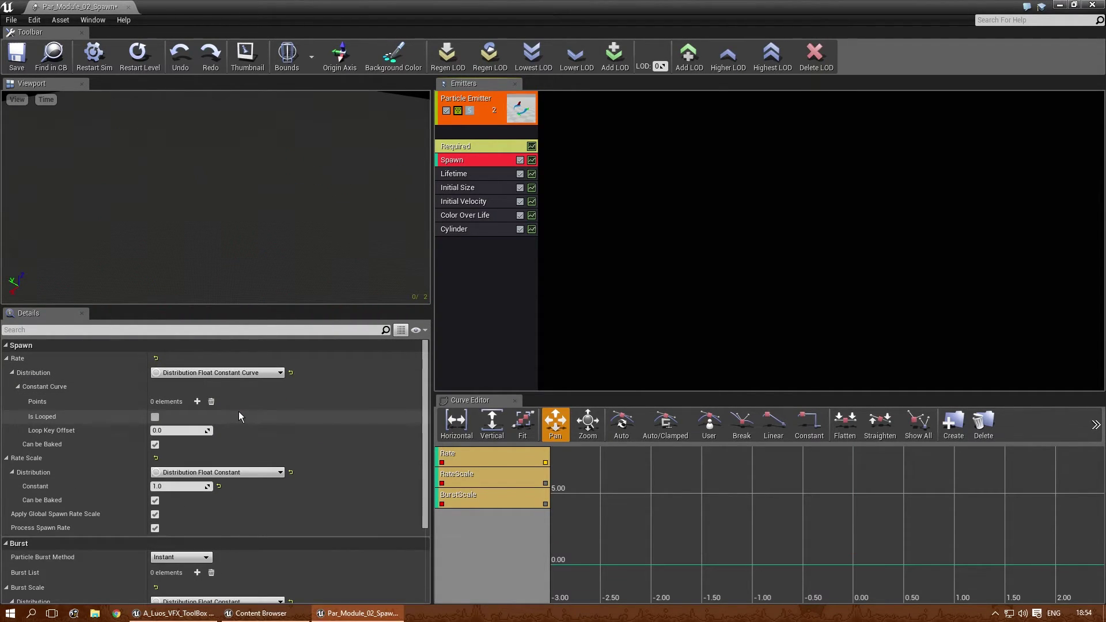
left_click(197, 402)
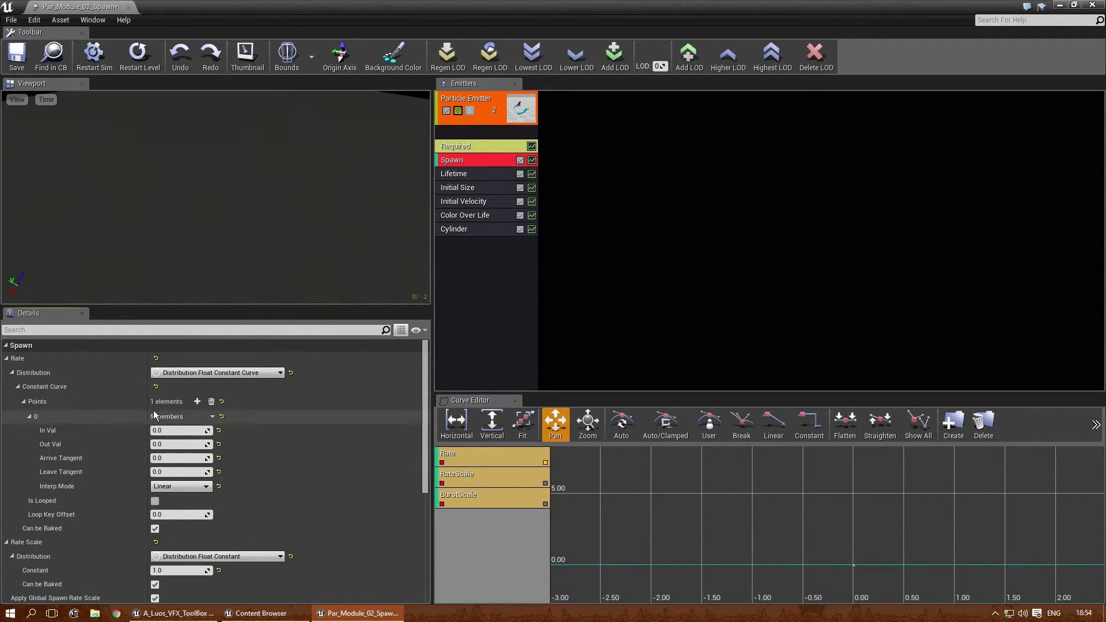
left_click(197, 401)
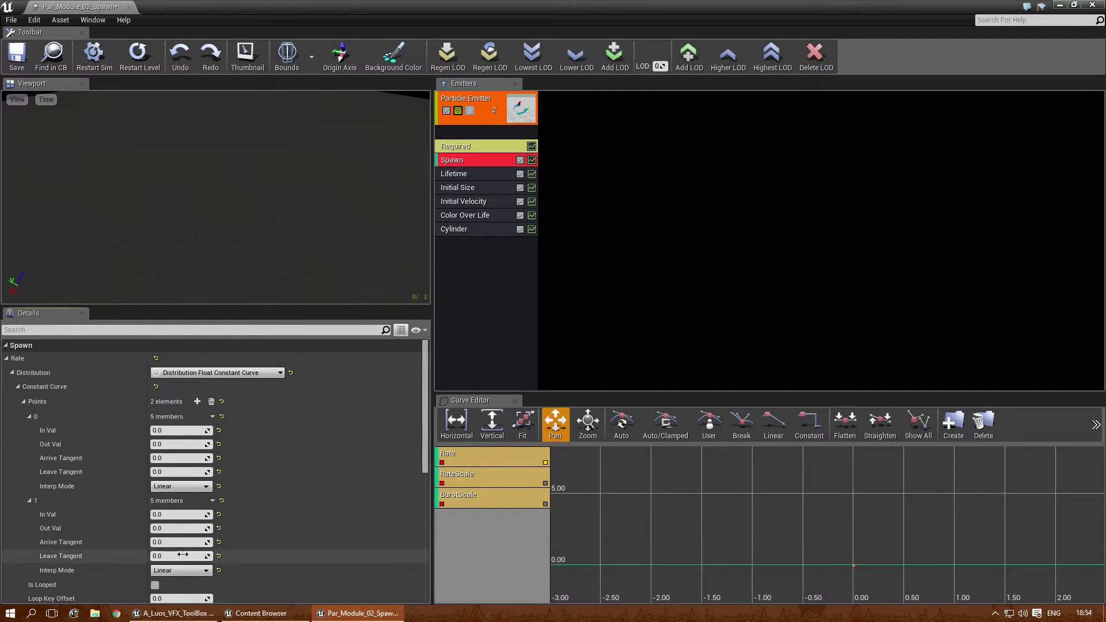
scroll(684, 540, "down", 2)
scroll(728, 536, "down", 2)
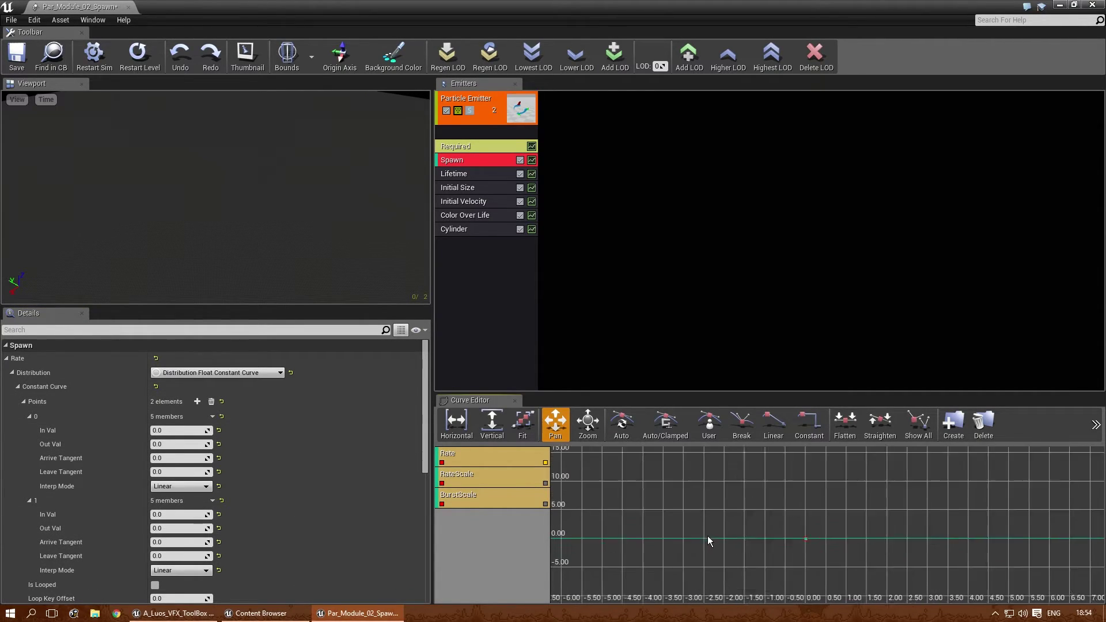
scroll(708, 540, "down", 2)
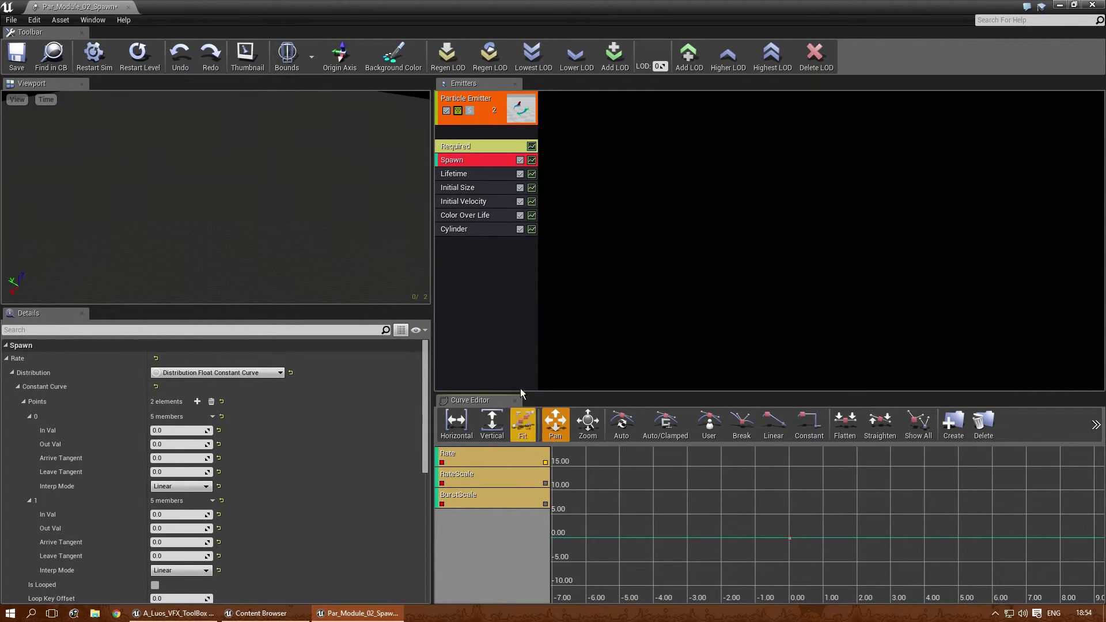
left_click(531, 160)
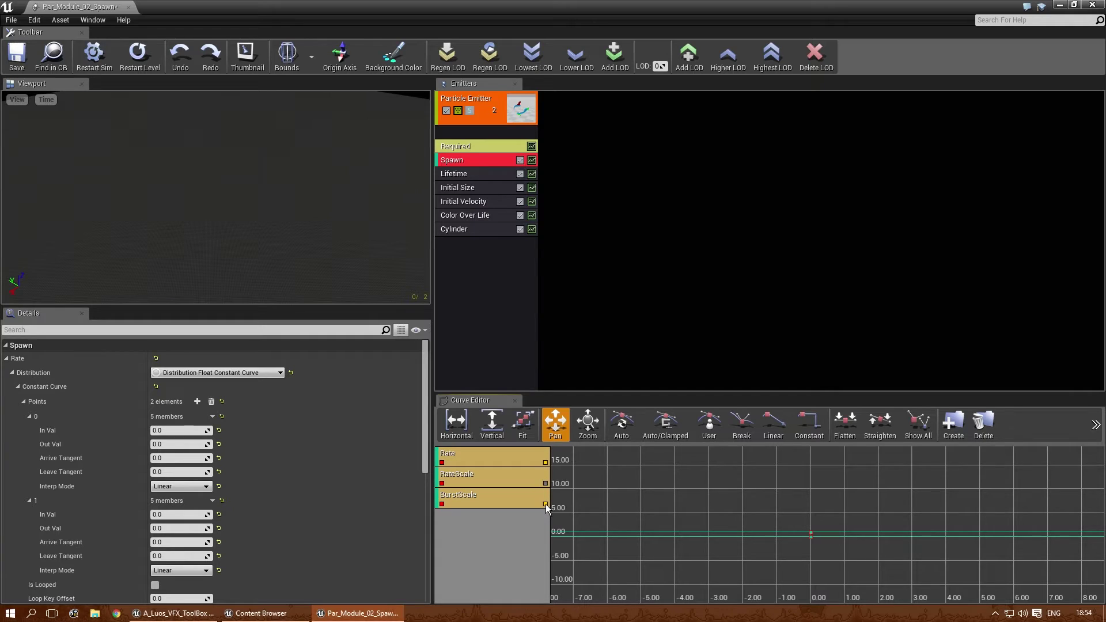
scroll(605, 510, "down", 2)
scroll(622, 499, "down", 2)
scroll(634, 524, "down", 1)
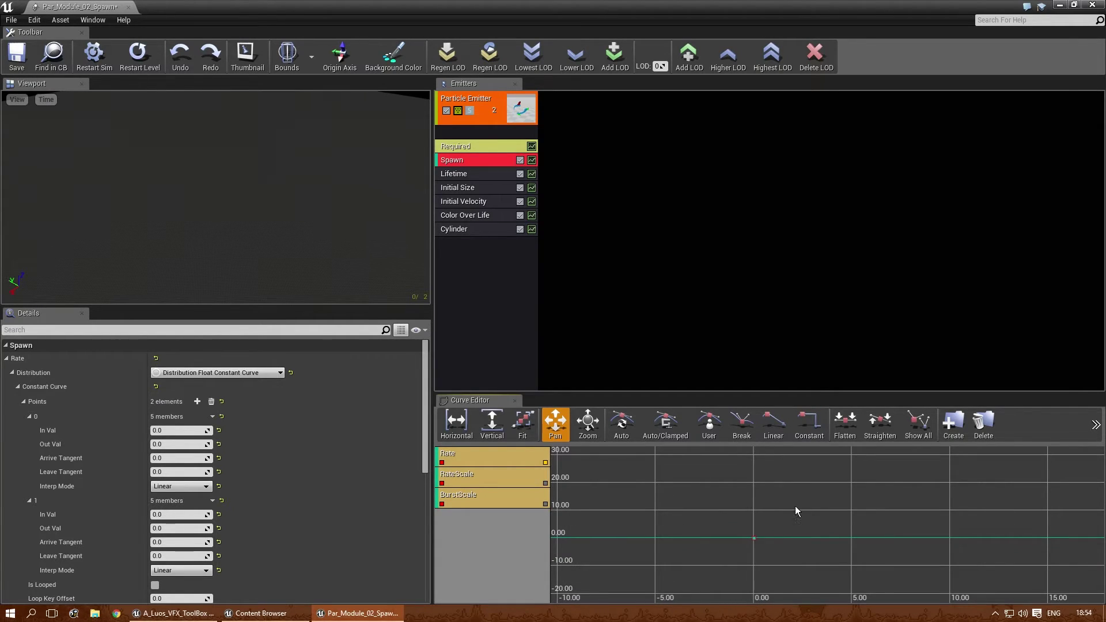
Add a Rate curve key at time 1.0 with value 100.
left_click_drag(796, 510, 724, 519)
left_click(893, 546, "ctrl")
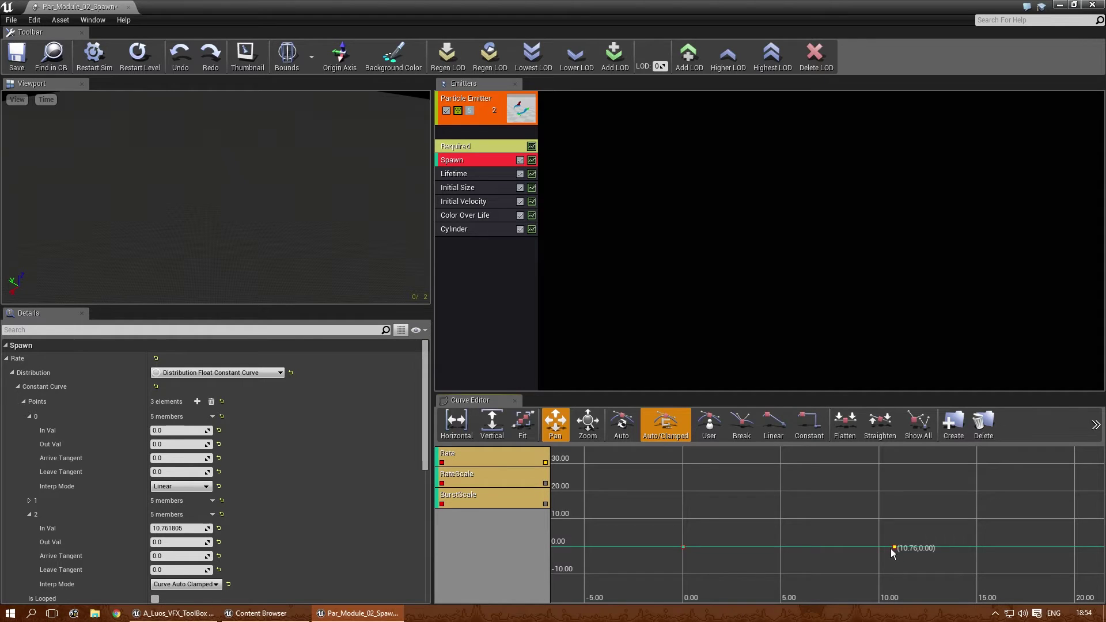
right_click(894, 552)
left_click(915, 554)
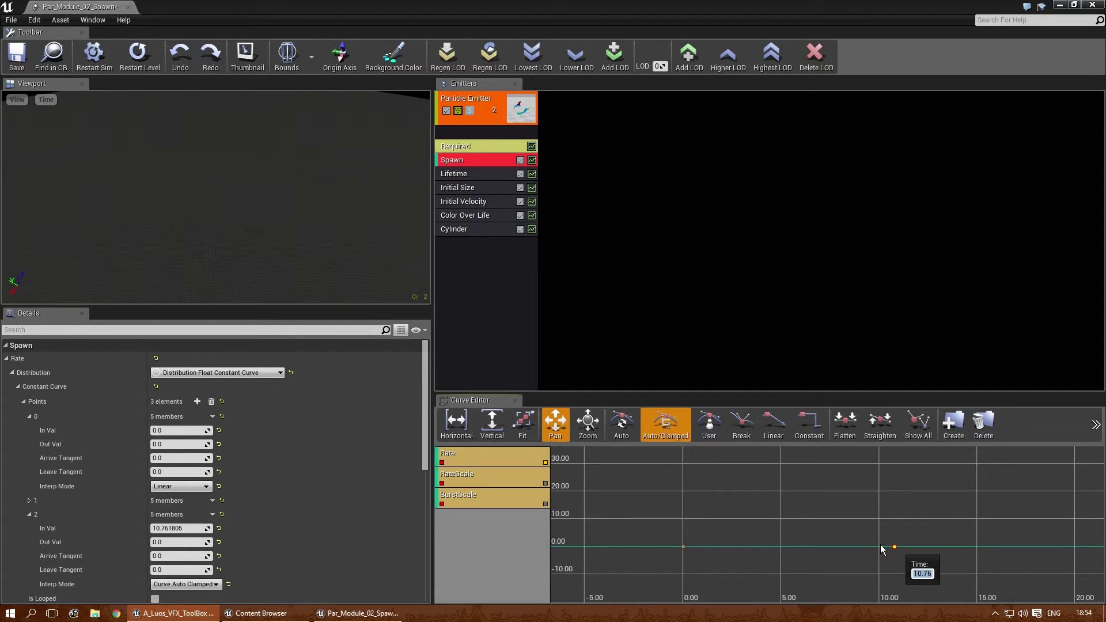
type("1")
key("Return")
right_click(875, 491)
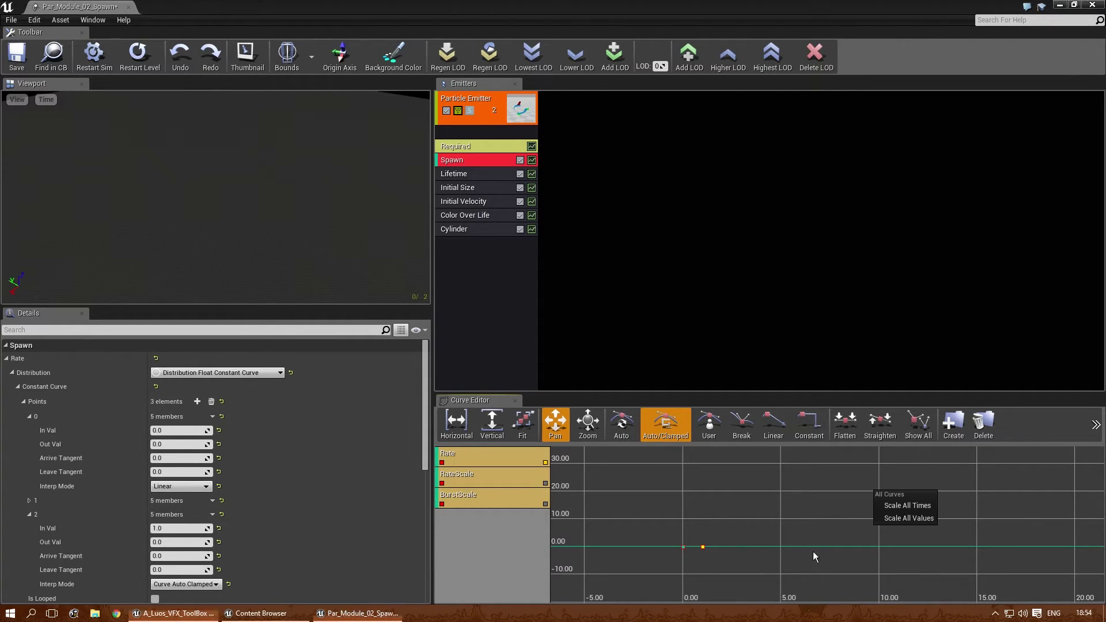
scroll(778, 553, "up", 4)
scroll(709, 546, "up", 3)
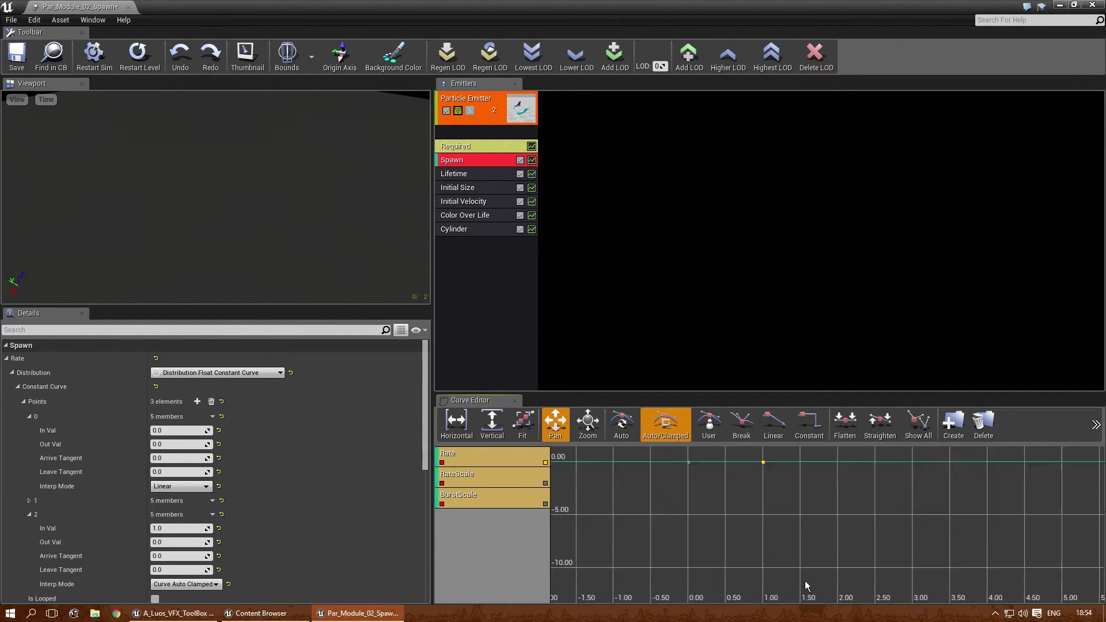
scroll(804, 580, "down", 3)
scroll(784, 511, "up", 3)
left_click_drag(811, 534, 792, 539)
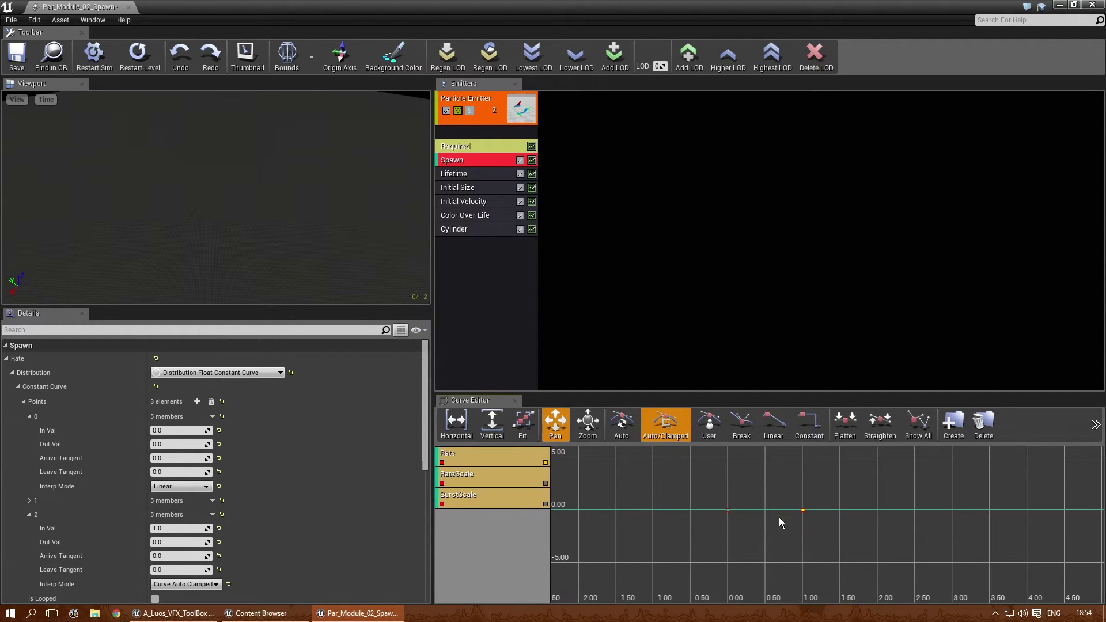
right_click(803, 515)
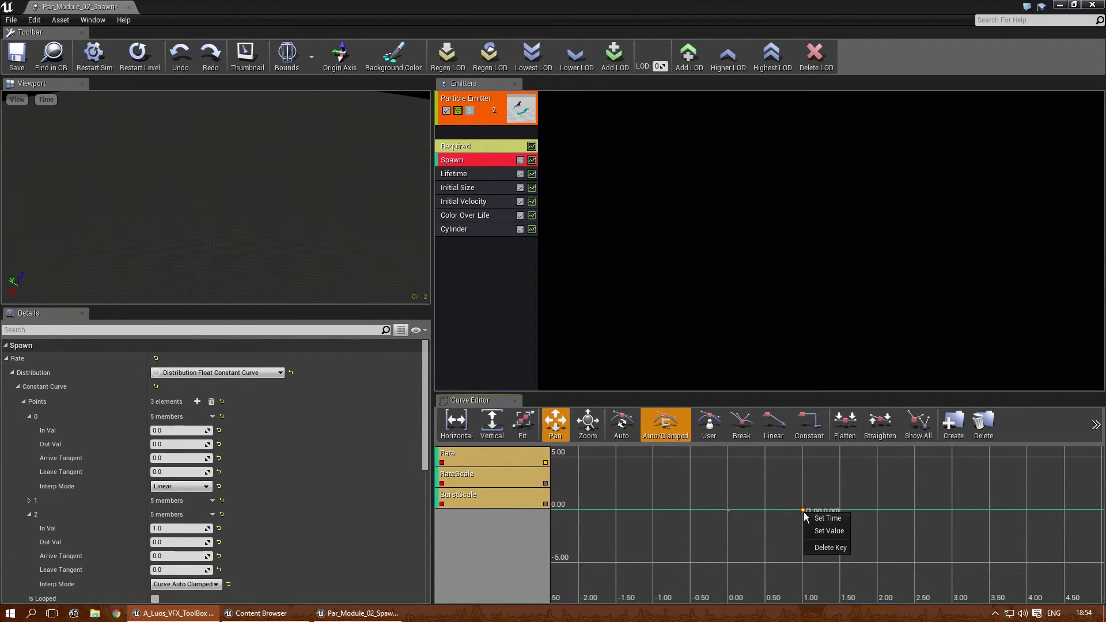
left_click(820, 528)
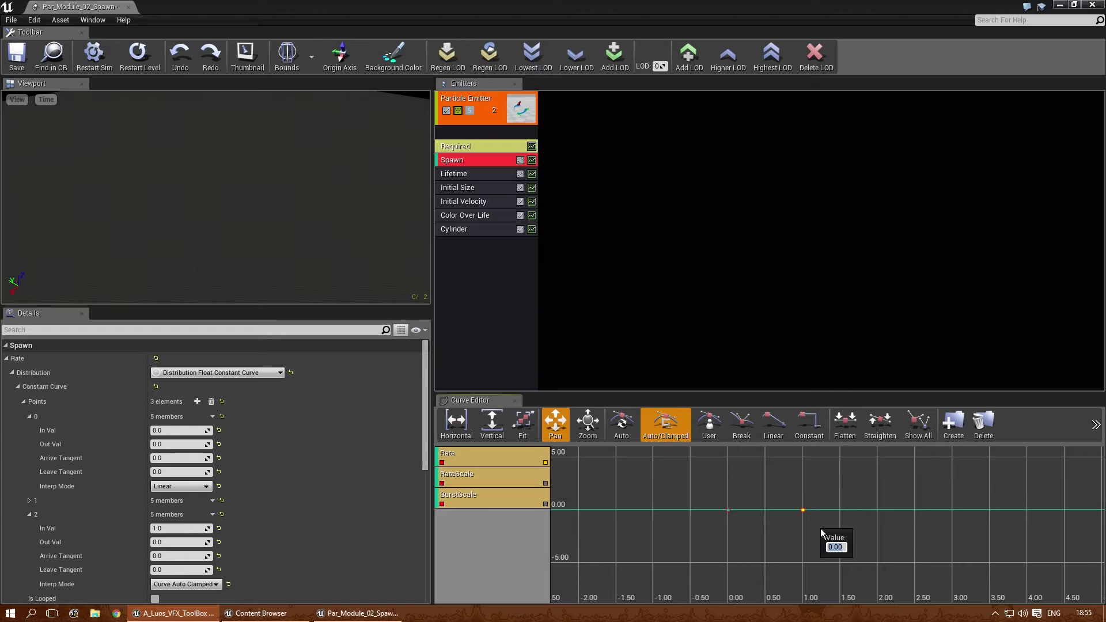
type("100")
key("Return")
Lower the key at time 1.0 to a value of 50.
left_click_drag(791, 520, 834, 551)
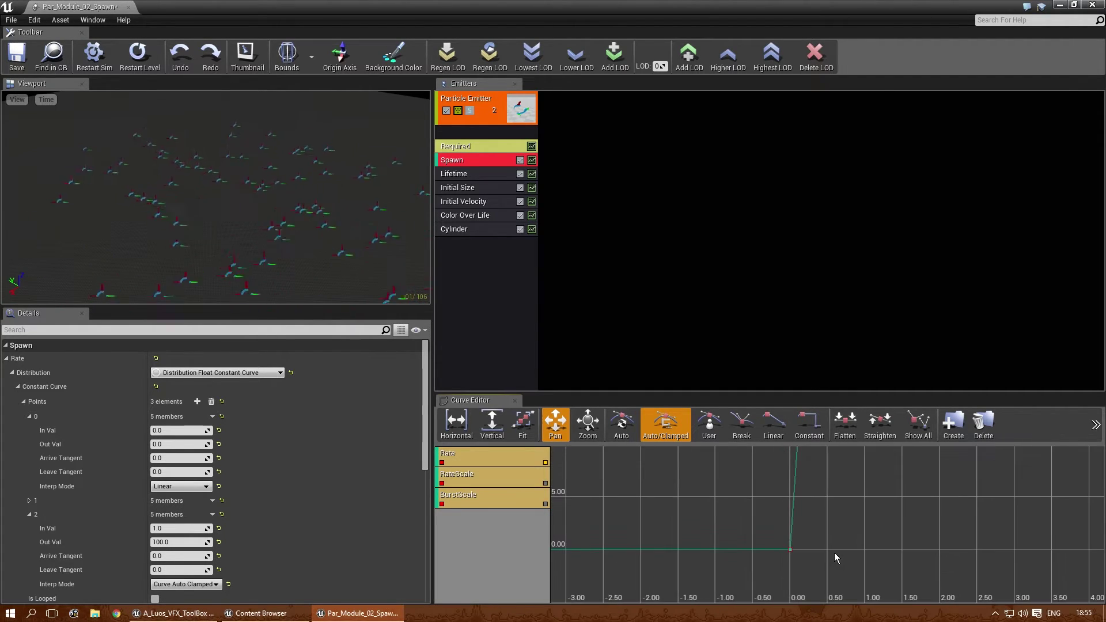
scroll(834, 536, "down", 10)
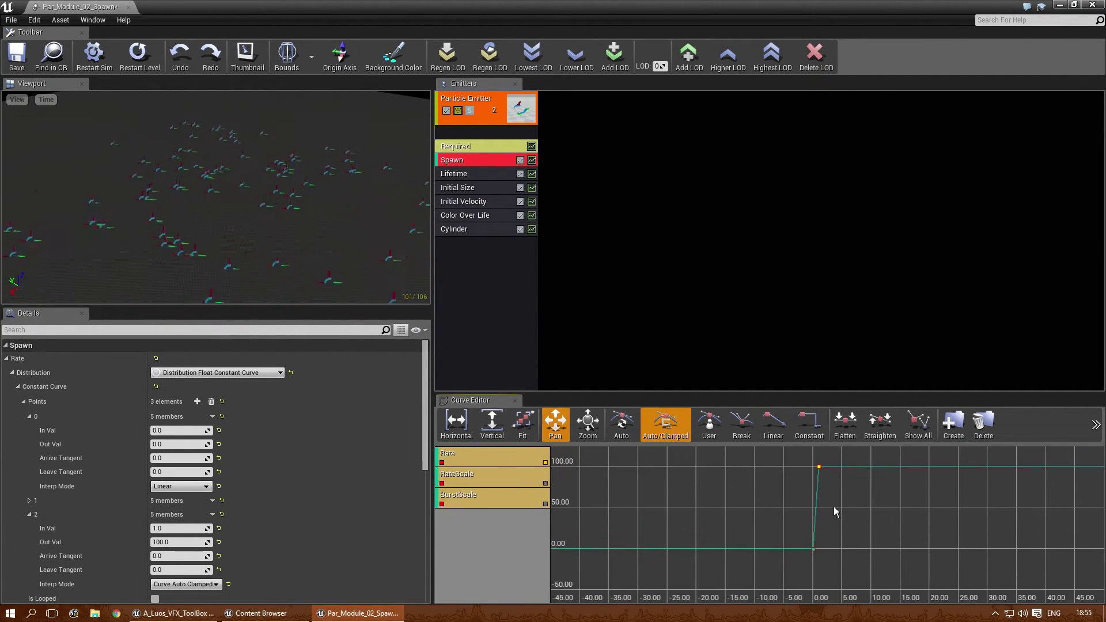
scroll(834, 502, "up", 2)
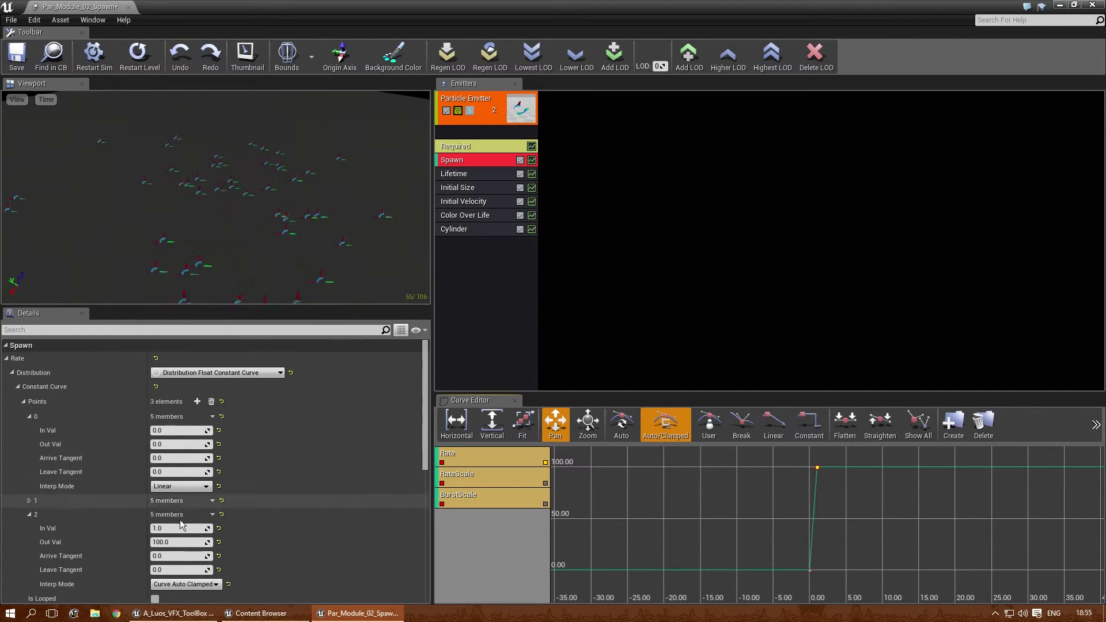
right_click(816, 468)
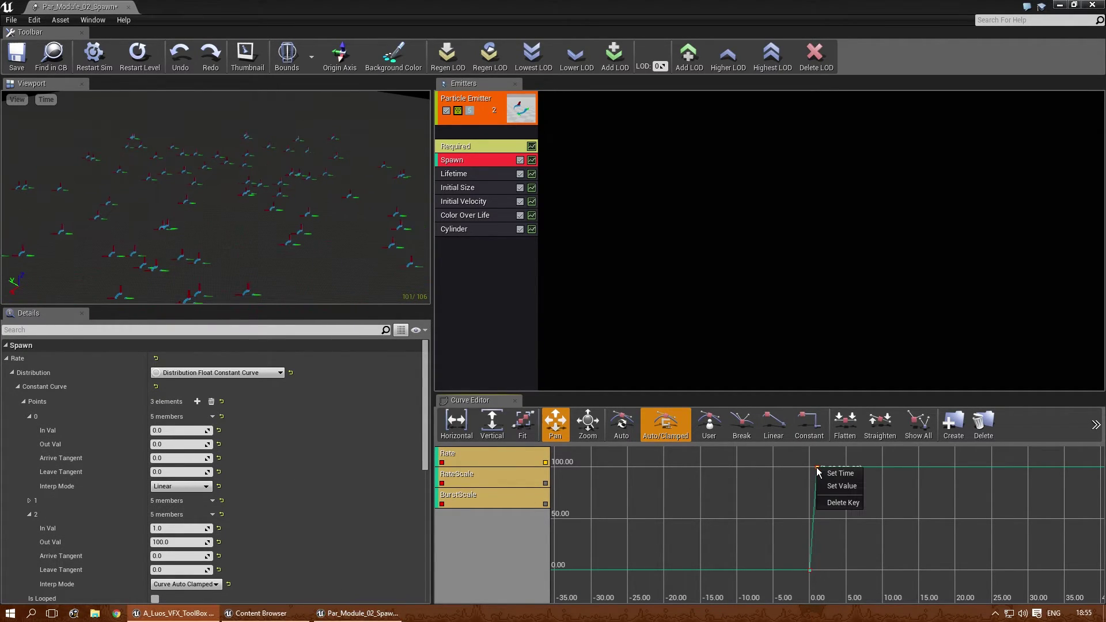
left_click(842, 486)
type("50")
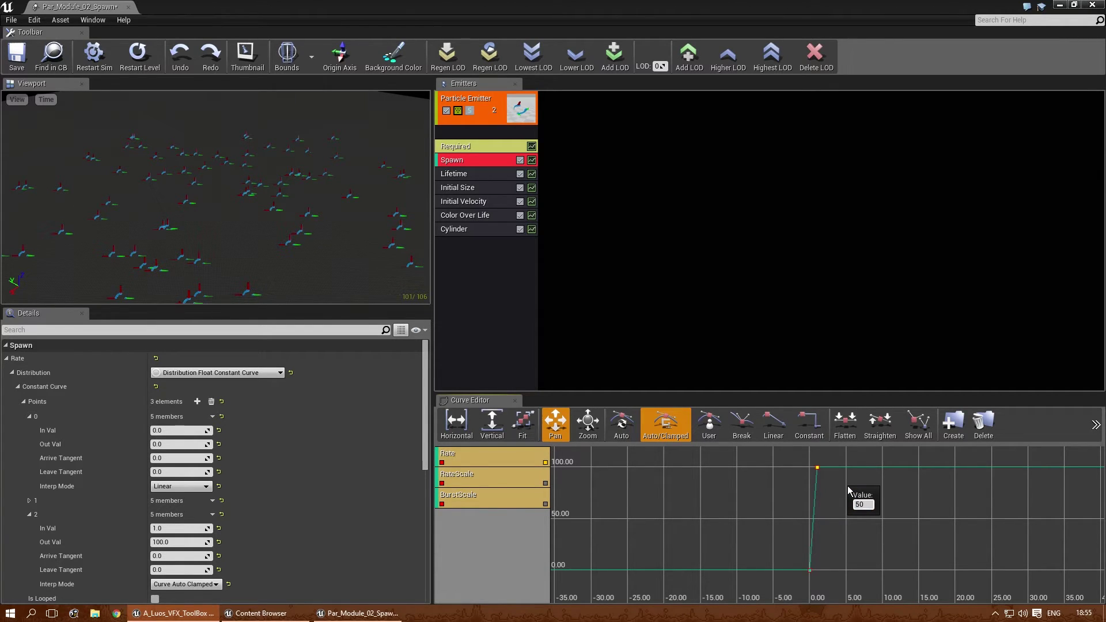
key("Return")
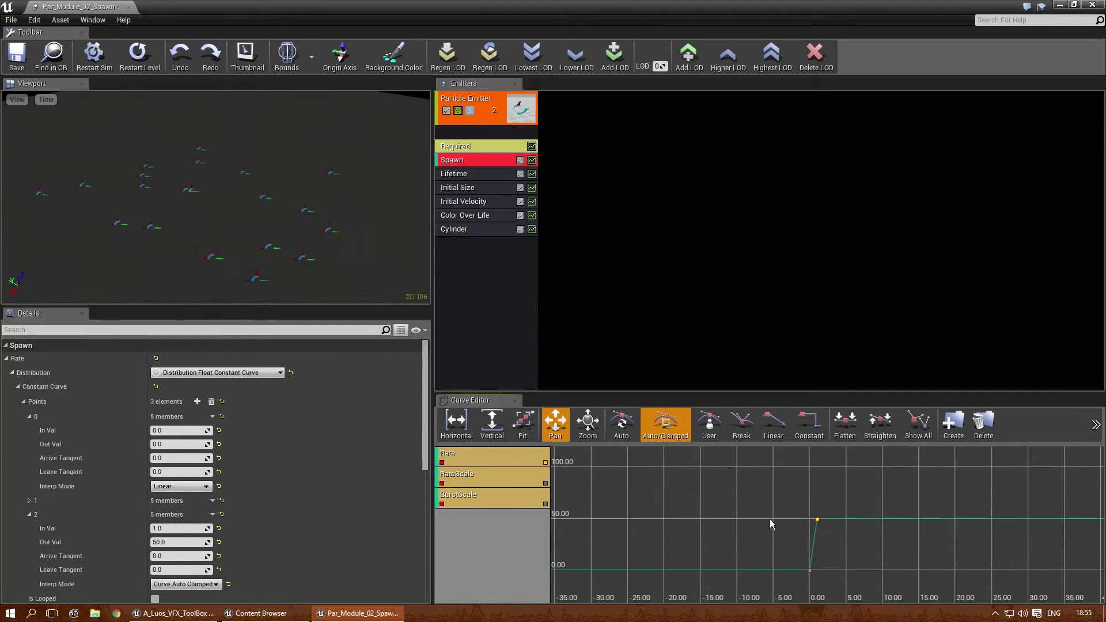
left_click(765, 496)
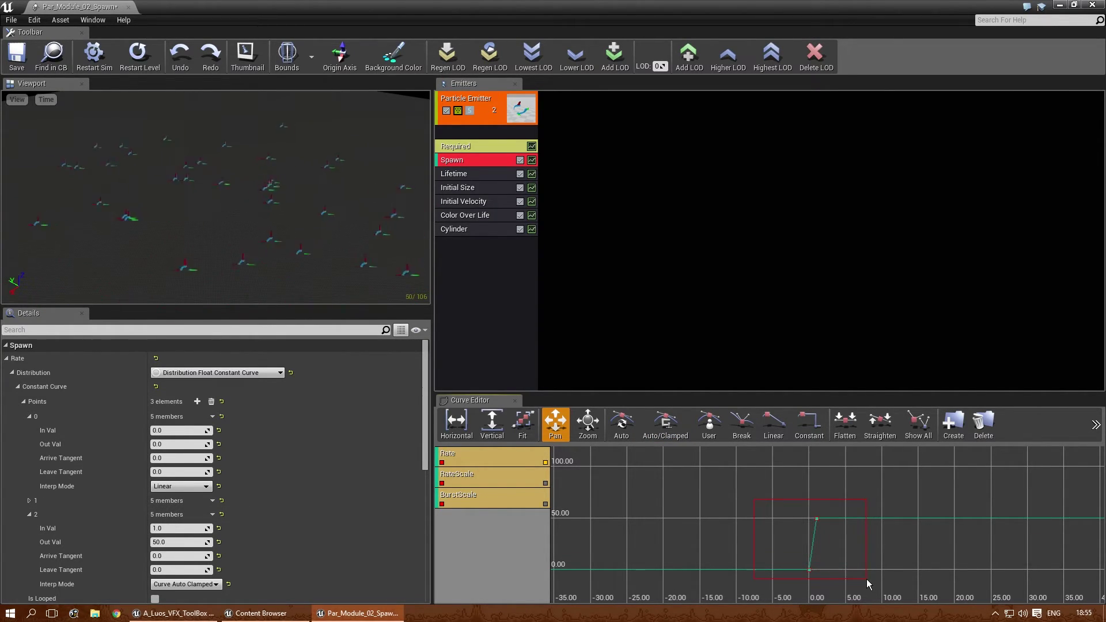
Try Auto, Auto/Clamped, User and Break tangents on the two ramp keys.
left_click_drag(870, 580, 870, 580)
left_click(627, 430)
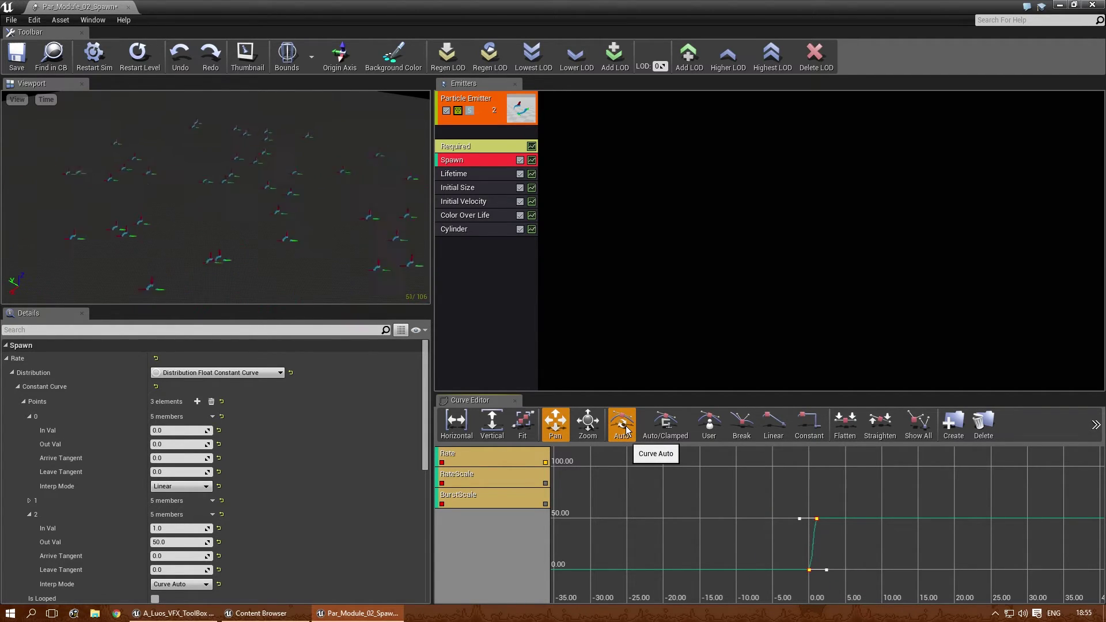
scroll(703, 531, "up", 3)
scroll(704, 530, "up", 2)
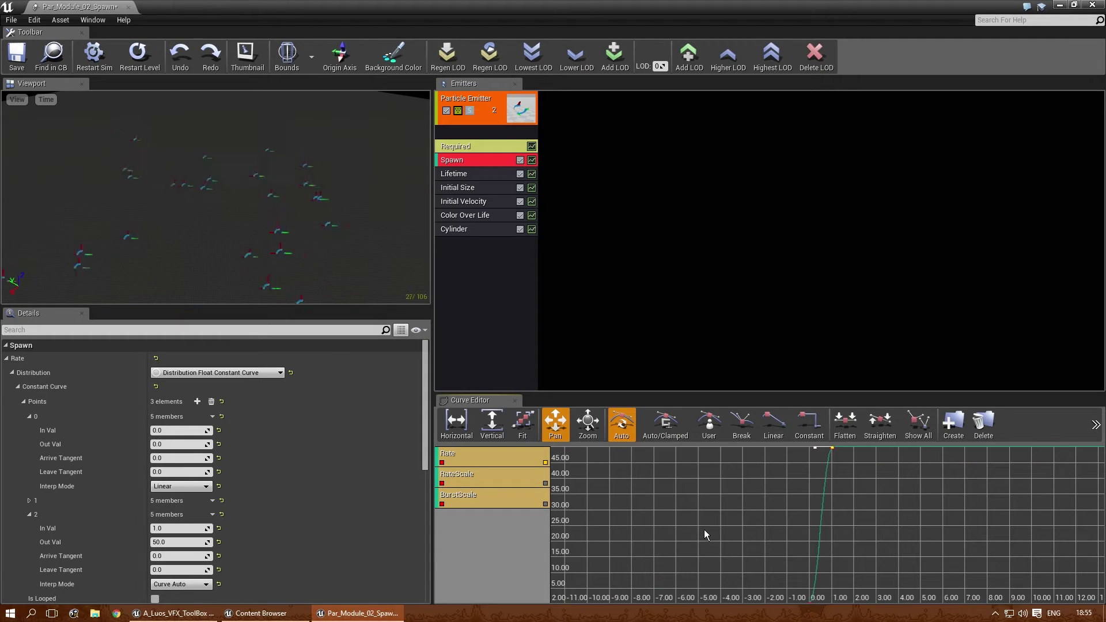
scroll(692, 489, "up", 2)
scroll(735, 531, "up", 1)
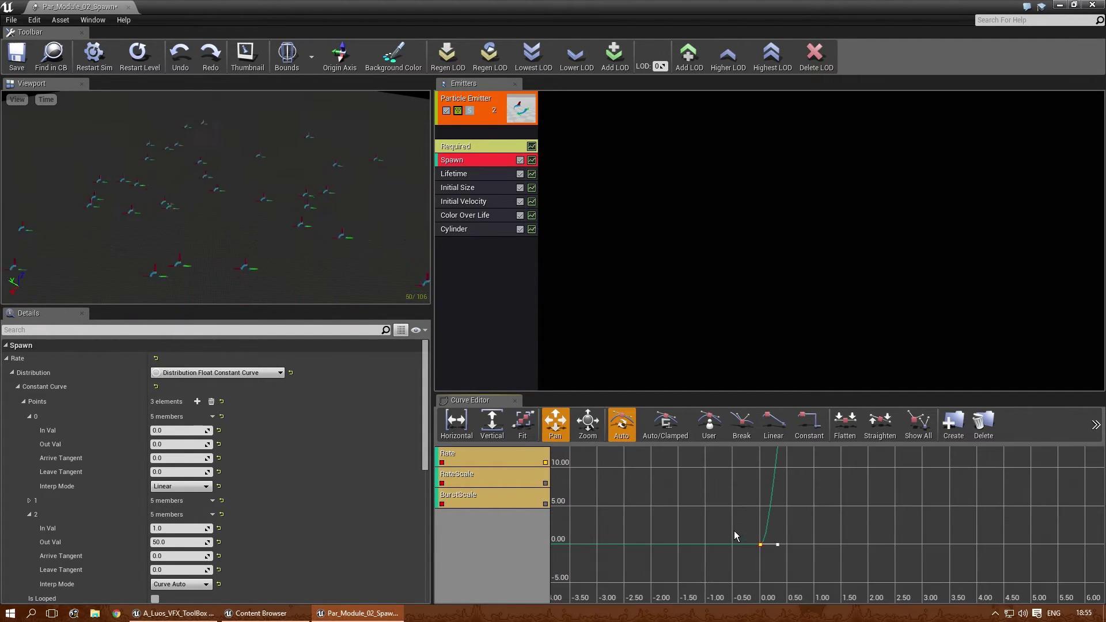
scroll(823, 502, "up", 2)
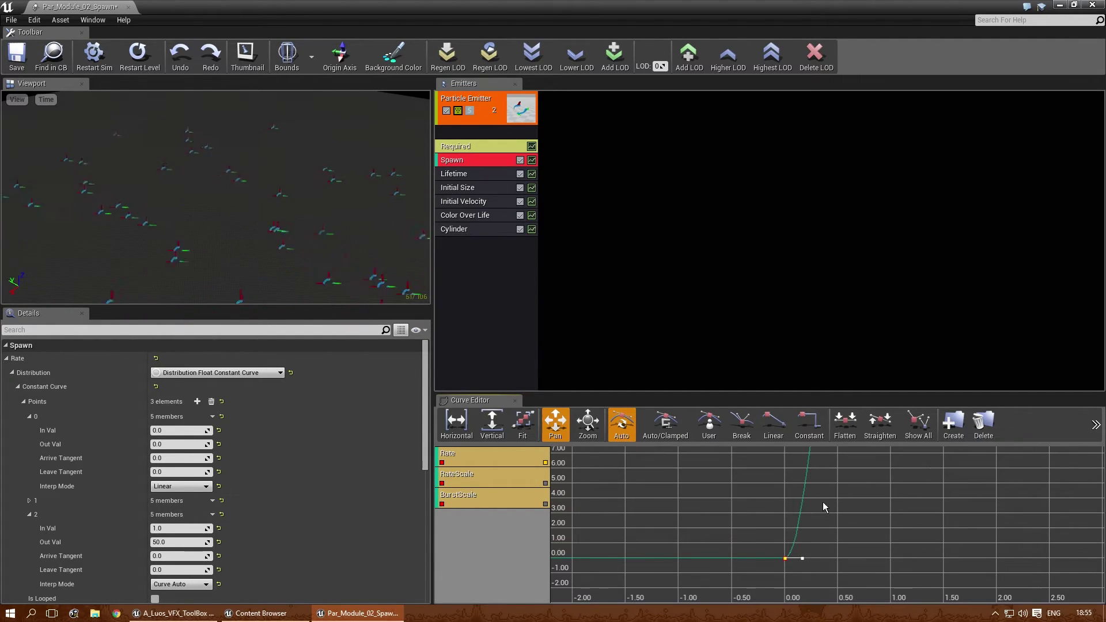
left_click(663, 426)
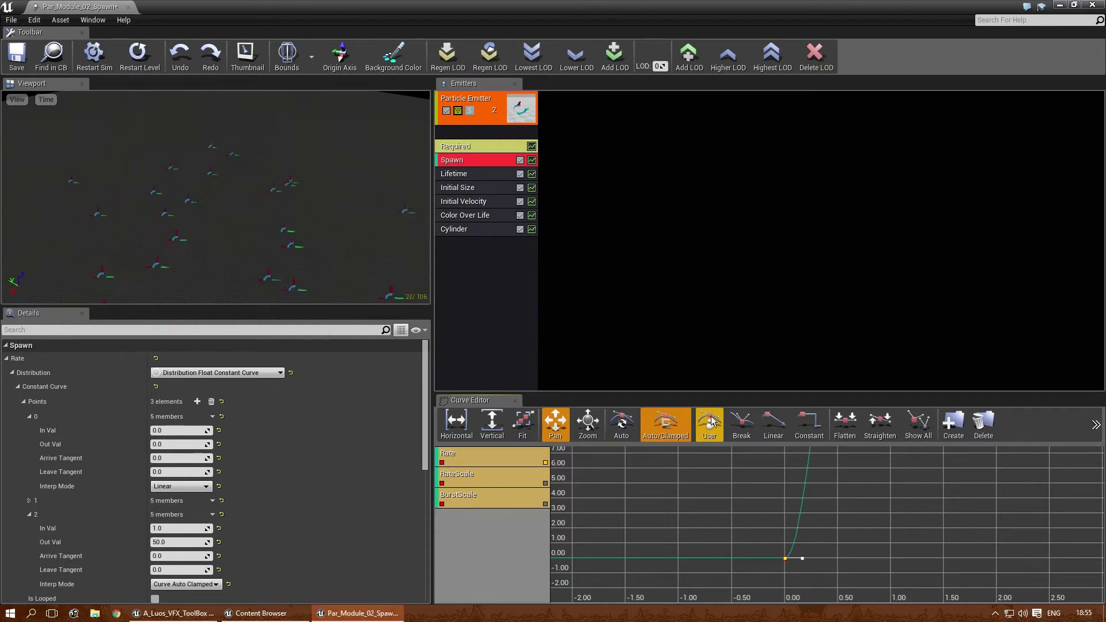
left_click(705, 436)
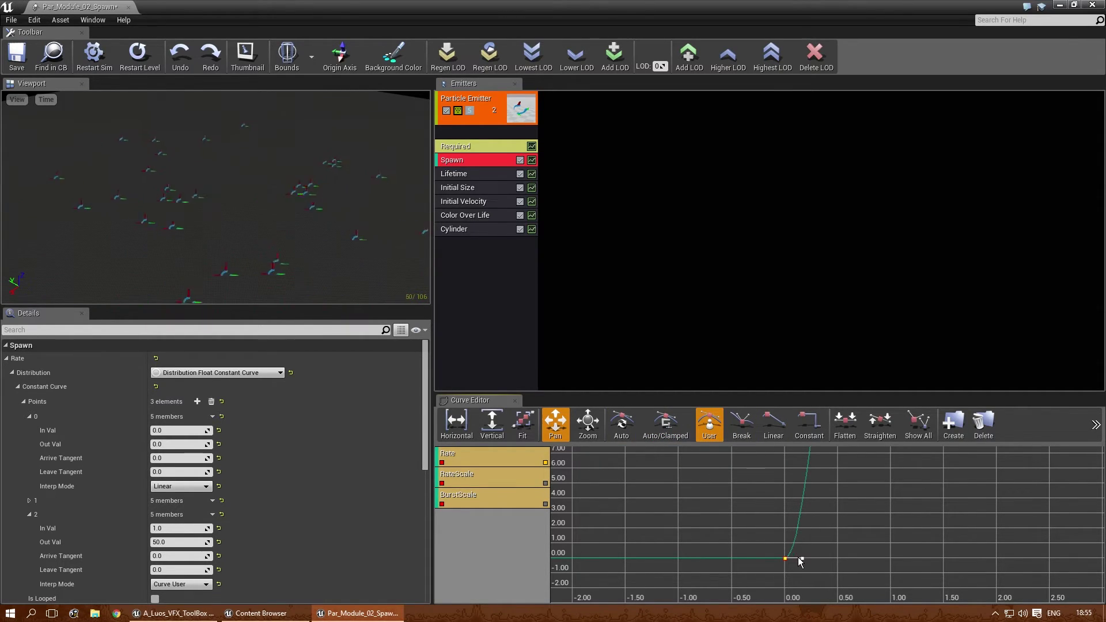
left_click_drag(804, 564, 828, 543)
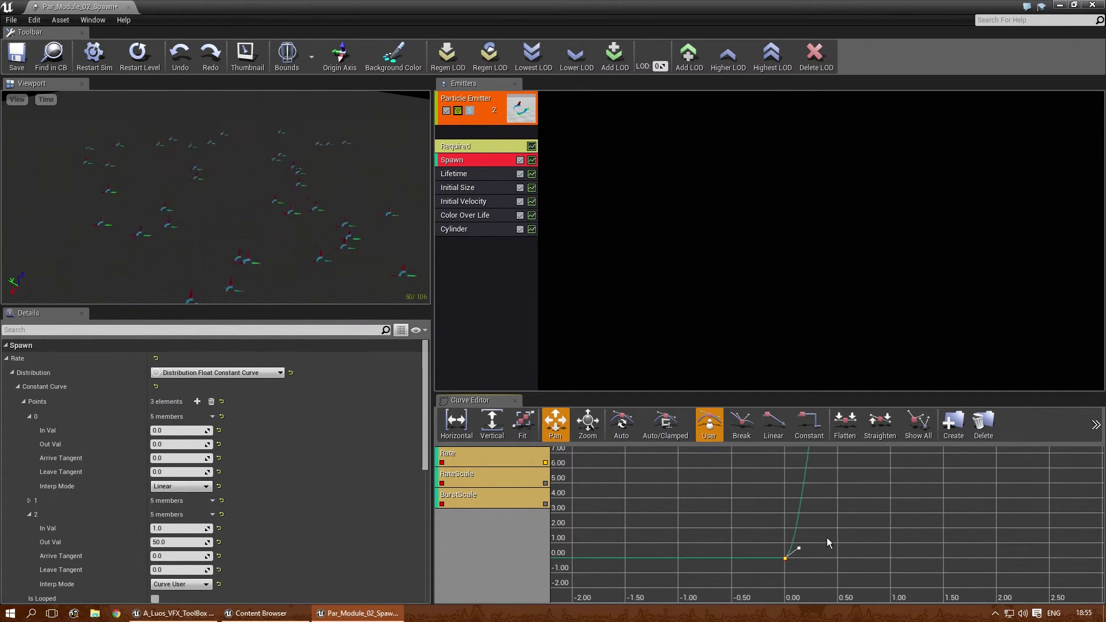
left_click(629, 432)
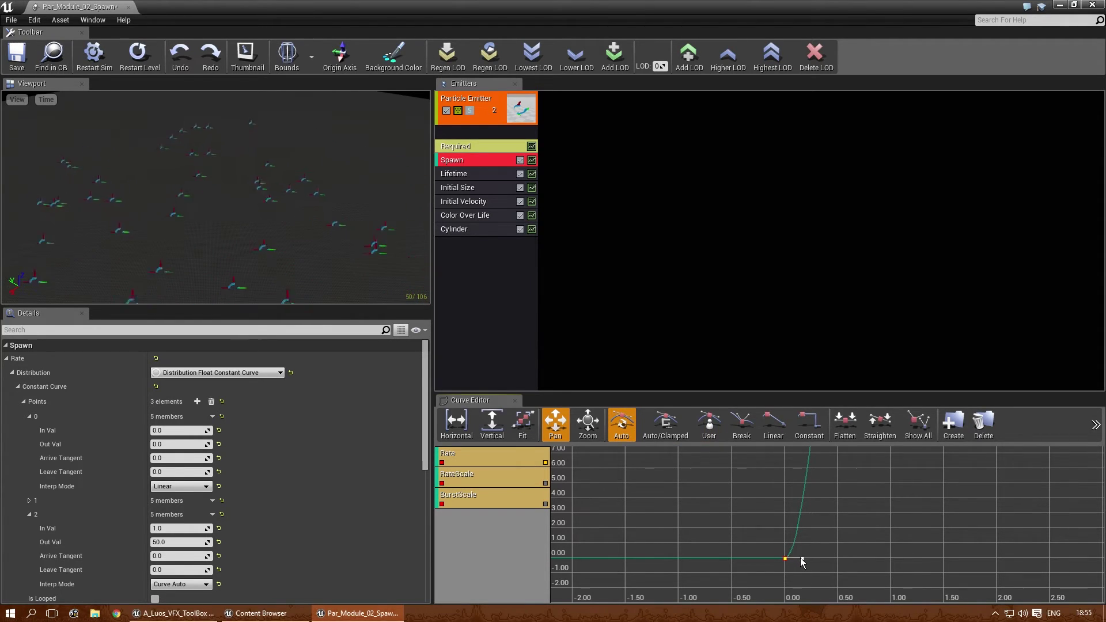
left_click_drag(801, 563, 809, 554)
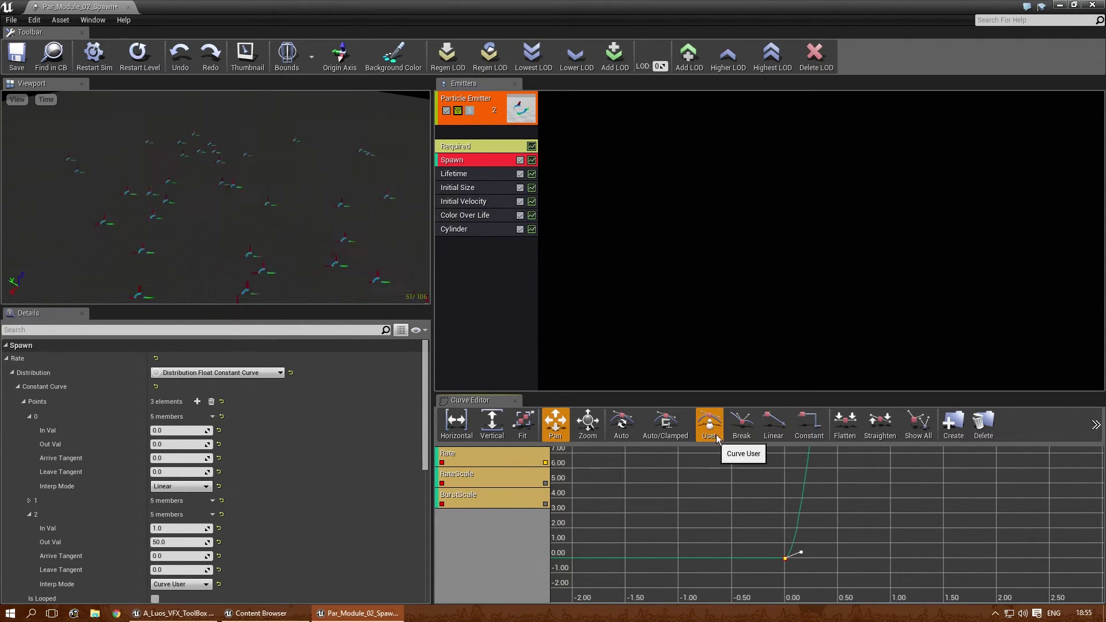
left_click(742, 423)
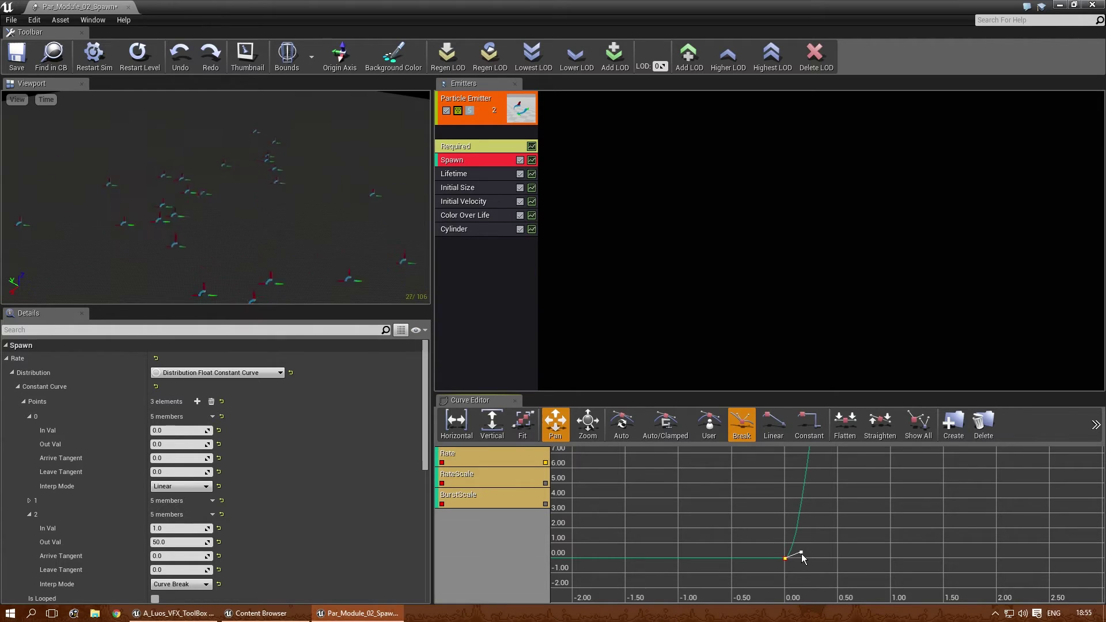
mouse_move(788, 558)
left_mouse_down()
mouse_move(814, 528)
mouse_move(805, 565)
mouse_move(818, 543)
mouse_move(770, 529)
mouse_move(757, 550)
mouse_move(751, 543)
mouse_move(776, 518)
left_mouse_up()
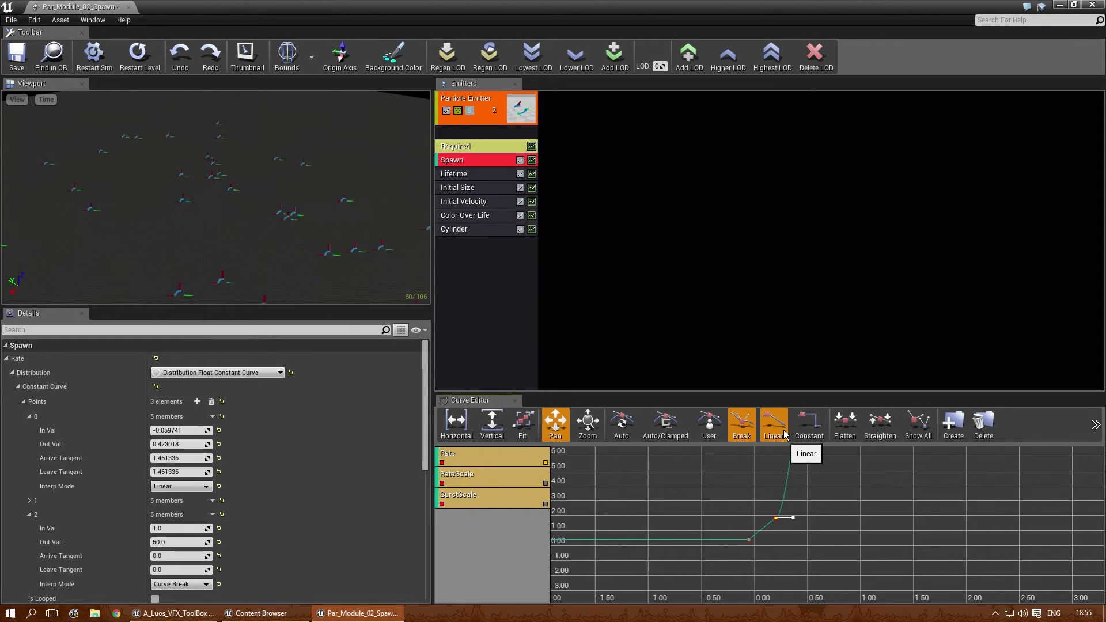
Make the curve linear, add a fourth key, and give the keys constant stepped interpolation.
left_click(784, 435)
scroll(811, 540, "down", 3)
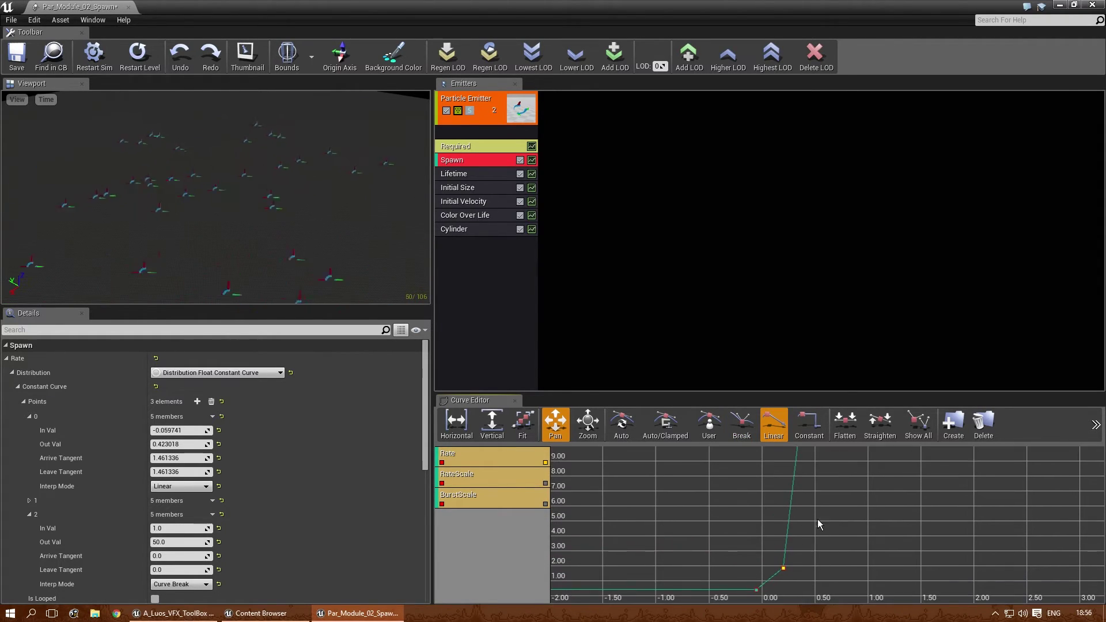
scroll(826, 501, "down", 2)
scroll(810, 536, "down", 2)
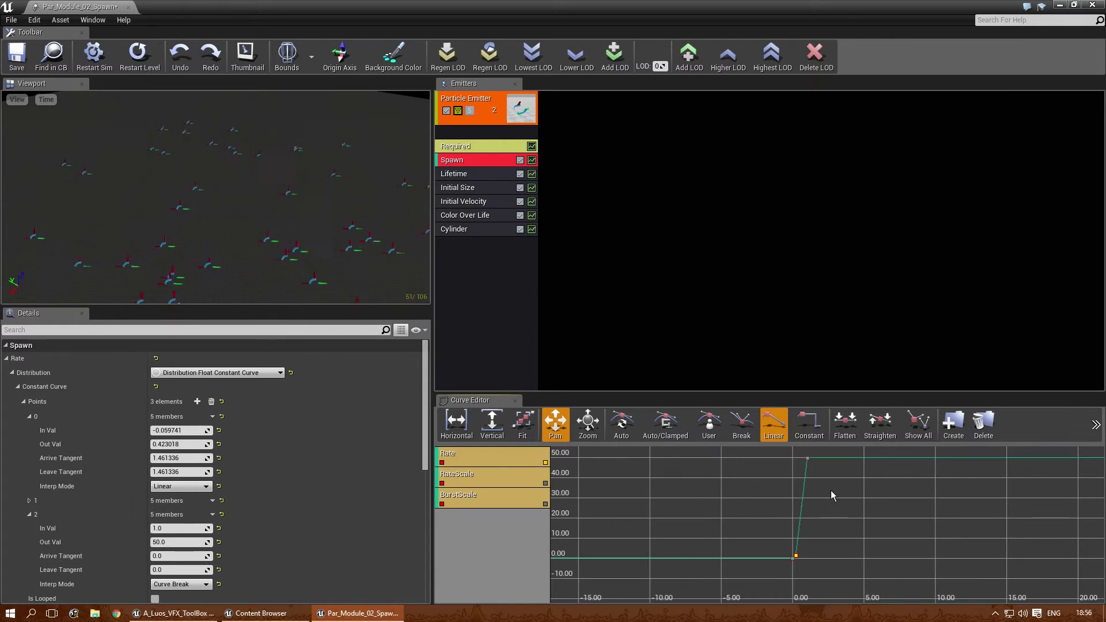
left_click(824, 459, "ctrl")
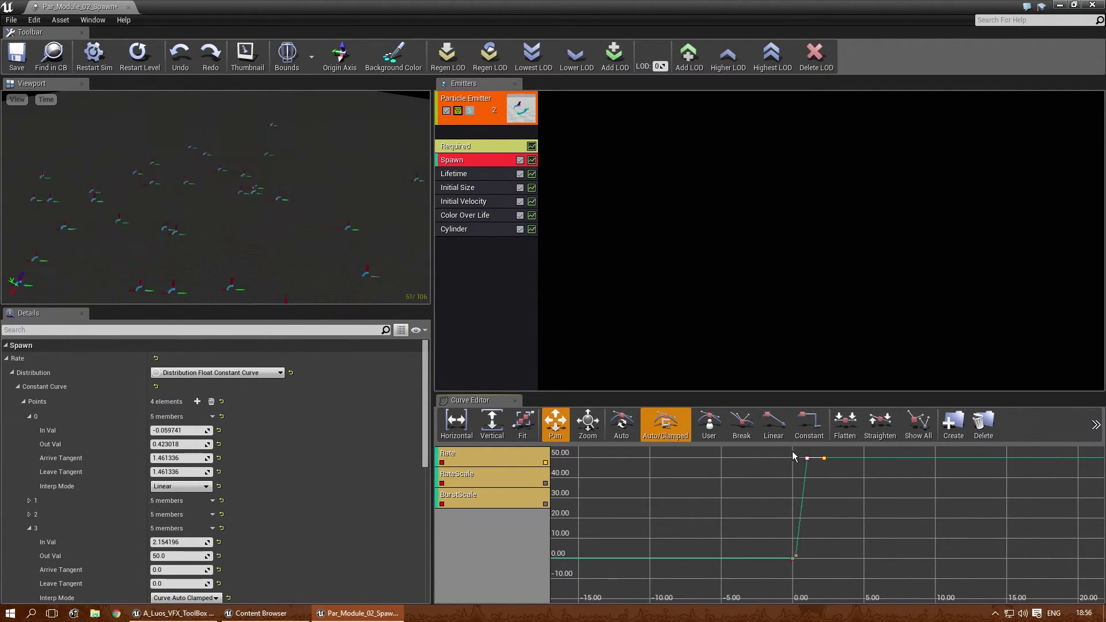
left_click_drag(870, 553, 885, 579)
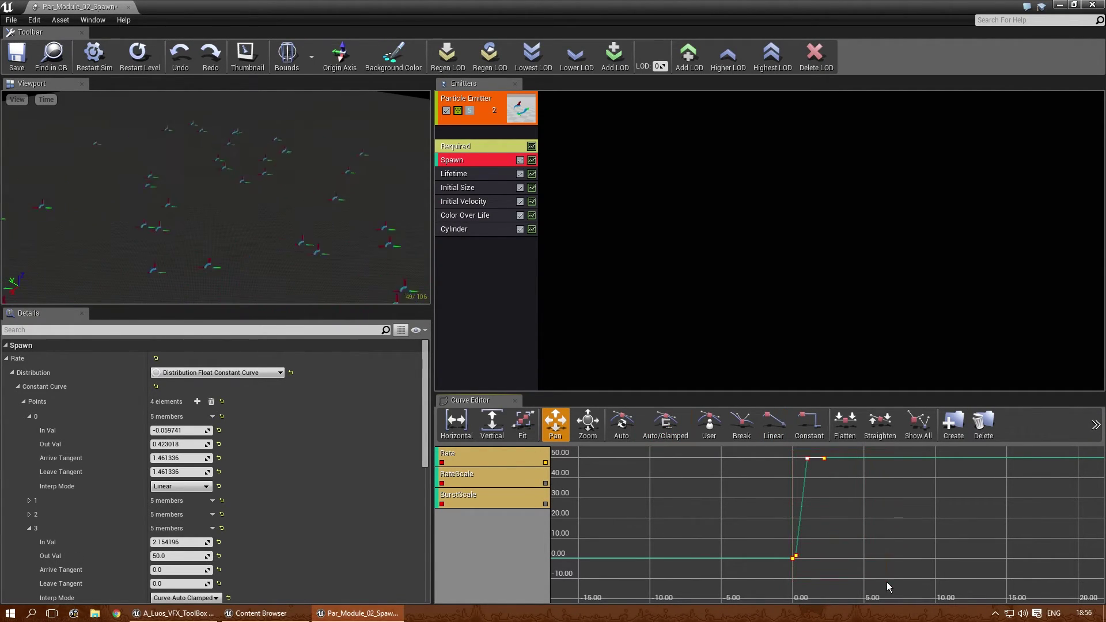
left_click(812, 437)
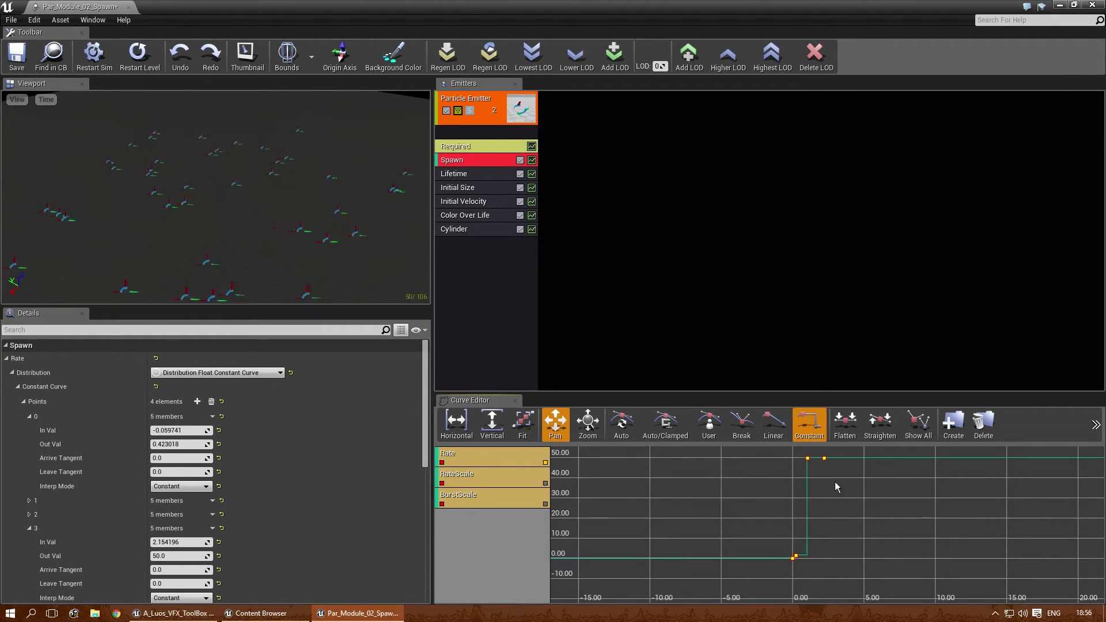
left_click(834, 563)
scroll(807, 566, "up", 3)
scroll(800, 563, "up", 3)
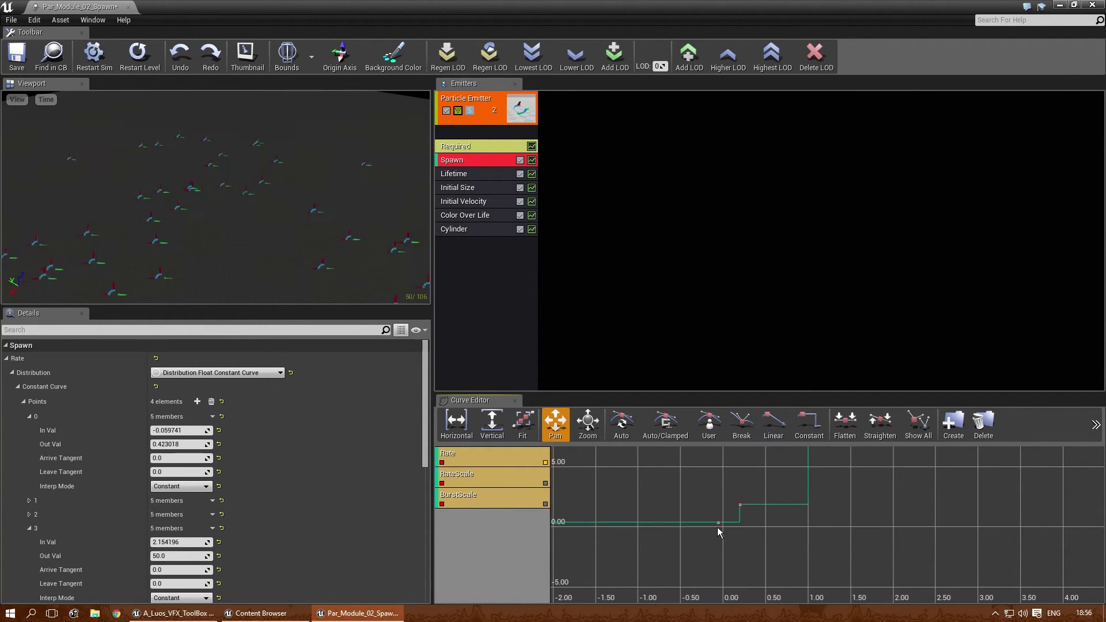
scroll(889, 499, "down", 2)
scroll(885, 505, "down", 1)
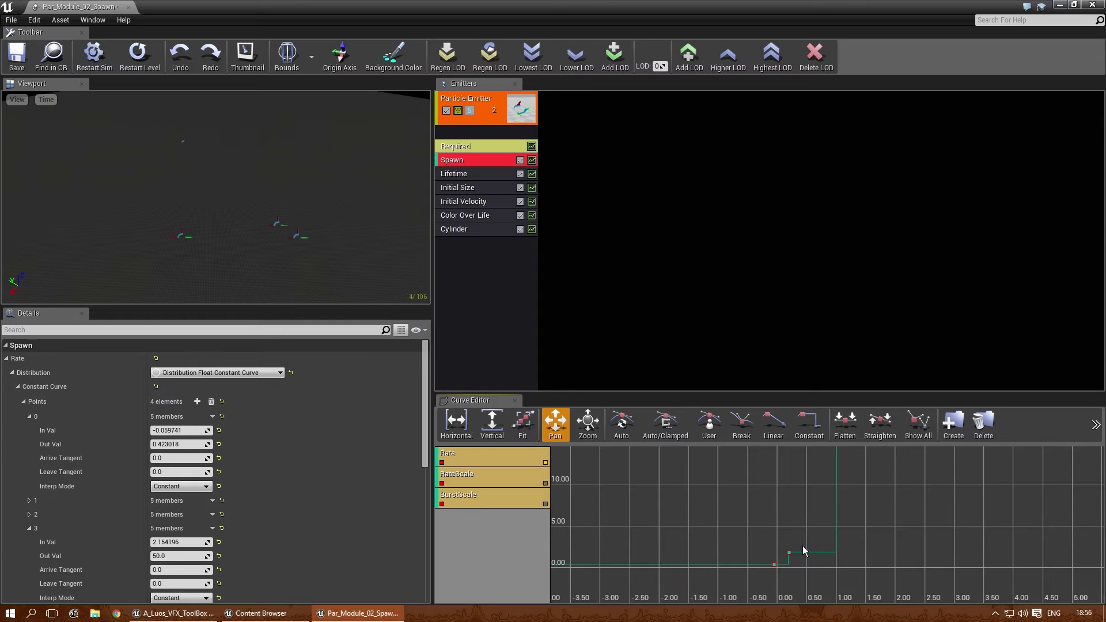
scroll(806, 552, "up", 1)
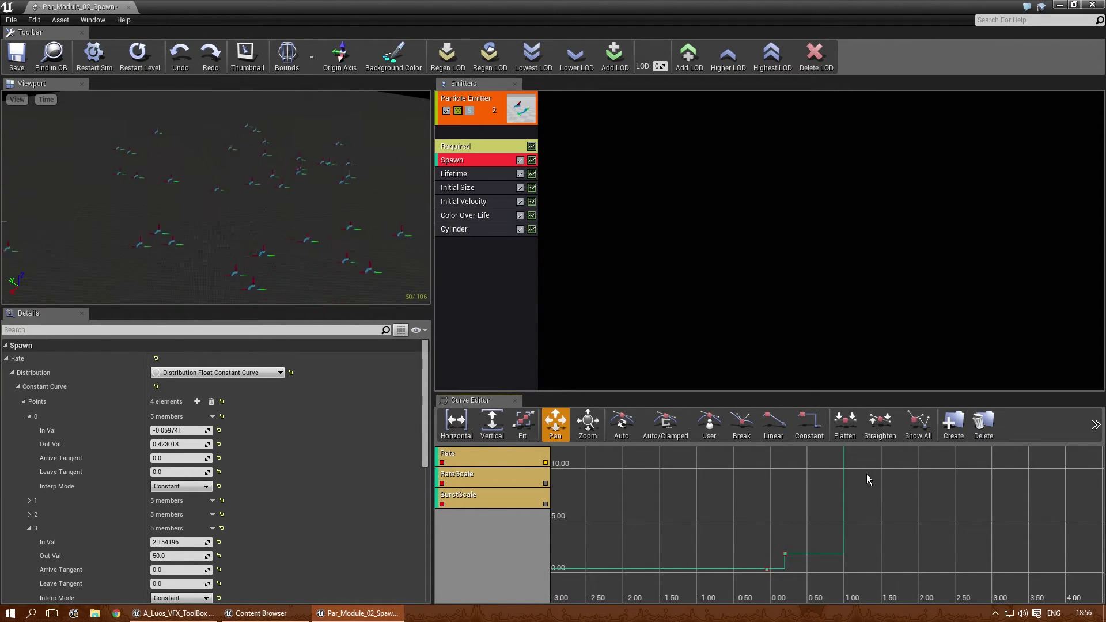
scroll(766, 535, "down", 1)
scroll(766, 535, "down", 2)
scroll(767, 534, "down", 2)
scroll(764, 517, "down", 1)
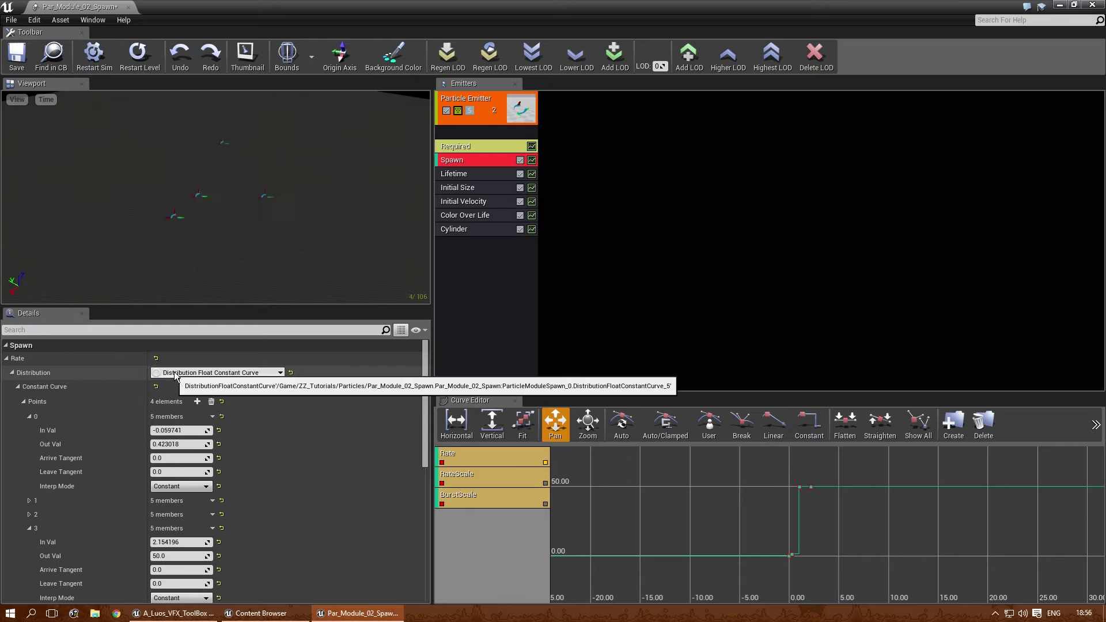
Switch Rate to a constant, then to a uniform random range with max 100.
left_click(238, 374)
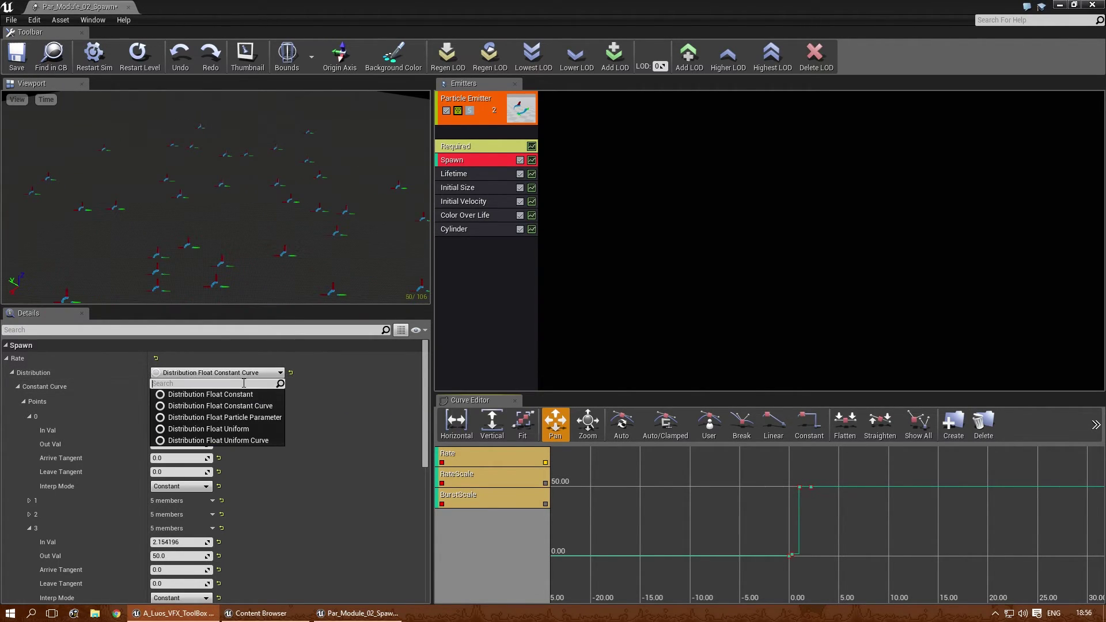
left_click(247, 391)
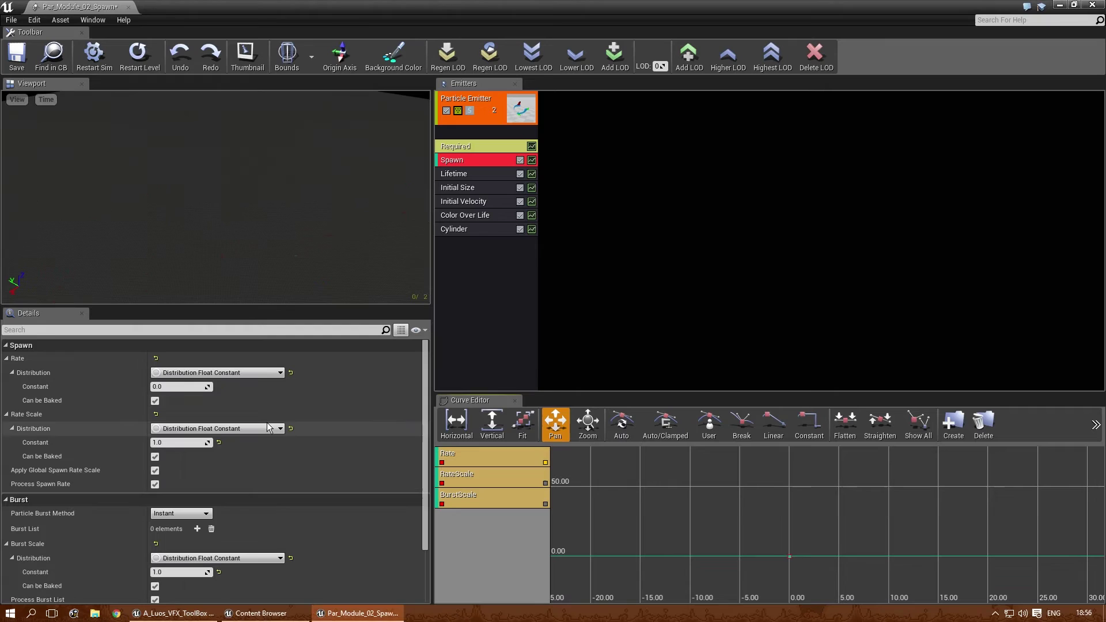
left_click(182, 374)
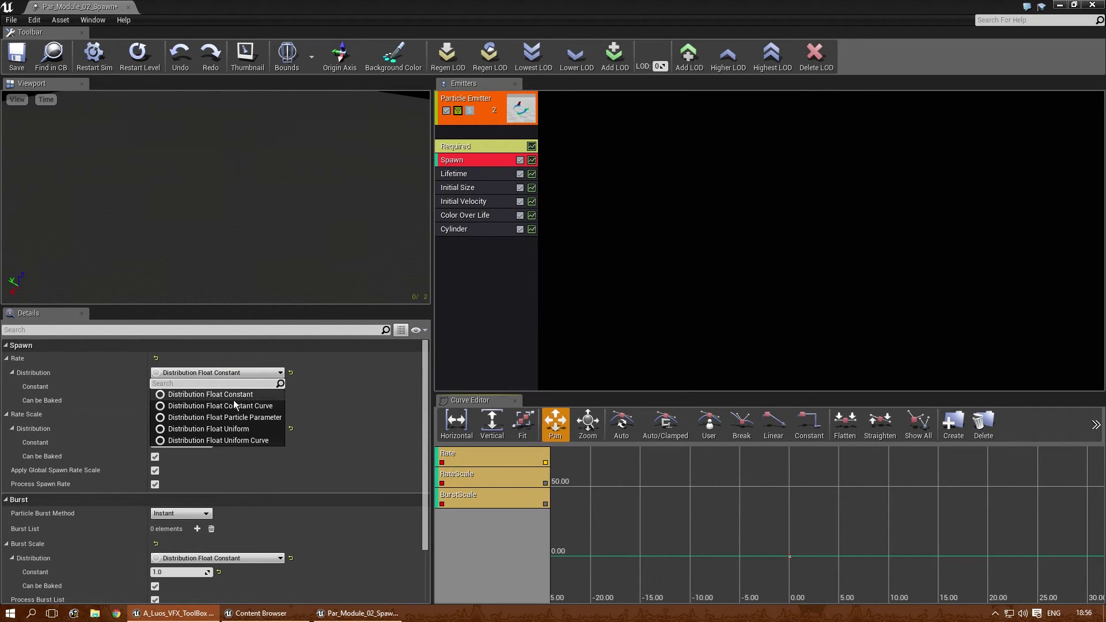
left_click(223, 429)
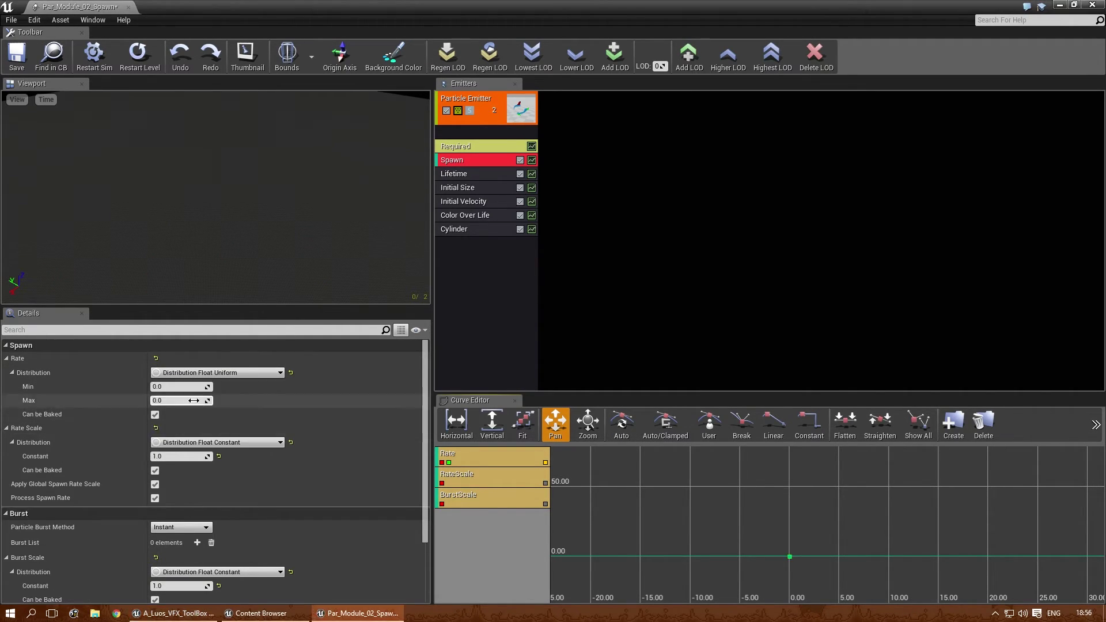
left_click(184, 386)
type("100")
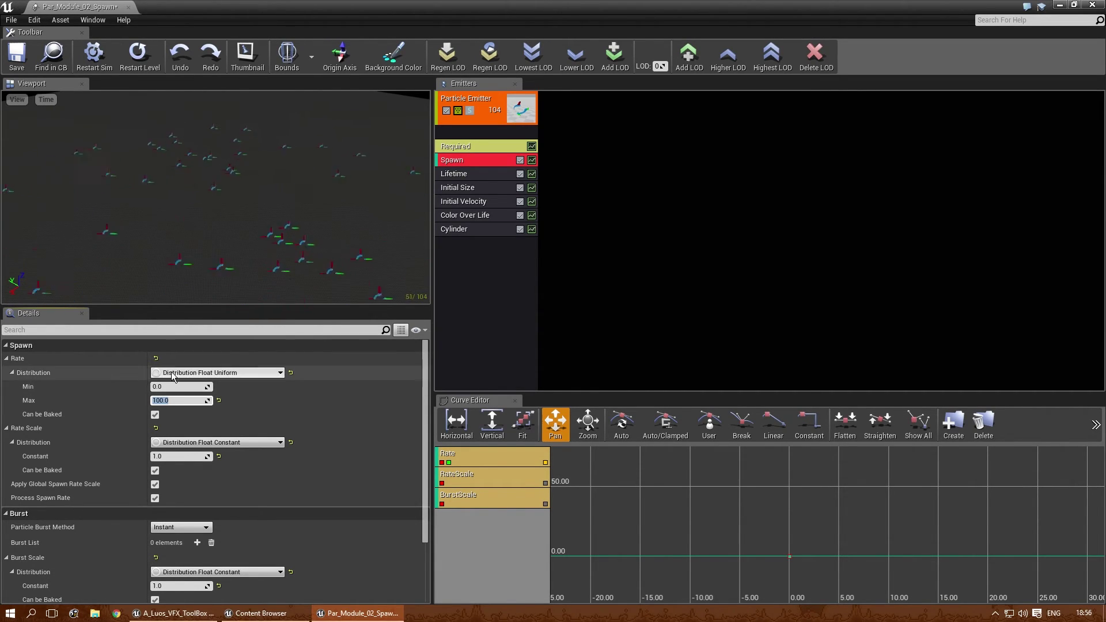
left_click(217, 372)
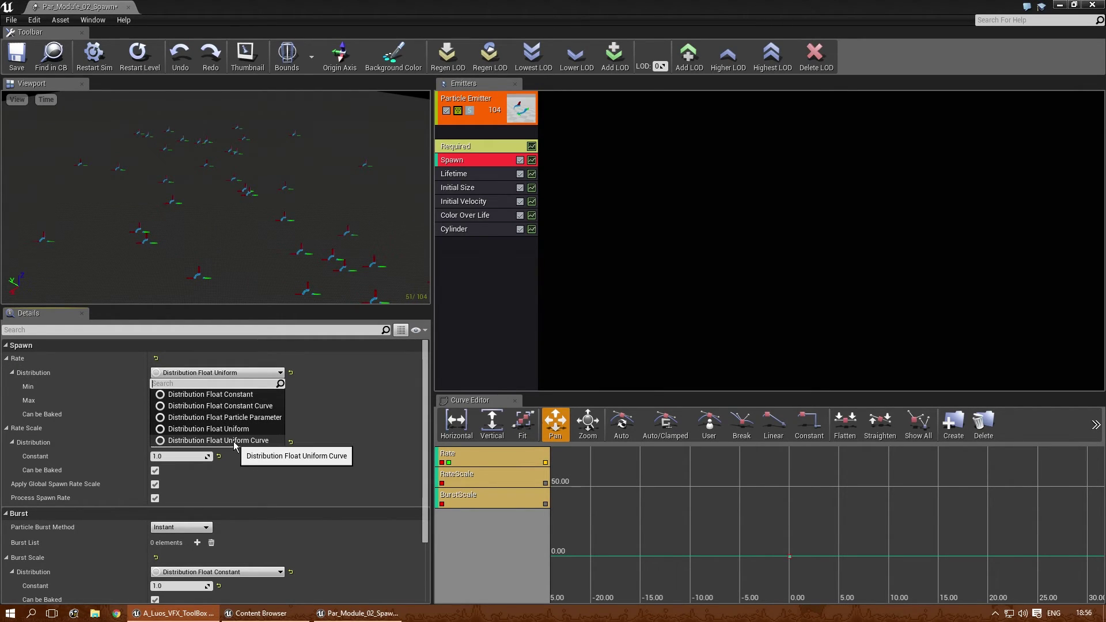
Make Rate a two-point uniform curve: 100–1000 at time 0, 10–50 at time 1.0.
left_click(218, 441)
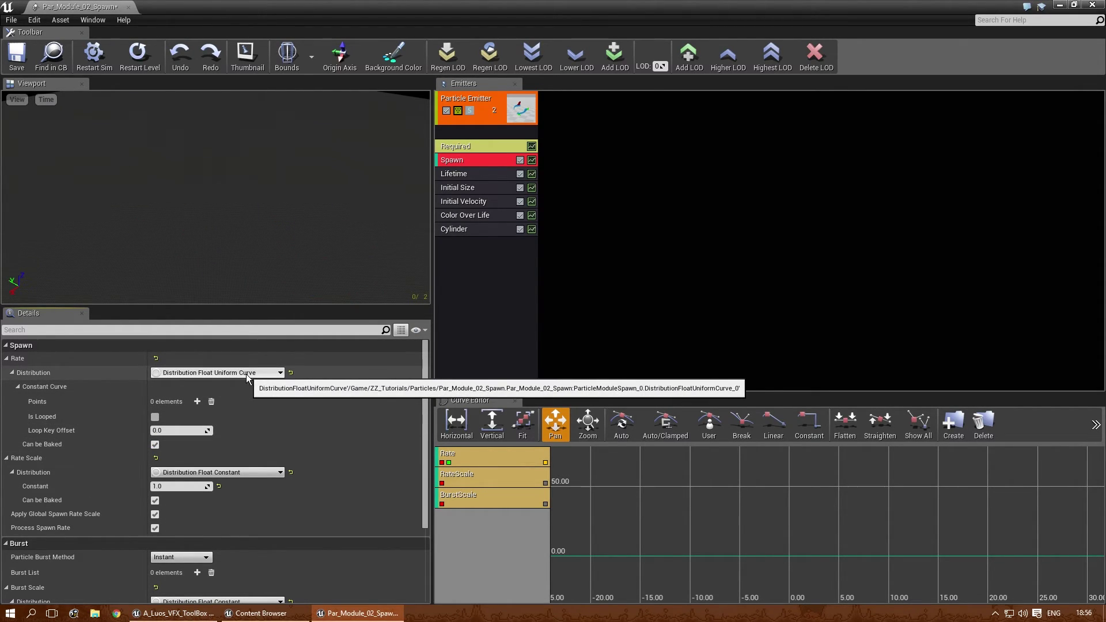
left_click(197, 401)
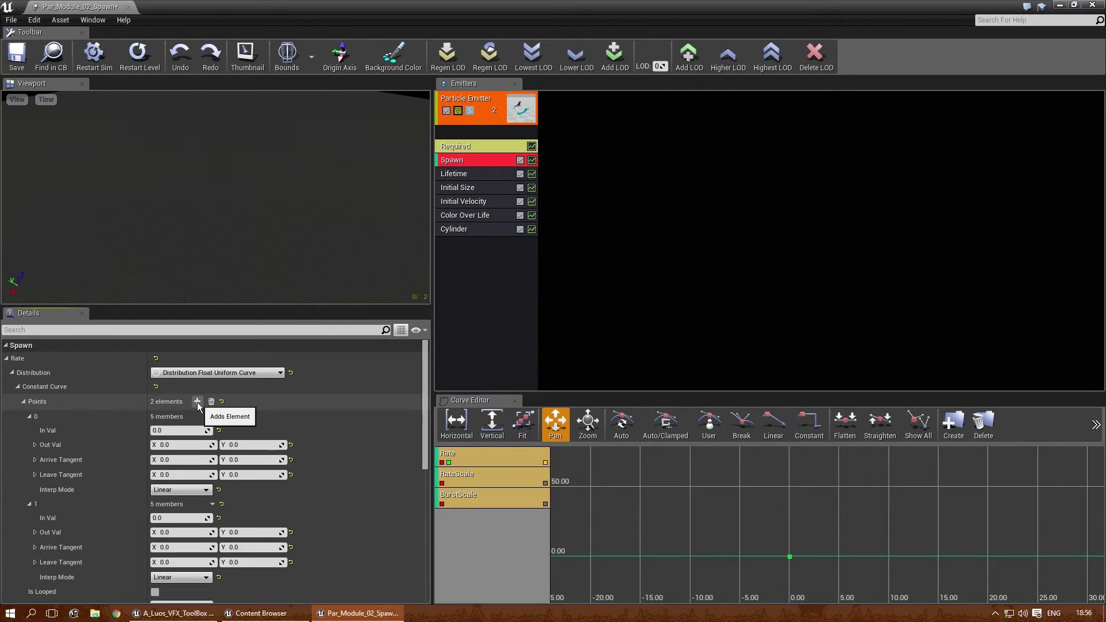
scroll(229, 425, "down", 2)
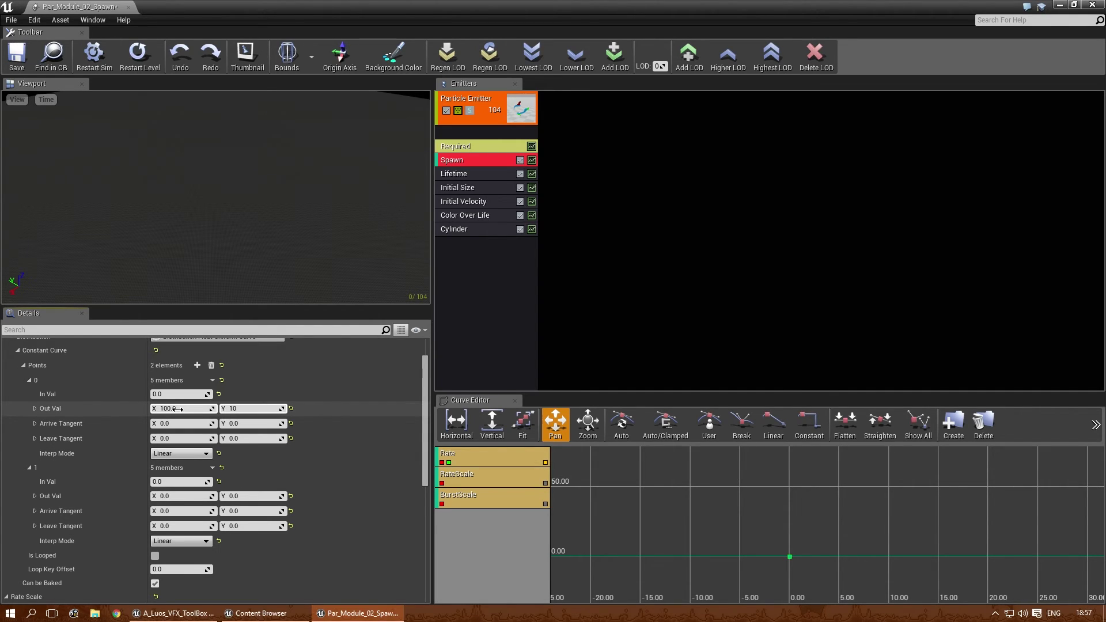
left_click(171, 481)
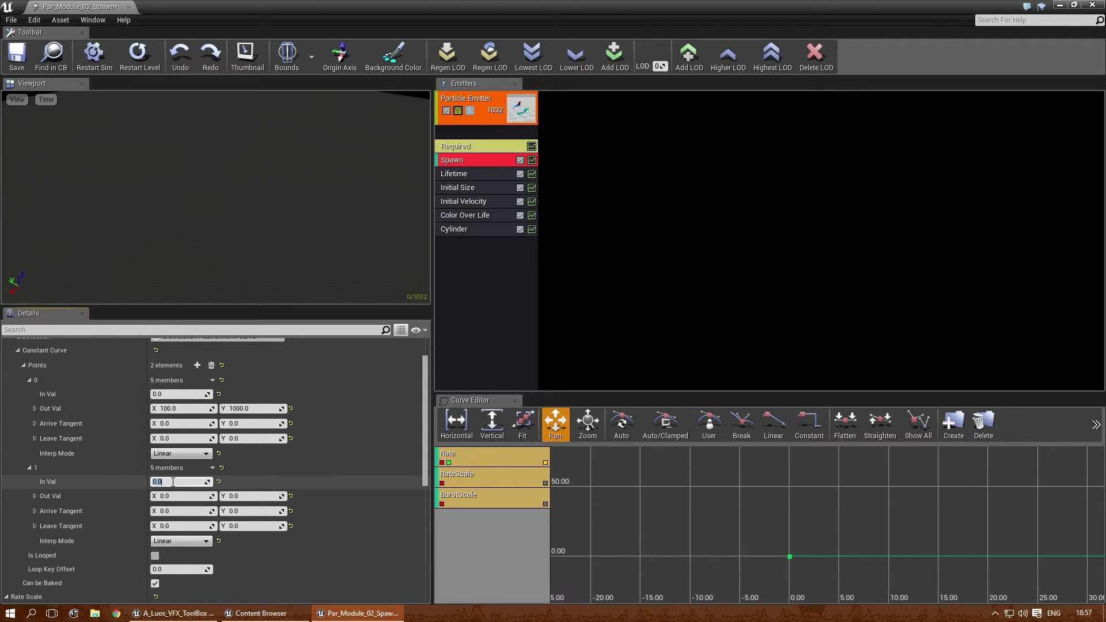
type("1")
key("Tab")
type("10")
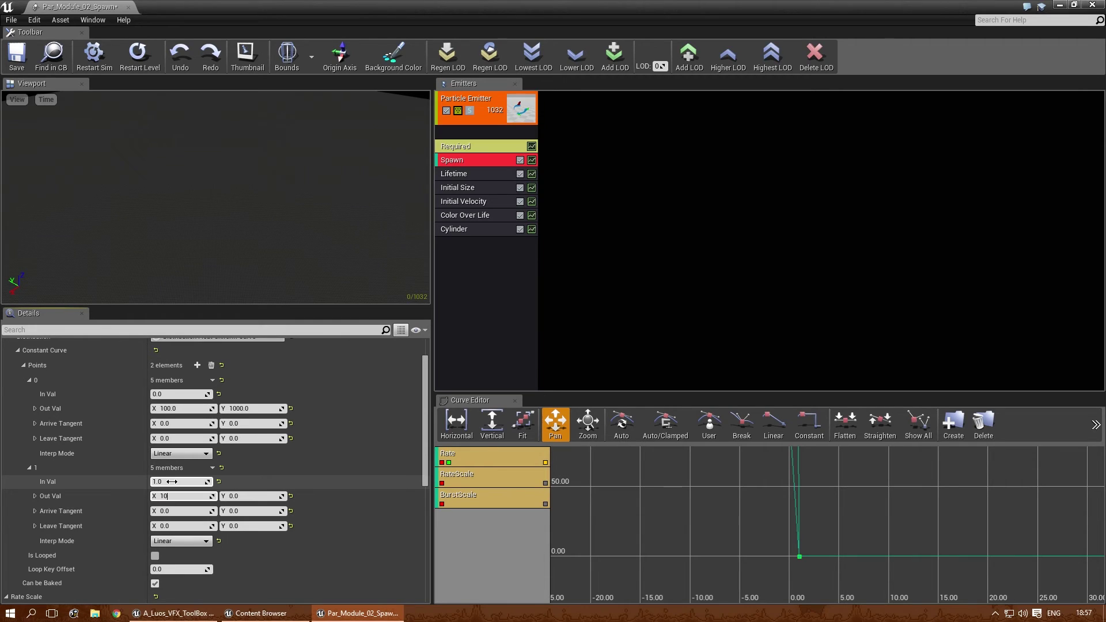
key("Tab")
type("50")
key("Return")
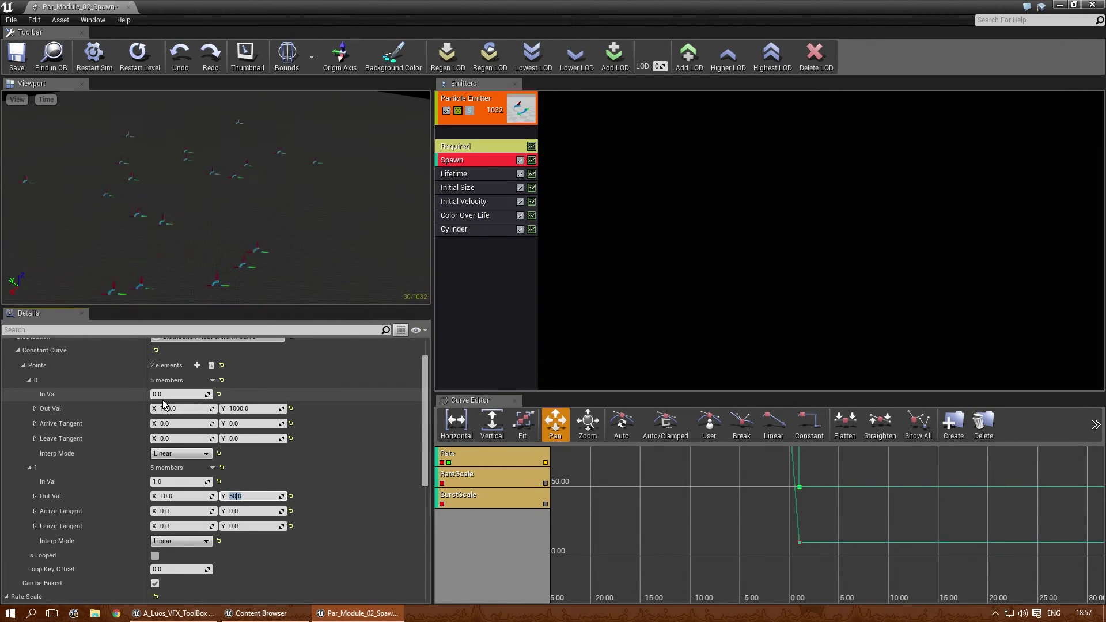
left_click(692, 494)
scroll(675, 544, "down", 3)
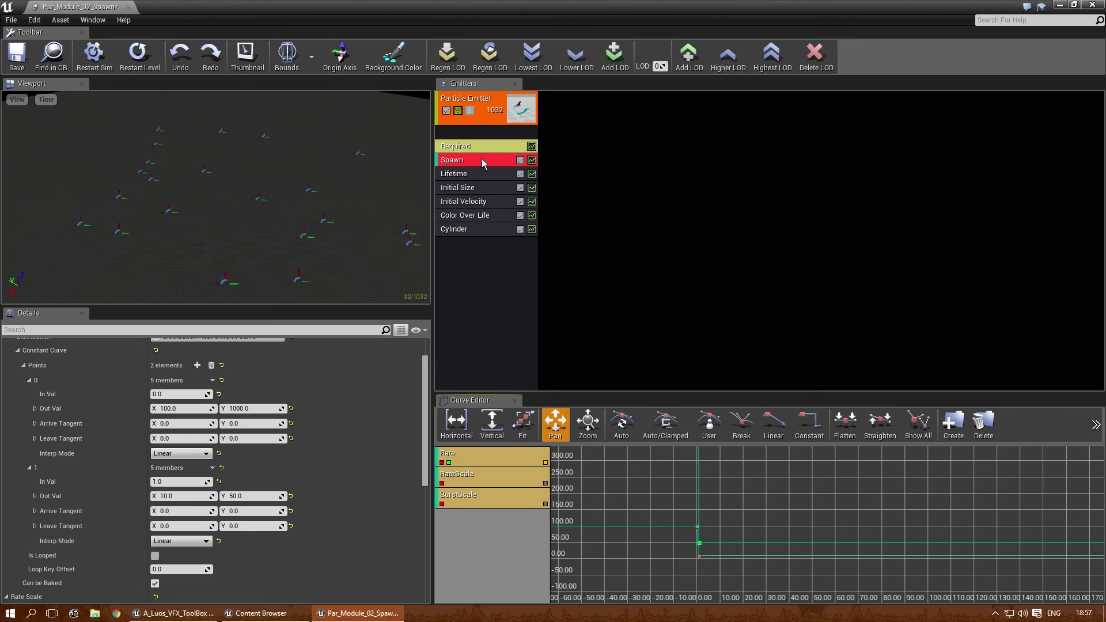
scroll(424, 391, "up", 2)
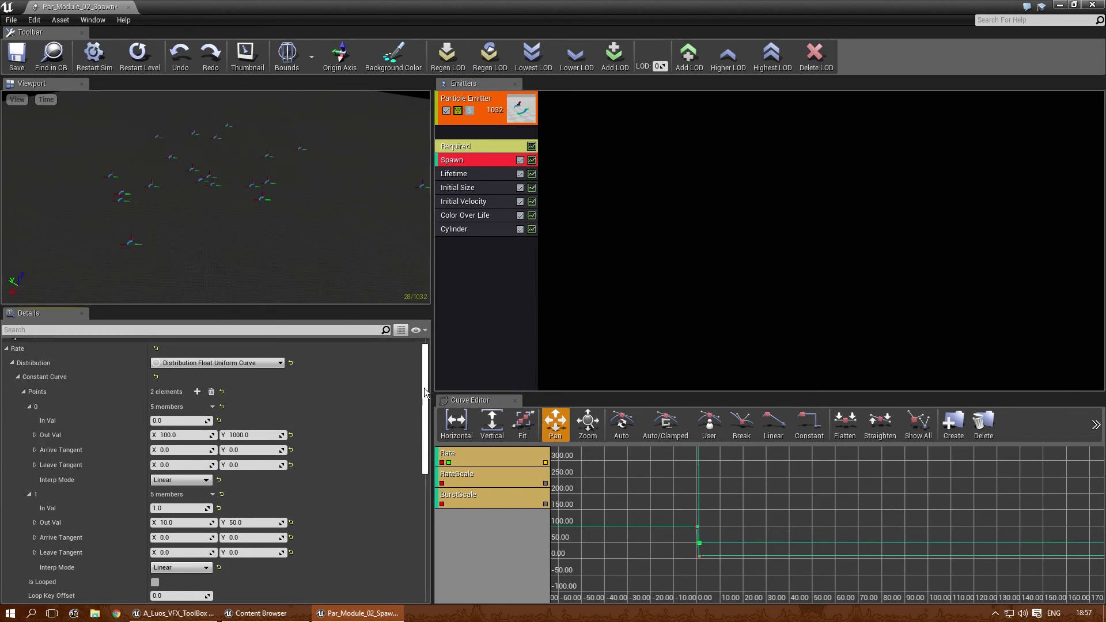
scroll(425, 392, "up", 1)
left_click(216, 372)
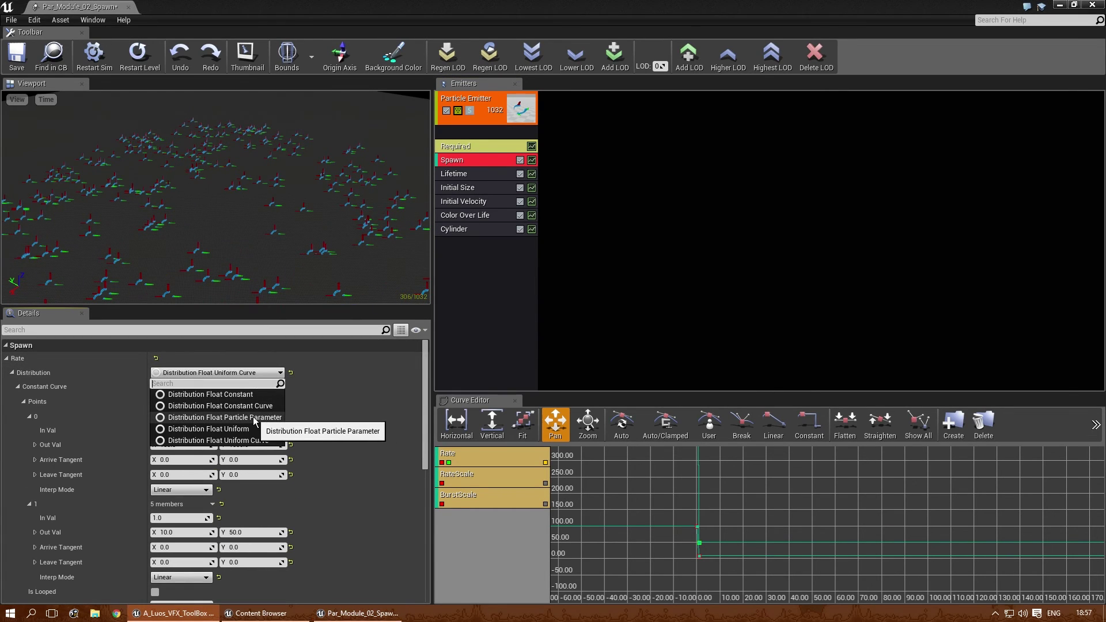
Set Rate back to Distribution Float Constant, leaving Burst Scale unchanged.
left_click(233, 394)
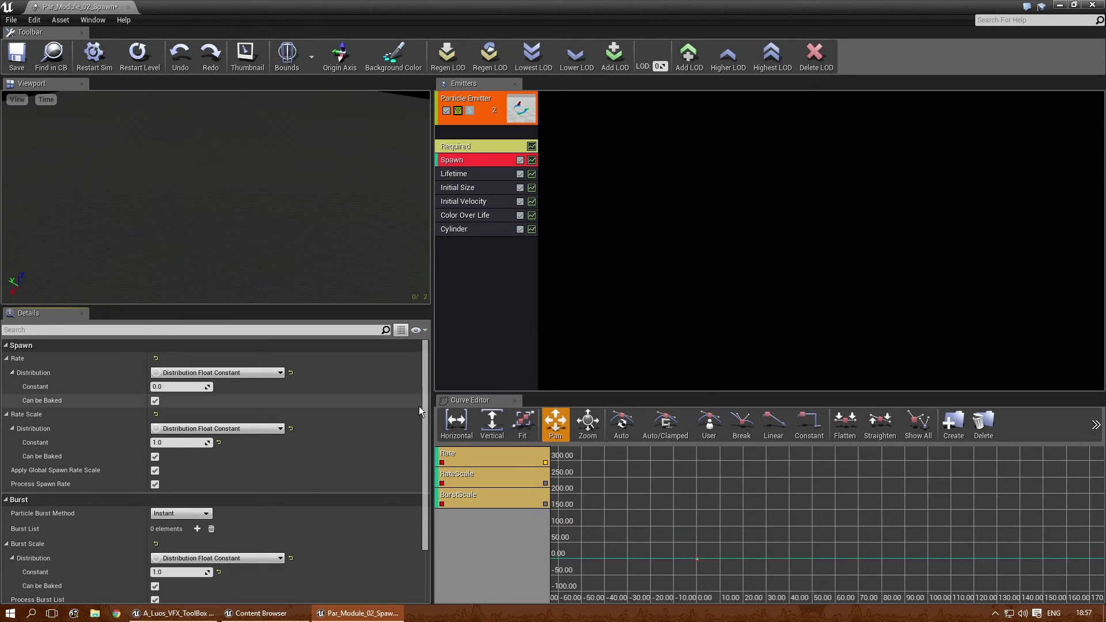
left_click_drag(424, 411, 421, 458)
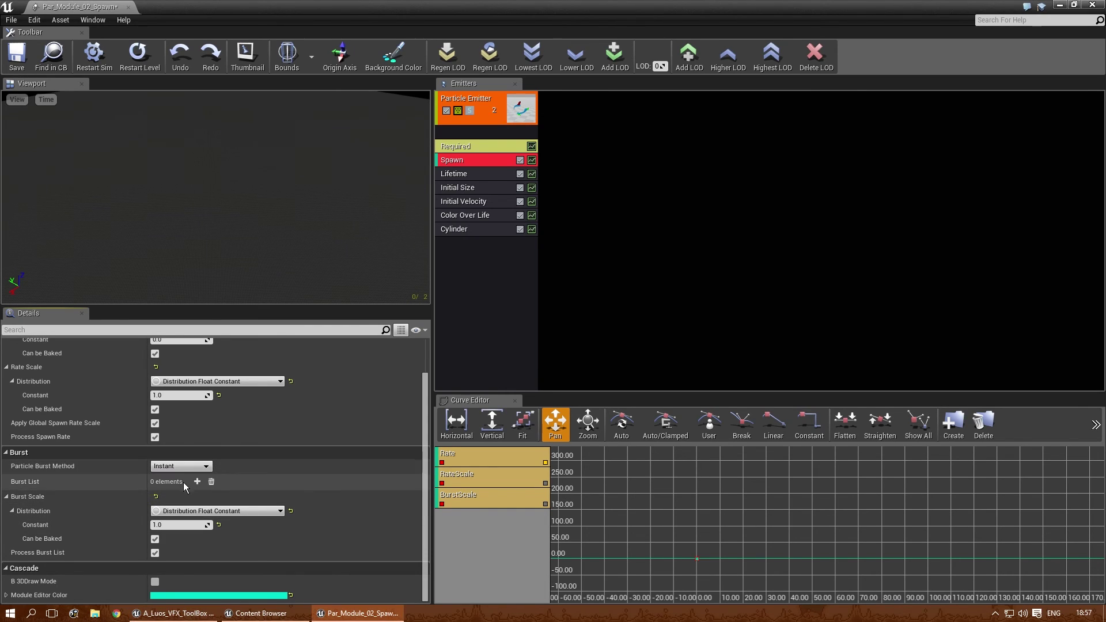
scroll(427, 519, "up", 1)
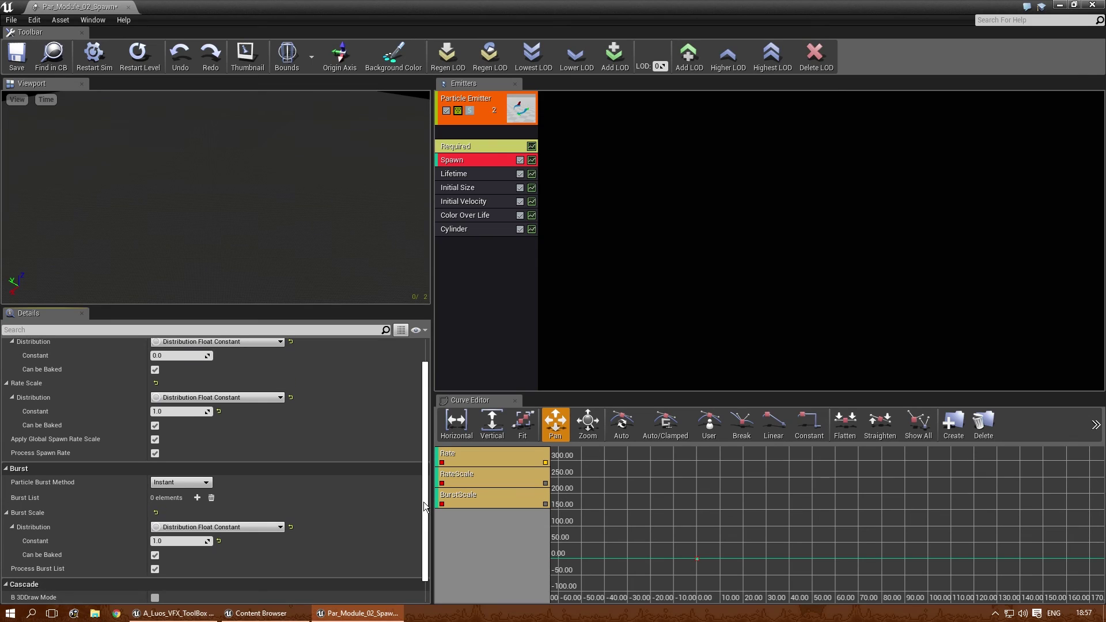
scroll(426, 518, "down", 1)
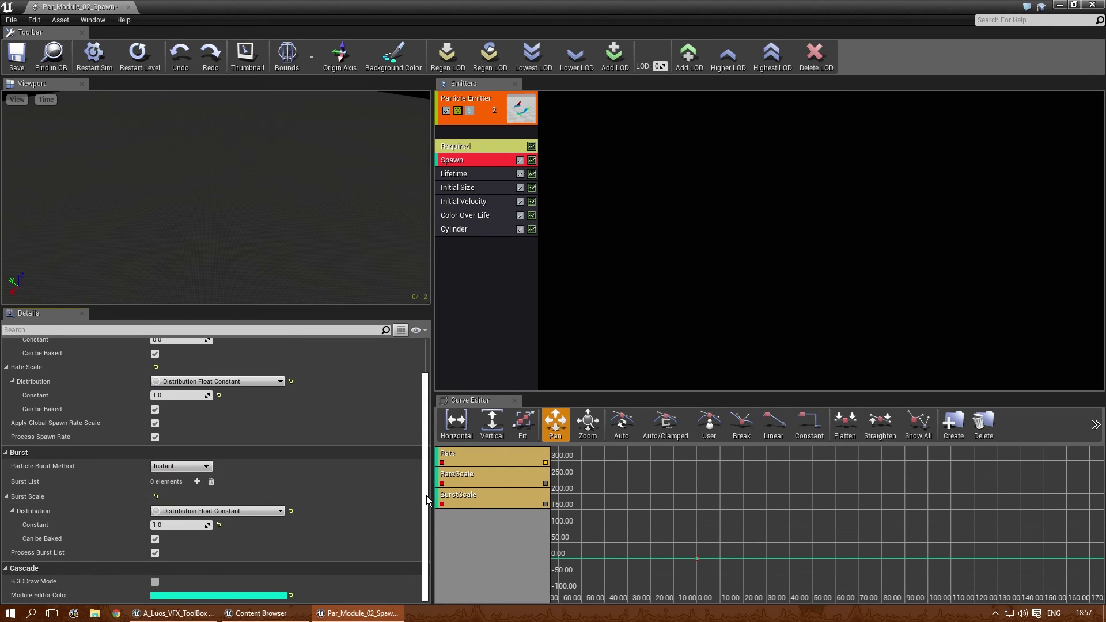
left_click(217, 511)
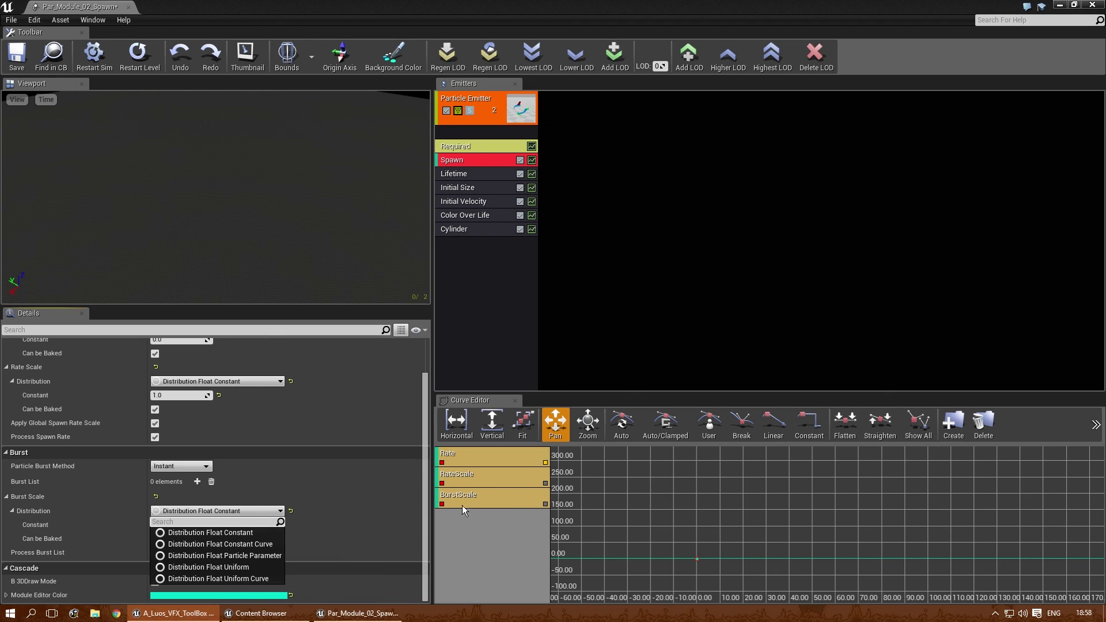
left_click(428, 534)
mouse_move(428, 531)
left_mouse_down()
mouse_move(429, 521)
mouse_move(429, 586)
left_mouse_up()
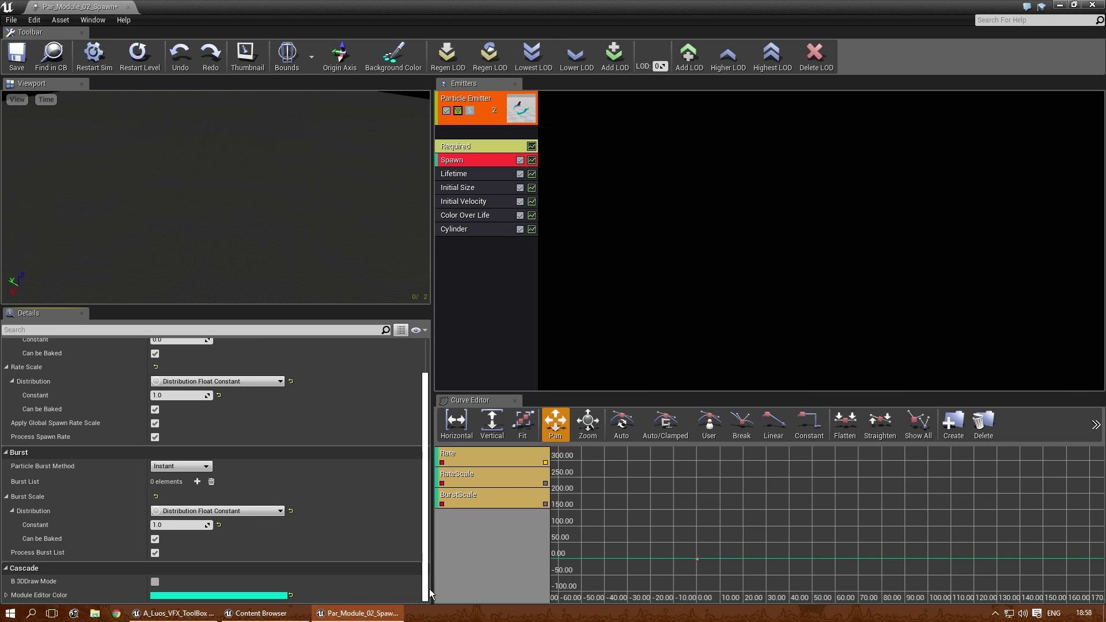
left_click_drag(429, 588, 430, 544)
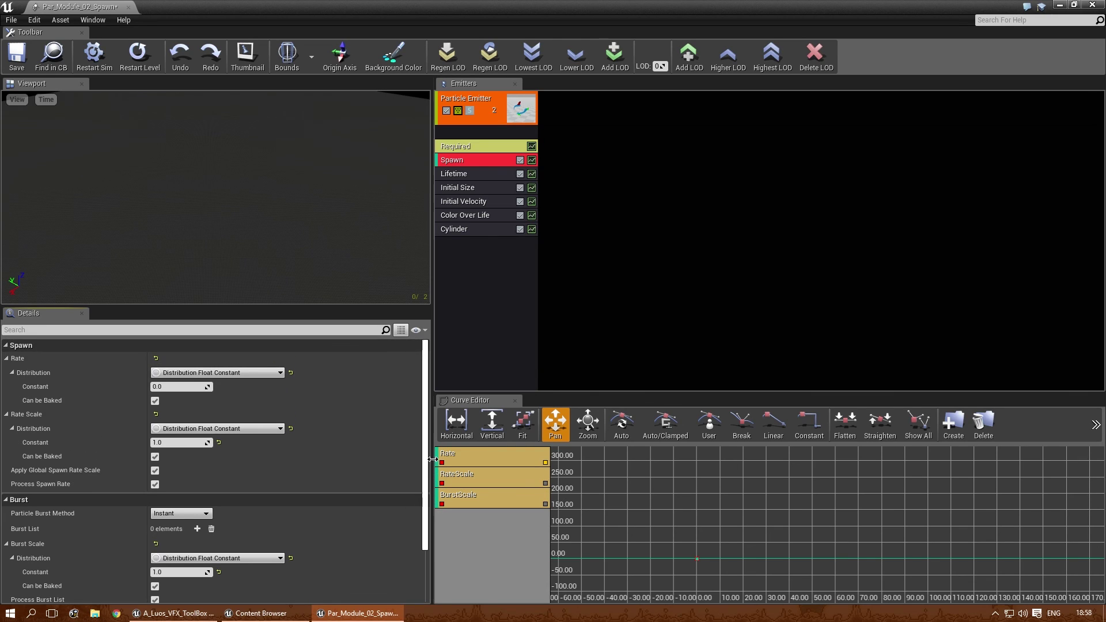